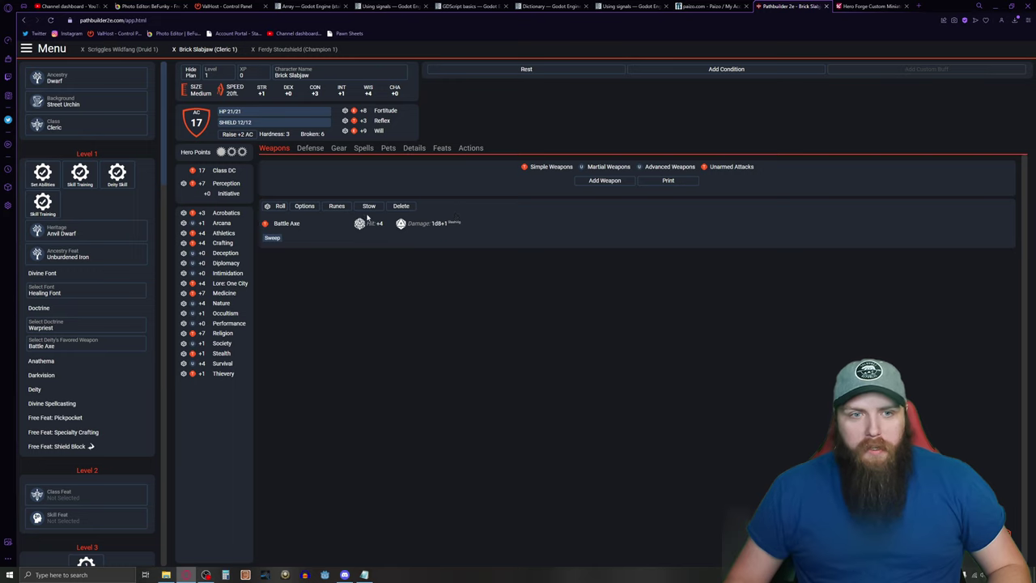
Step: Review the dwarf cleric's defense, gear and personal details on the character sheet
{"action": "left_click", "coordinate": [311, 150]}
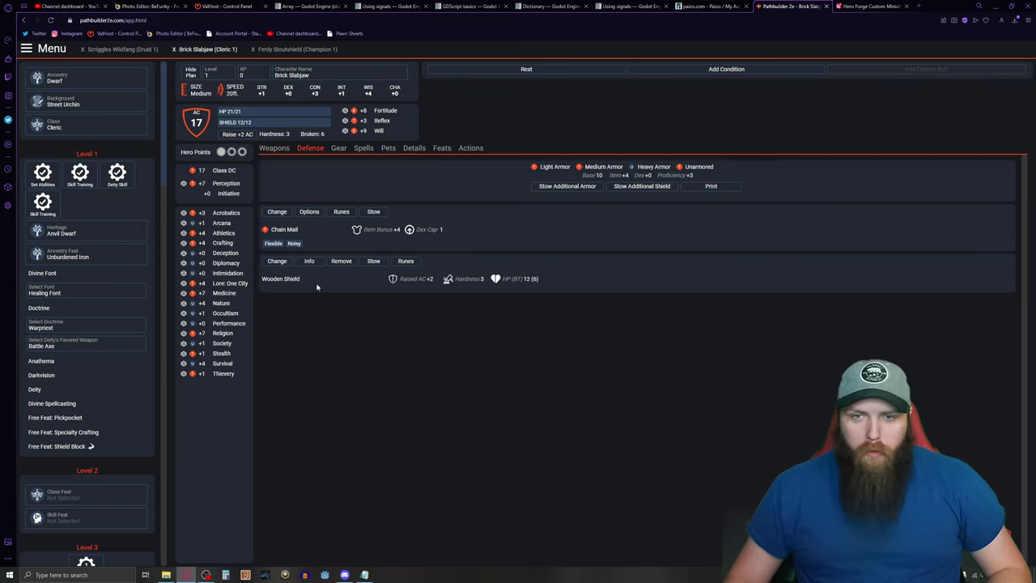
{"action": "left_click", "coordinate": [338, 149]}
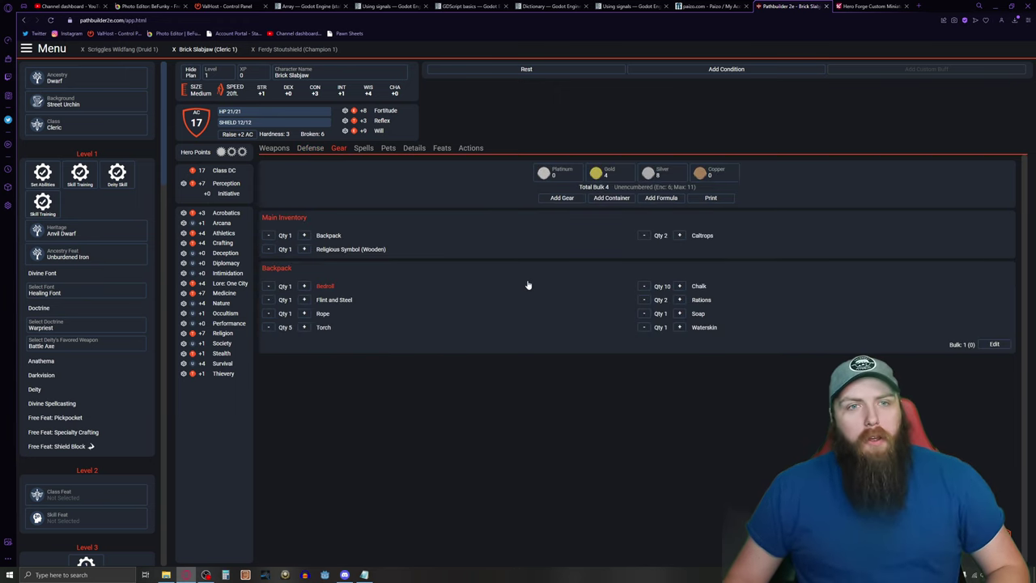
{"action": "left_click", "coordinate": [413, 149]}
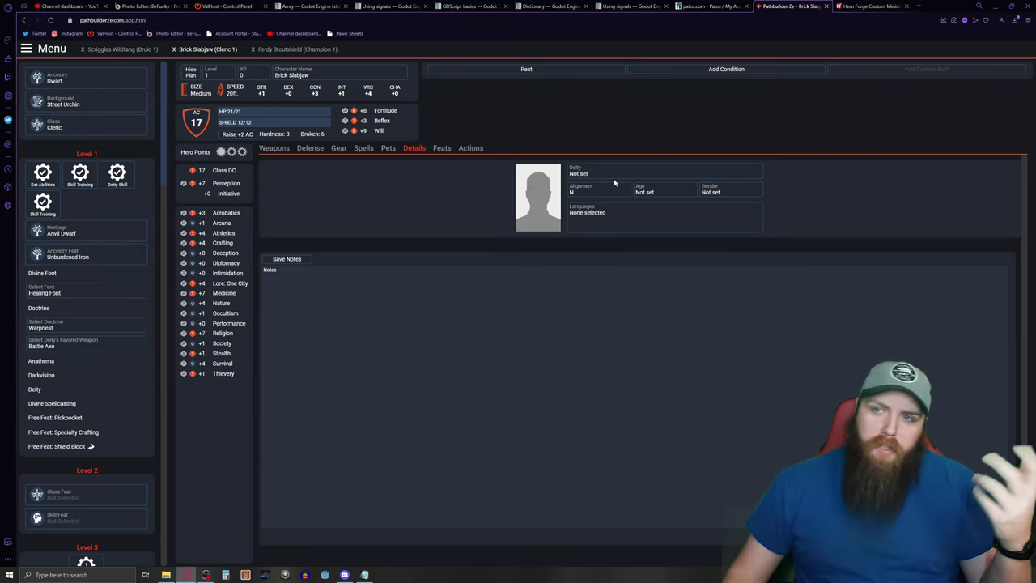
Step: Switch to Hero Forge and choose the bearded male dwarf as the miniature's species
{"action": "left_click", "coordinate": [879, 5]}
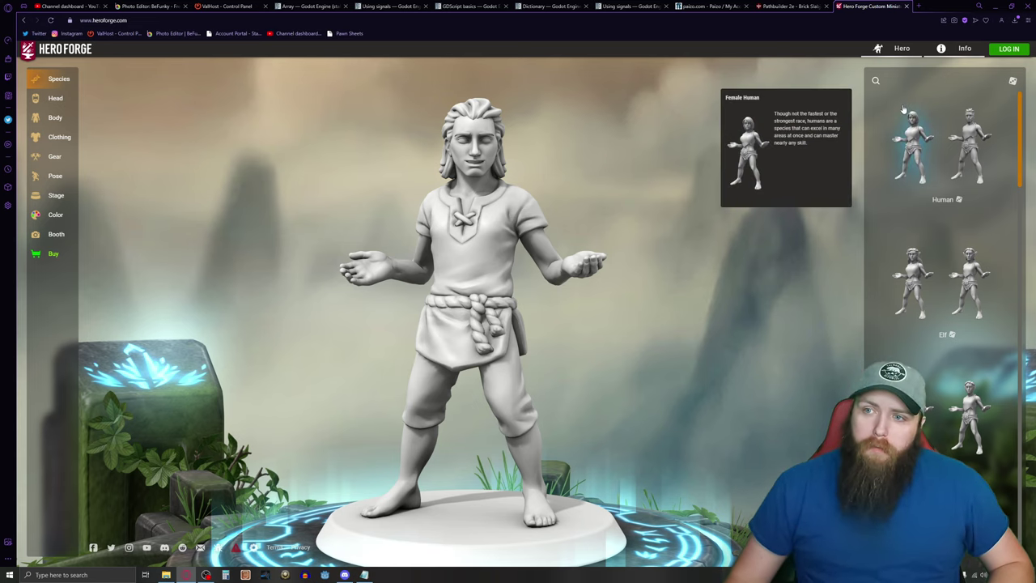
{"action": "scroll", "coordinate": [987, 210], "scroll_direction": "down", "scroll_amount": 5}
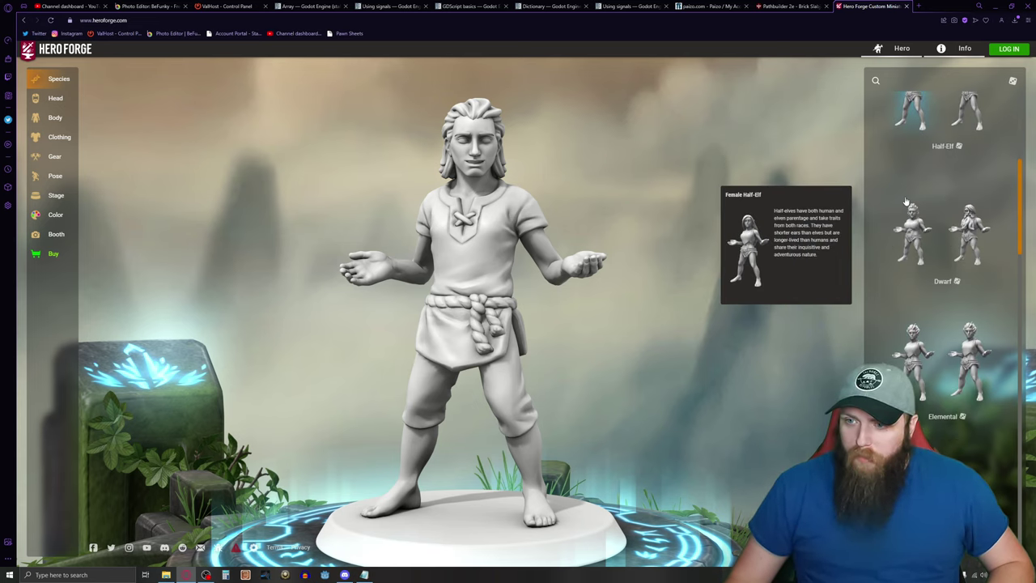
{"action": "left_click", "coordinate": [976, 229]}
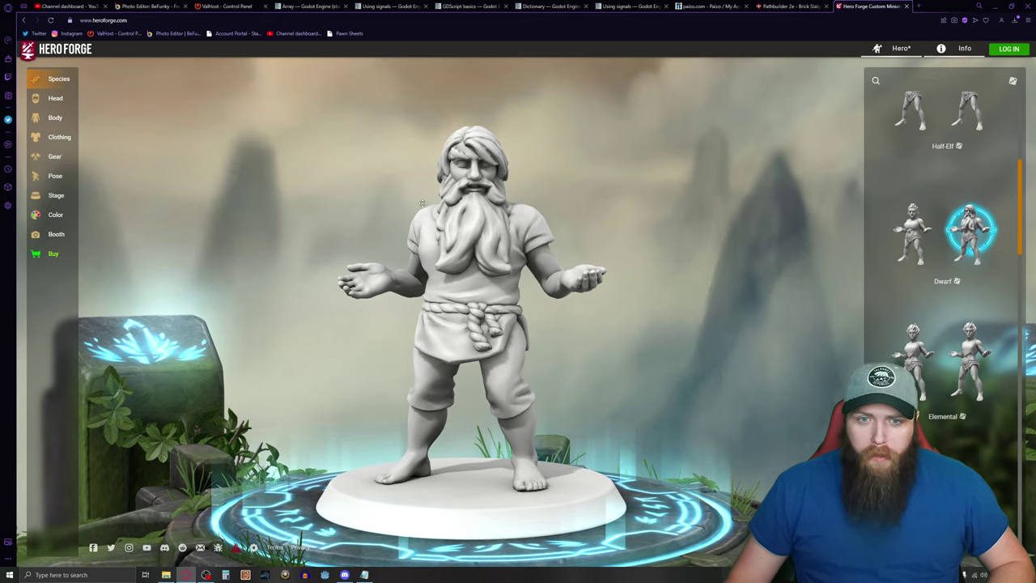
Step: Try long swept-back, bun and tightly braided hairstyles on the dwarf's head
{"action": "left_click", "coordinate": [50, 98]}
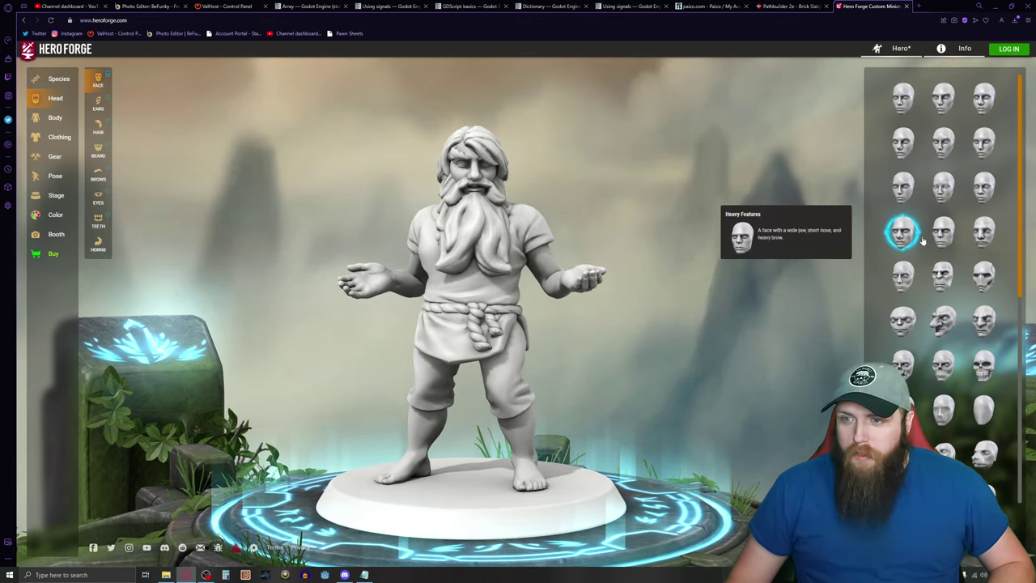
{"action": "left_click", "coordinate": [97, 123]}
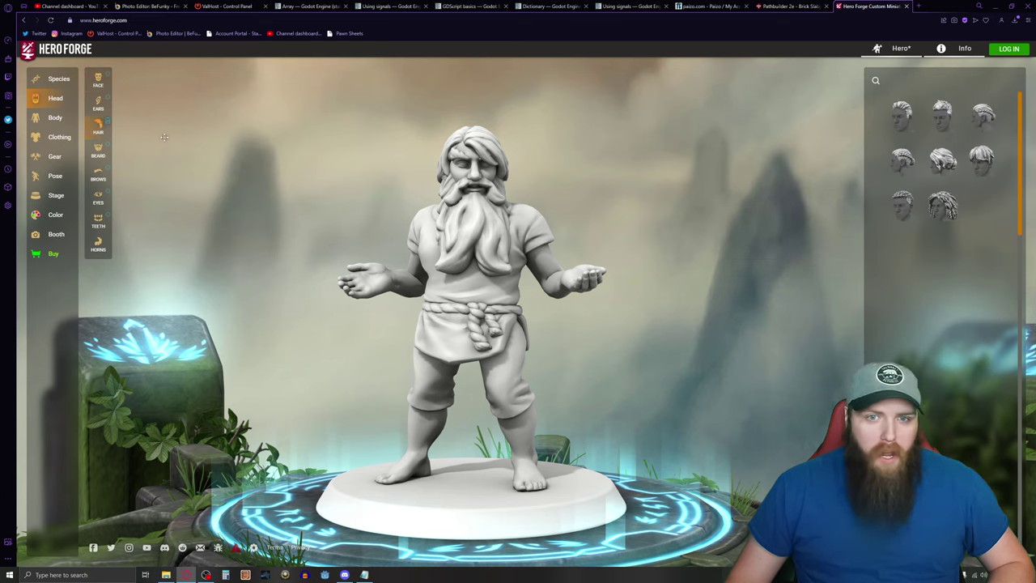
{"action": "left_click", "coordinate": [983, 204]}
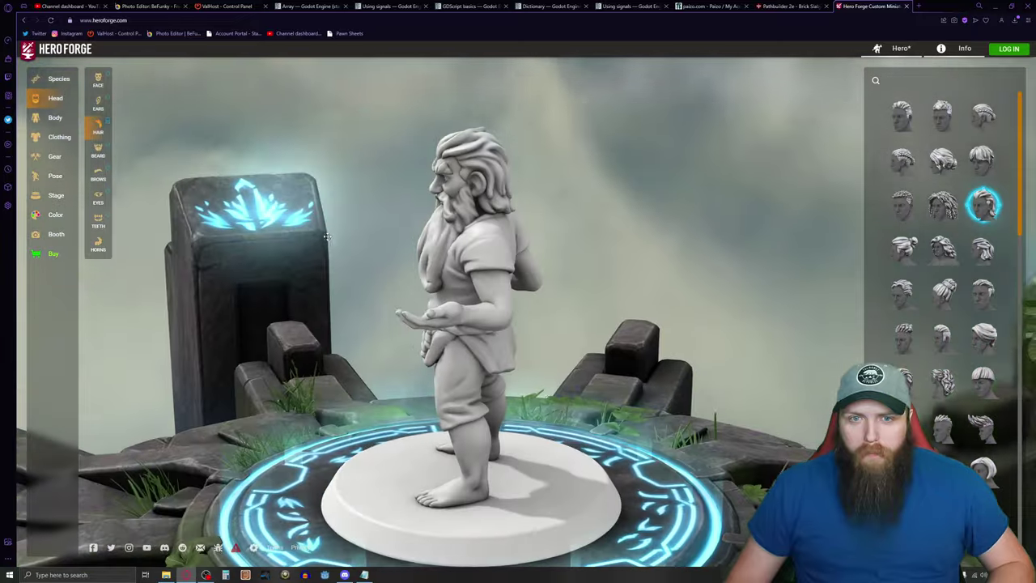
{"action": "left_click", "coordinate": [943, 160]}
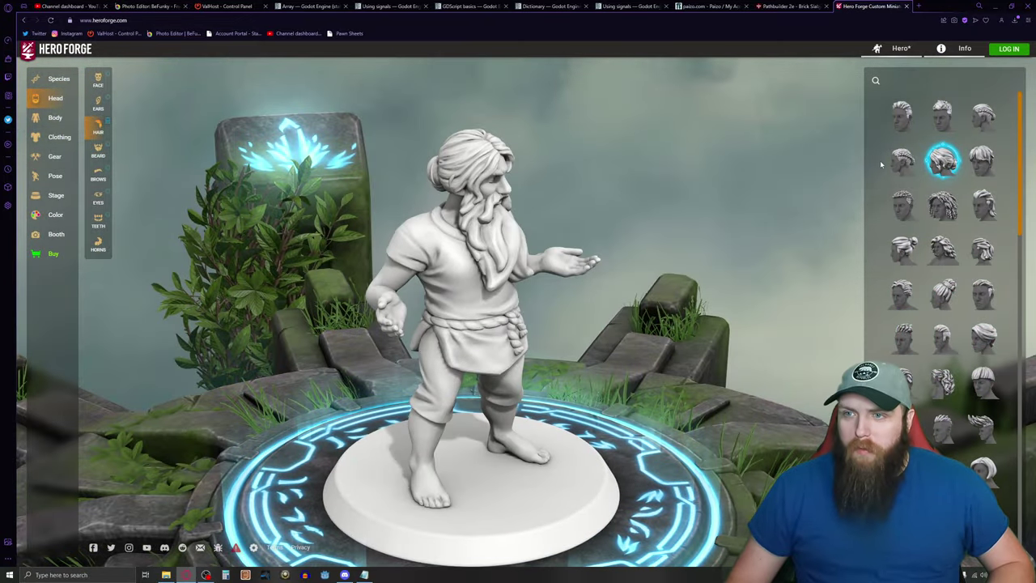
{"action": "left_click", "coordinate": [900, 160]}
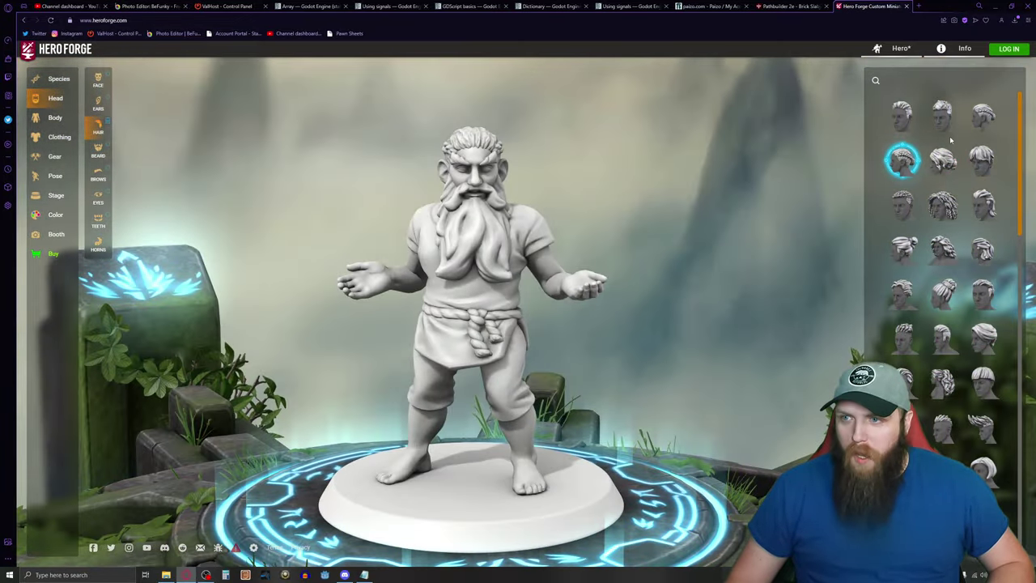
Step: Try the spiky quiff, dreadlocks, mohawk and Balding hairstyles on the dwarf
{"action": "scroll", "coordinate": [939, 283], "scroll_direction": "down", "scroll_amount": 3}
{"action": "left_click", "coordinate": [984, 306]}
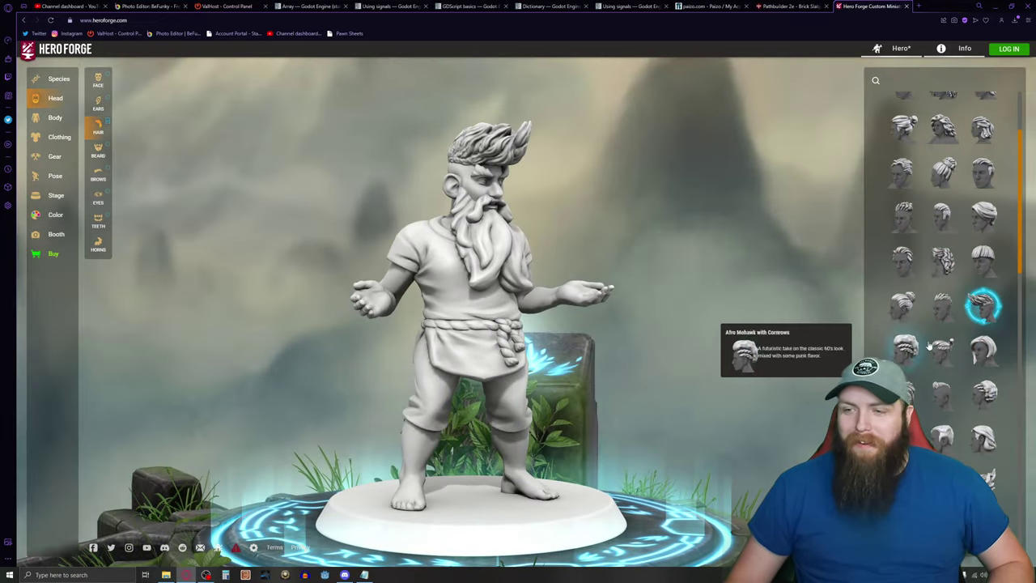
{"action": "left_click", "coordinate": [929, 346]}
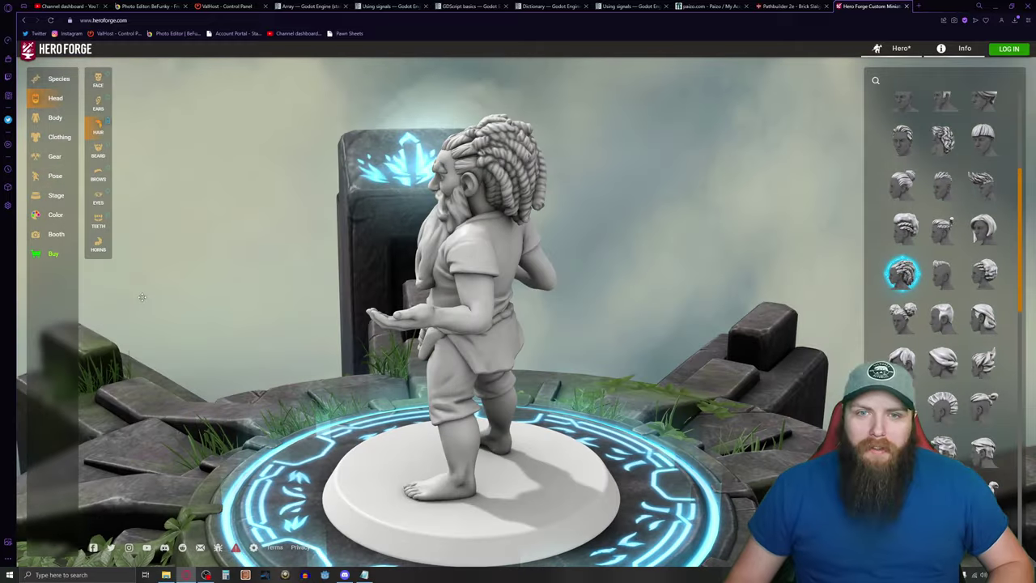
{"action": "scroll", "coordinate": [943, 365], "scroll_direction": "down", "scroll_amount": 2}
{"action": "left_click", "coordinate": [943, 326]}
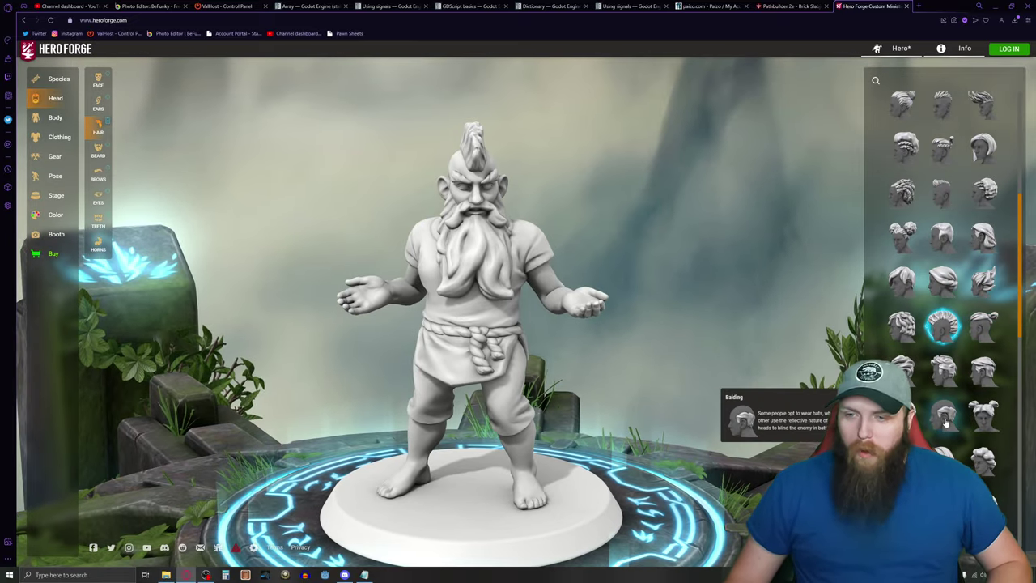
{"action": "left_click", "coordinate": [946, 418]}
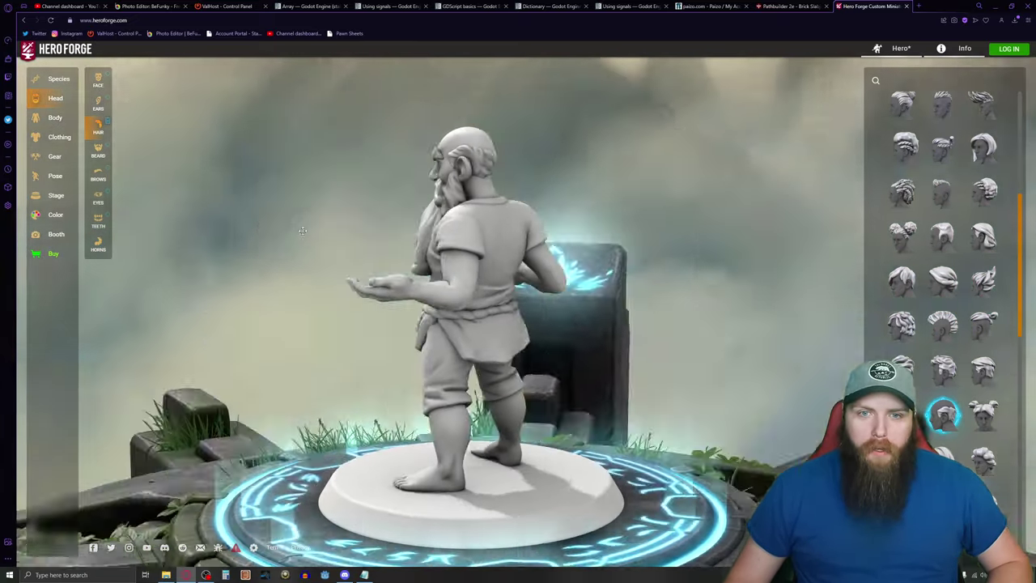
Step: Give the dwarf the long, wavy swept-back hairstyle from further down the hair collection
{"action": "scroll", "coordinate": [959, 348], "scroll_direction": "down", "scroll_amount": 2}
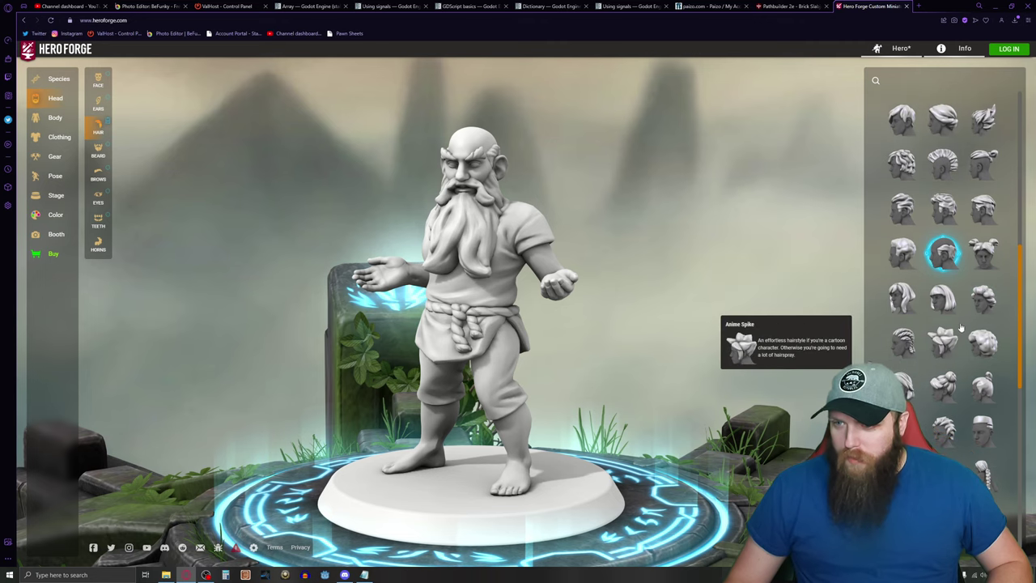
{"action": "scroll", "coordinate": [959, 331], "scroll_direction": "down", "scroll_amount": 1}
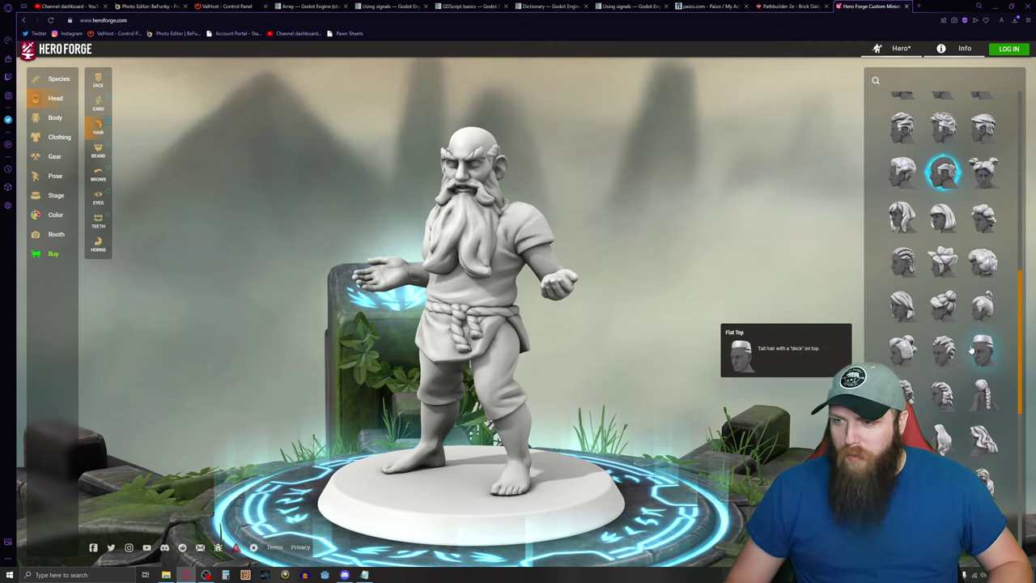
{"action": "left_click", "coordinate": [941, 395]}
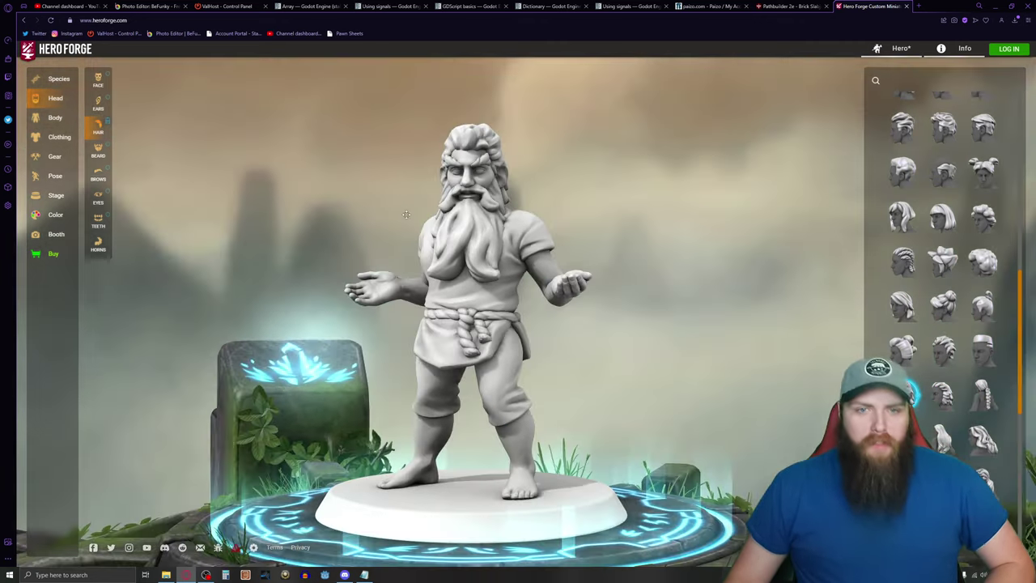
Step: Compare the tied beard with the braided one and give the dwarf the Dwarven Beard
{"action": "left_click", "coordinate": [98, 149]}
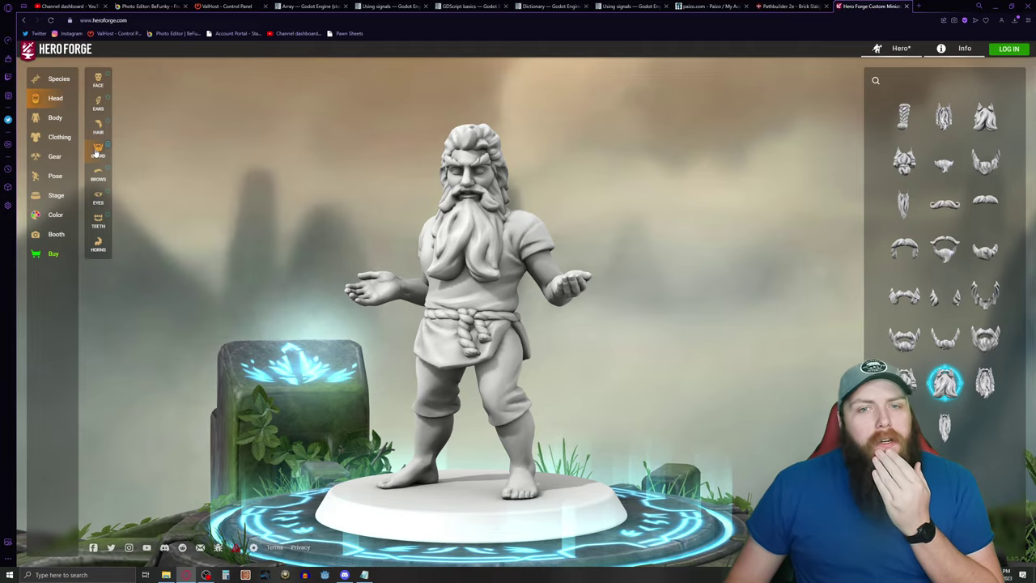
{"action": "left_click", "coordinate": [985, 382]}
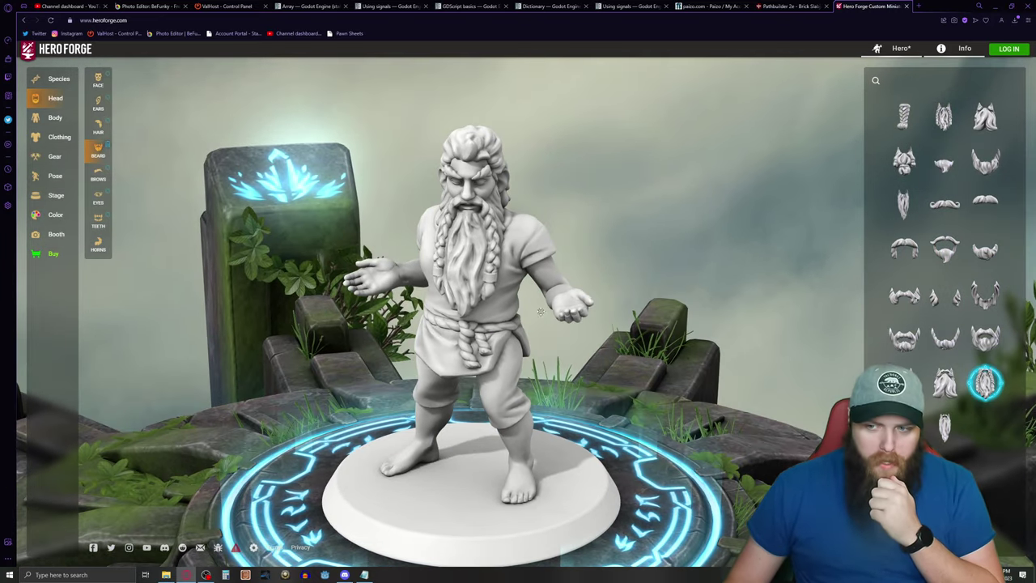
{"action": "left_click", "coordinate": [904, 383]}
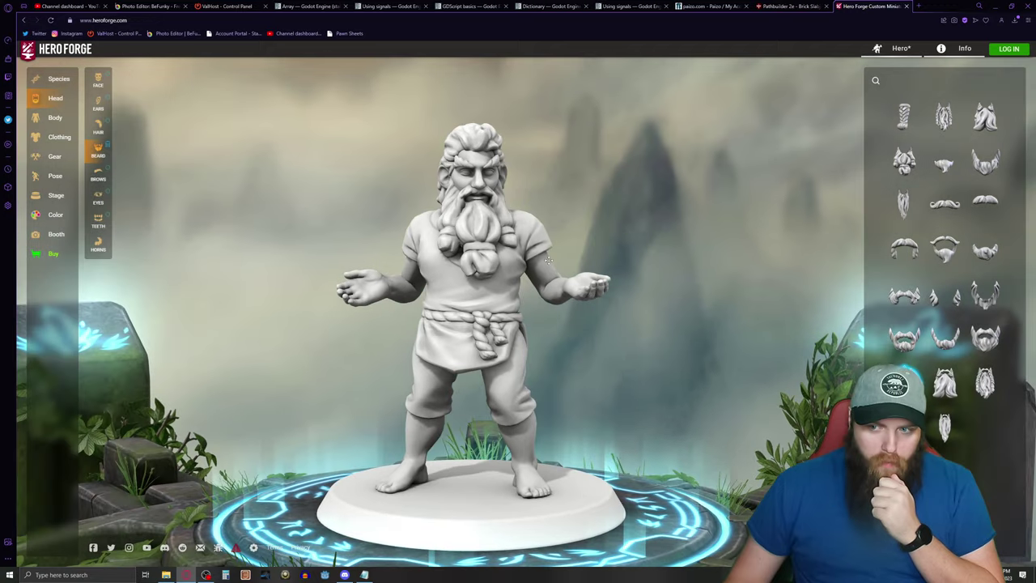
{"action": "mouse_move", "coordinate": [904, 383]}
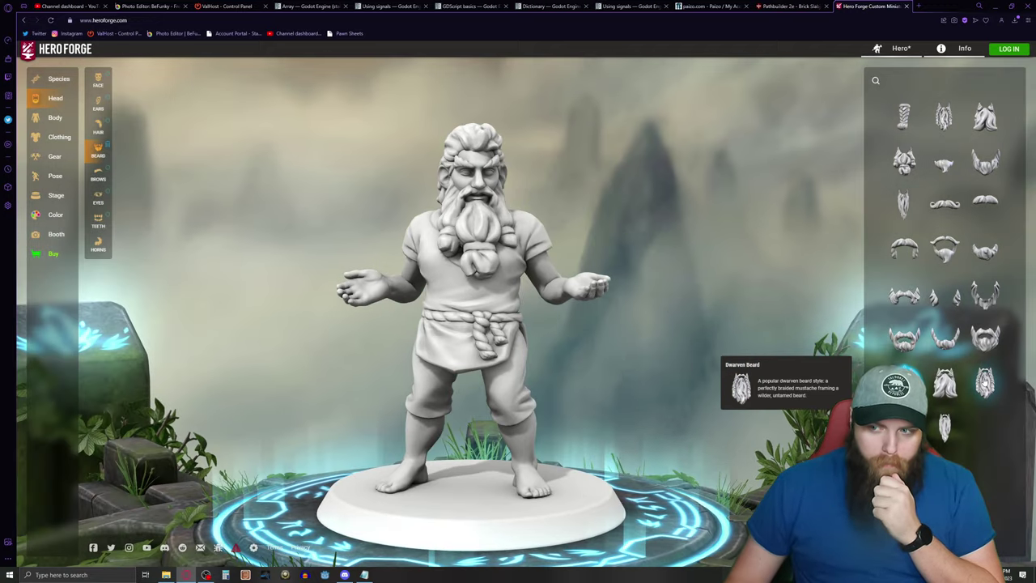
{"action": "left_click", "coordinate": [983, 383]}
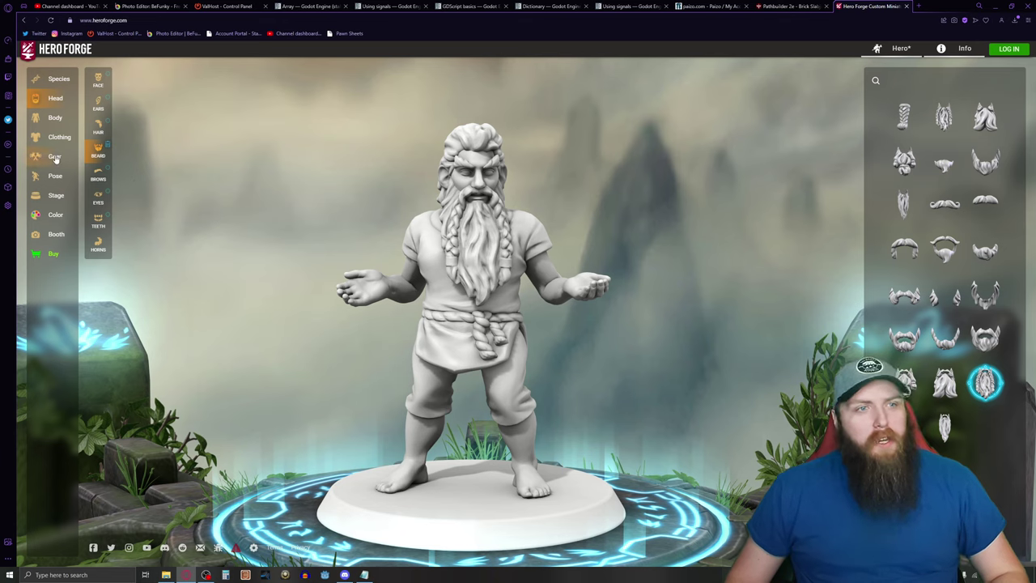
Step: Adjust the dwarf's body measurements, raising height and posture slightly with the weight at maximum
{"action": "left_click", "coordinate": [52, 117]}
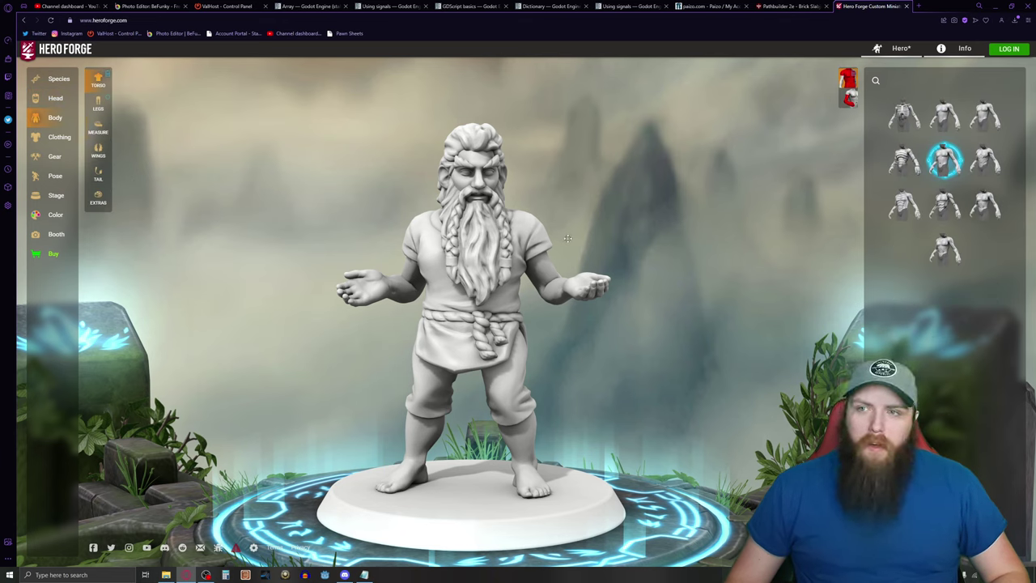
{"action": "left_click", "coordinate": [97, 128]}
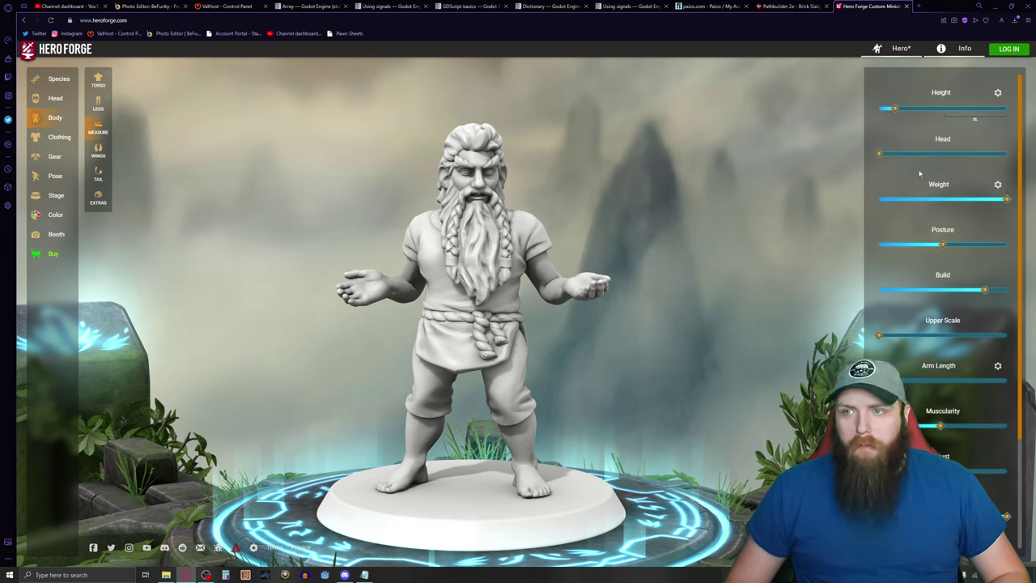
{"action": "mouse_move", "coordinate": [898, 110]}
{"action": "left_mouse_down"}
{"action": "mouse_move", "coordinate": [1004, 109]}
{"action": "mouse_move", "coordinate": [890, 107]}
{"action": "mouse_move", "coordinate": [910, 109]}
{"action": "mouse_move", "coordinate": [898, 109]}
{"action": "left_mouse_up"}
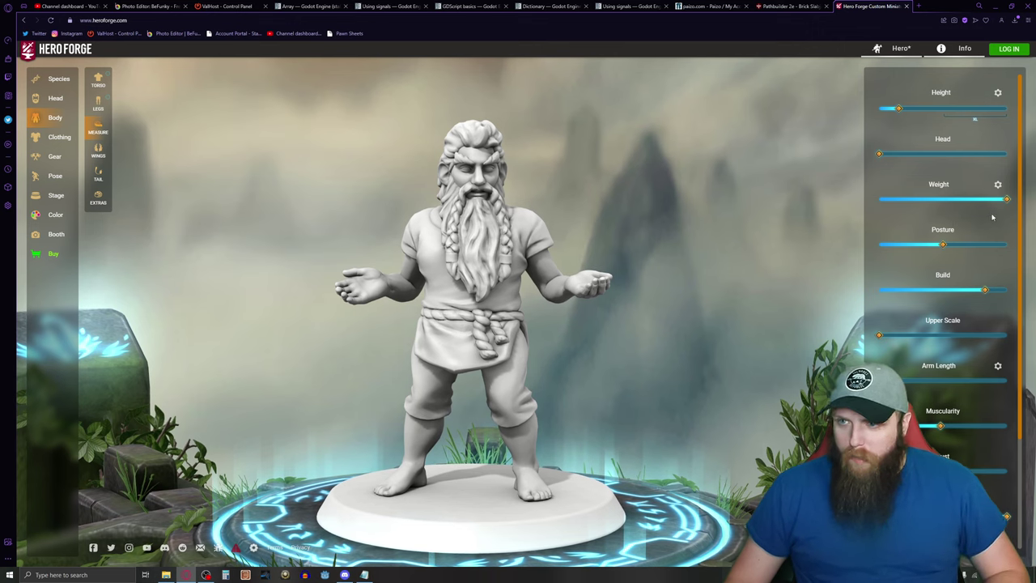
{"action": "left_click_drag", "start_coordinate": [1006, 200], "coordinate": [1033, 200]}
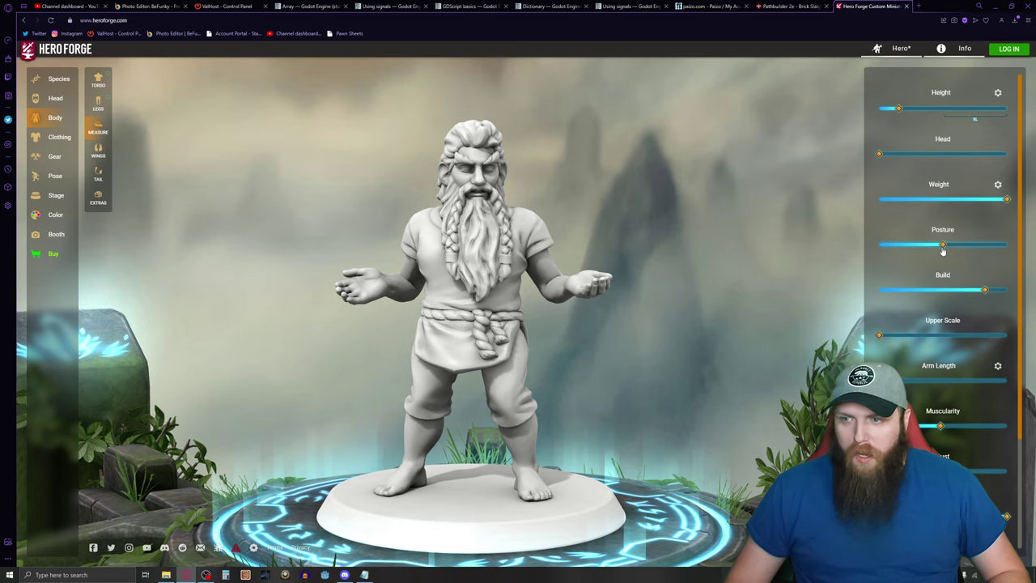
{"action": "left_click_drag", "start_coordinate": [809, 234], "coordinate": [643, 233]}
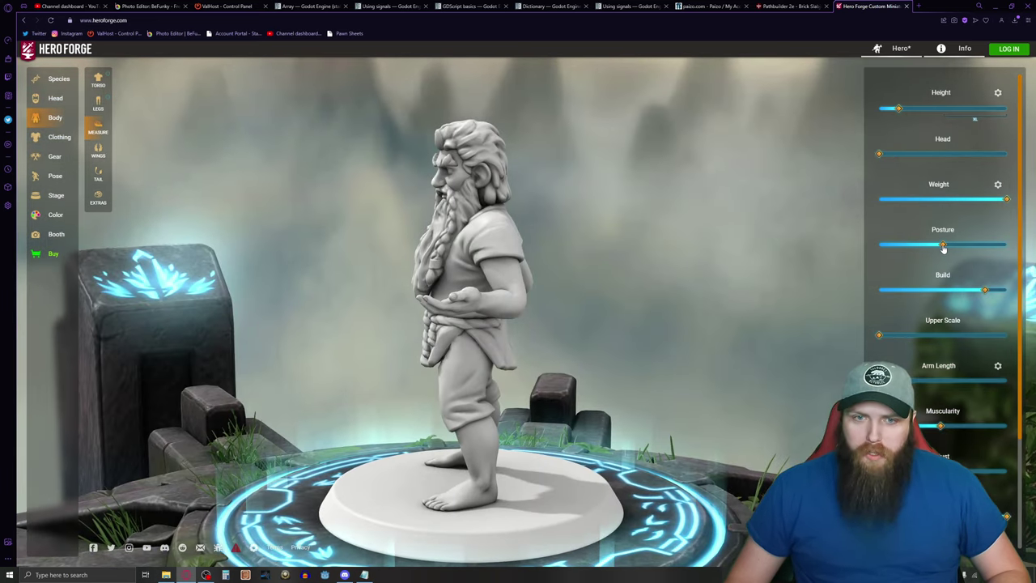
{"action": "mouse_move", "coordinate": [943, 245]}
{"action": "left_mouse_down"}
{"action": "mouse_move", "coordinate": [891, 246]}
{"action": "mouse_move", "coordinate": [1033, 251]}
{"action": "mouse_move", "coordinate": [944, 245]}
{"action": "left_mouse_up"}
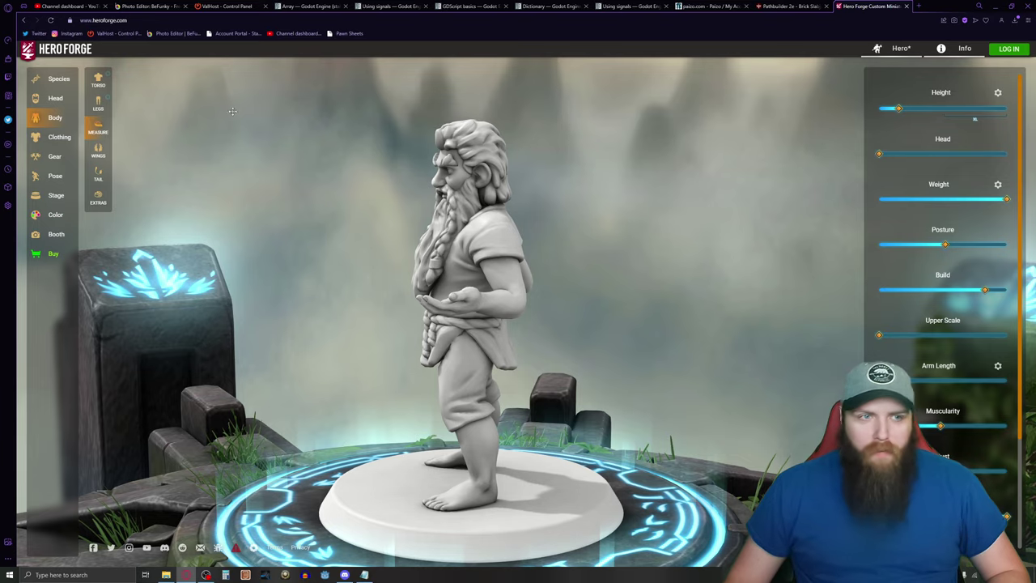
Step: Color the dwarf's body with the preset that has red hair, a red beard and fair skin
{"action": "left_click", "coordinate": [58, 137]}
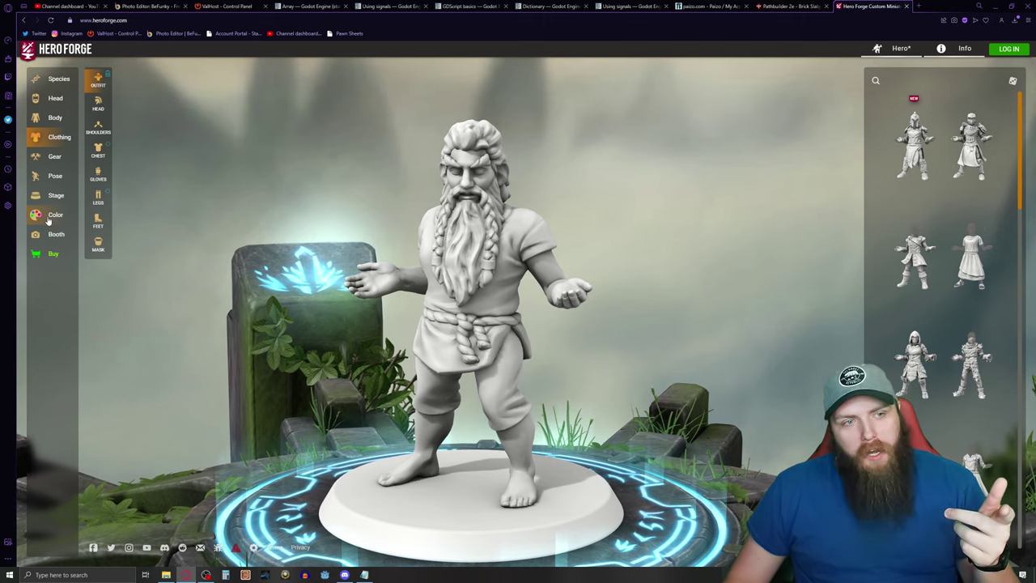
{"action": "left_click", "coordinate": [48, 219]}
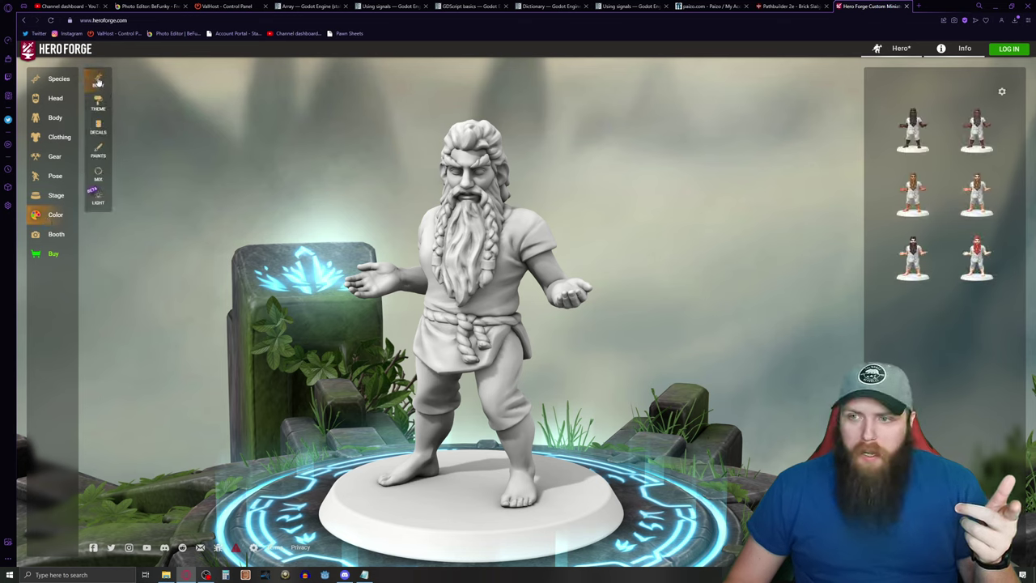
{"action": "left_click", "coordinate": [977, 194]}
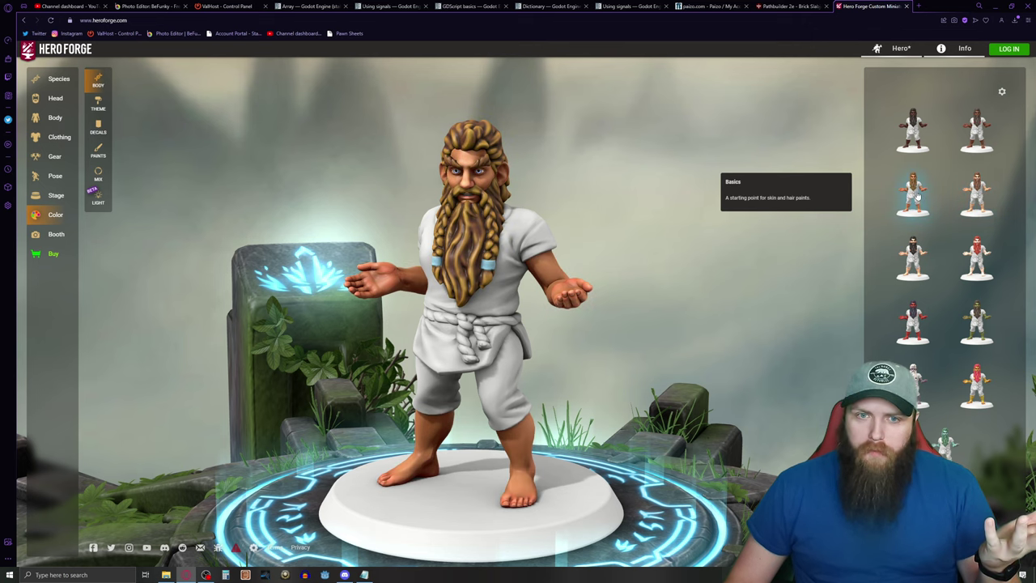
{"action": "left_click", "coordinate": [981, 255]}
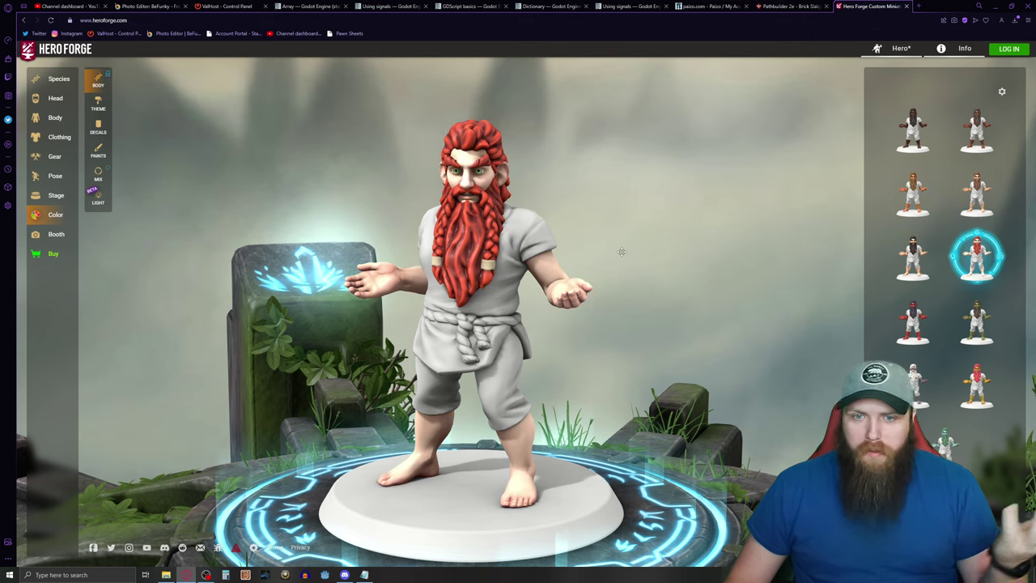
{"action": "left_click_drag", "start_coordinate": [629, 254], "coordinate": [598, 258]}
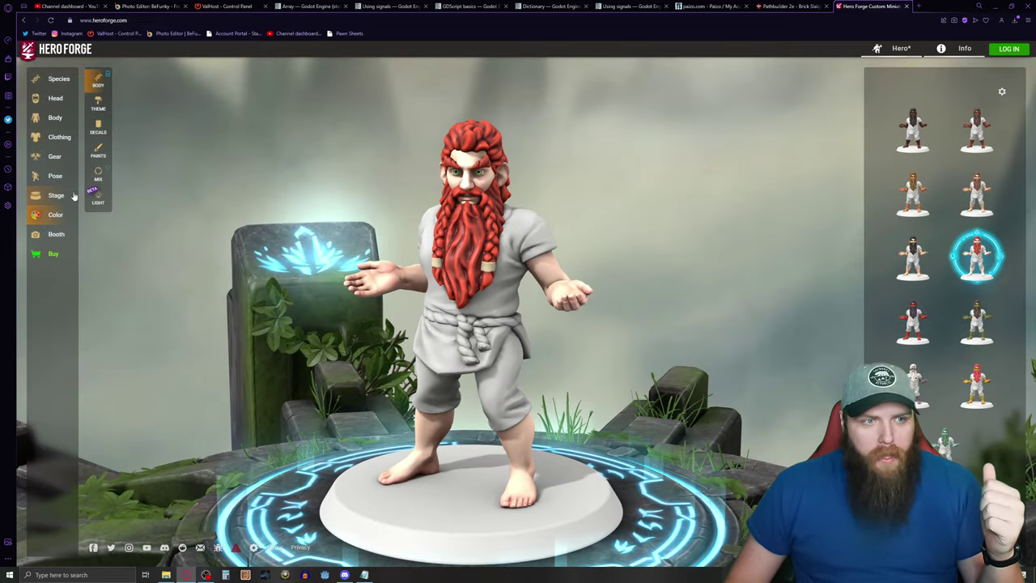
Step: Color the dwarf's clothing and base with the Castle Noble theme
{"action": "left_click", "coordinate": [98, 103]}
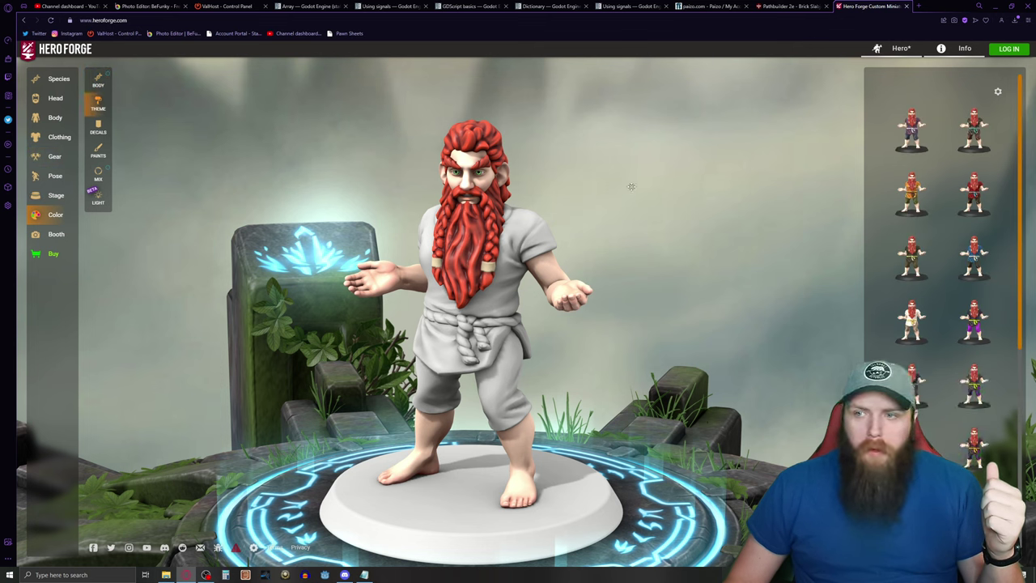
{"action": "left_click", "coordinate": [974, 192]}
{"action": "left_click", "coordinate": [974, 256]}
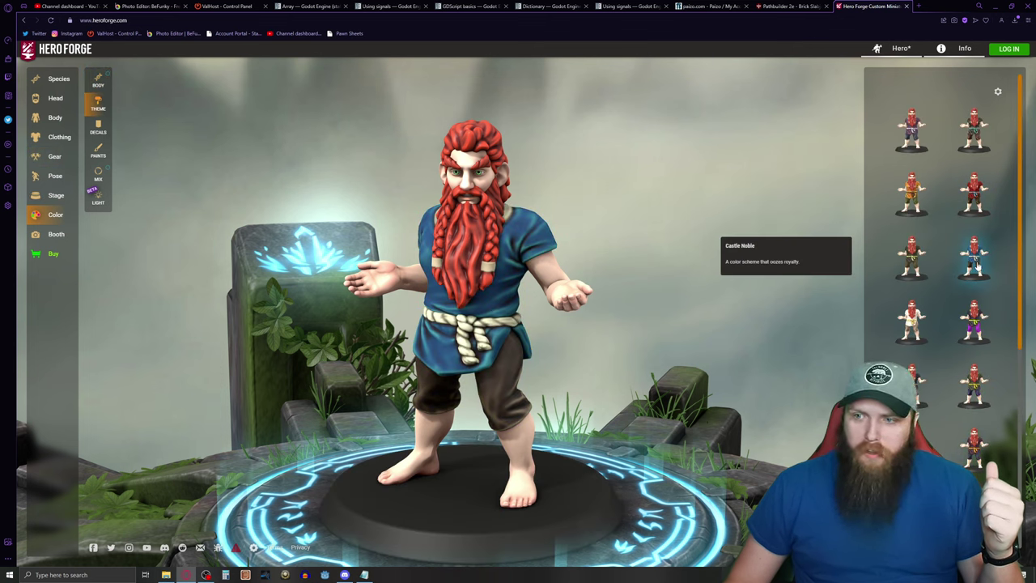
{"action": "left_click", "coordinate": [976, 262]}
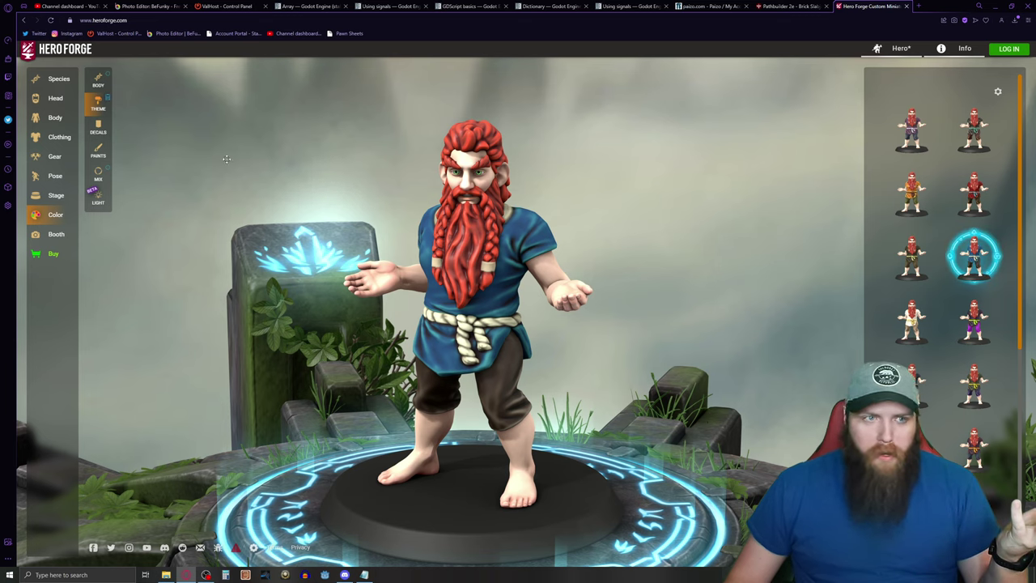
Step: Open the miniature's headwear options, check the cleric's gear, defense and weapons in Pathbuilder 2e, and return to Hero Forge
{"action": "left_click", "coordinate": [53, 137]}
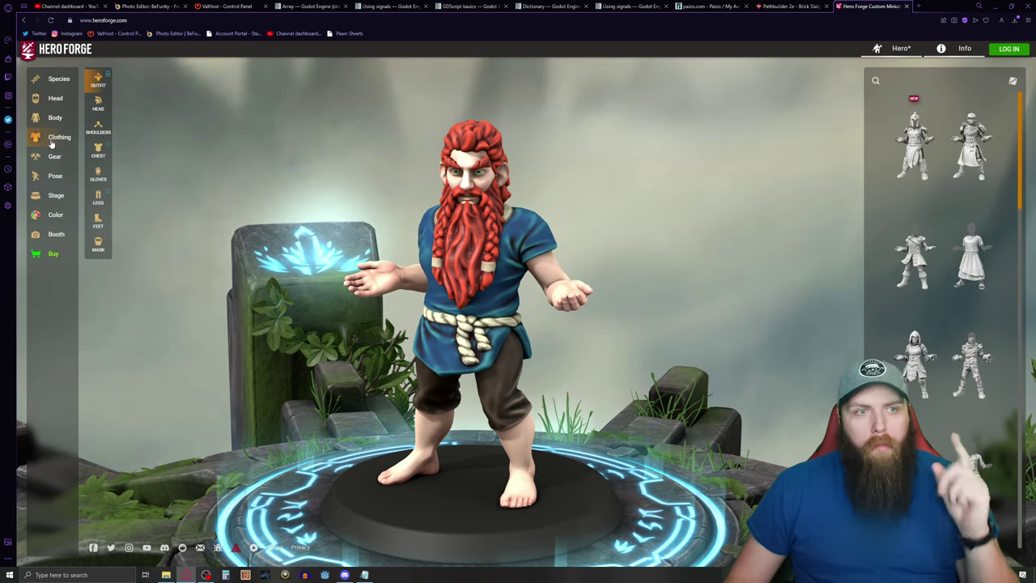
{"action": "left_click", "coordinate": [98, 103]}
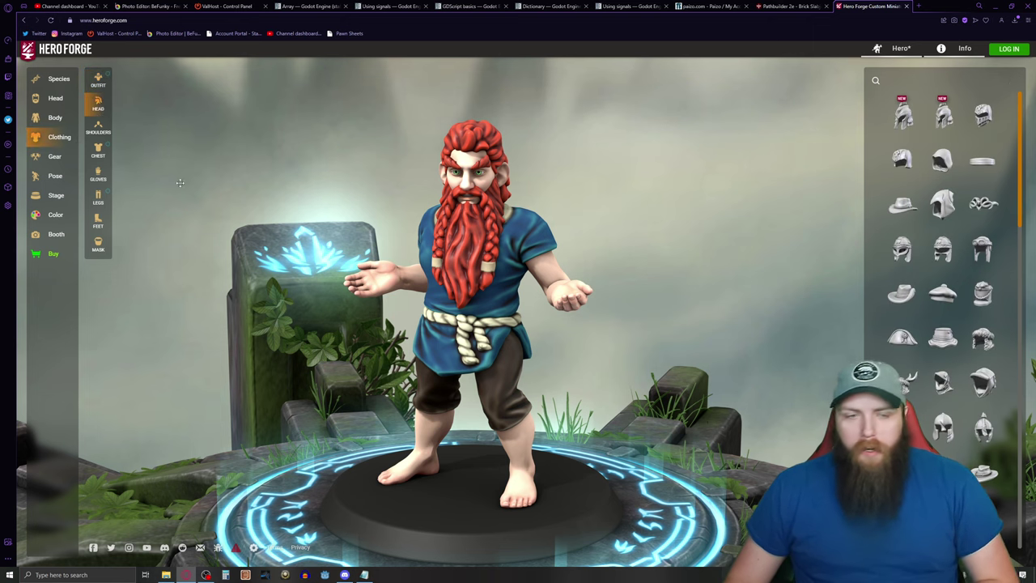
{"action": "left_click", "coordinate": [780, 7]}
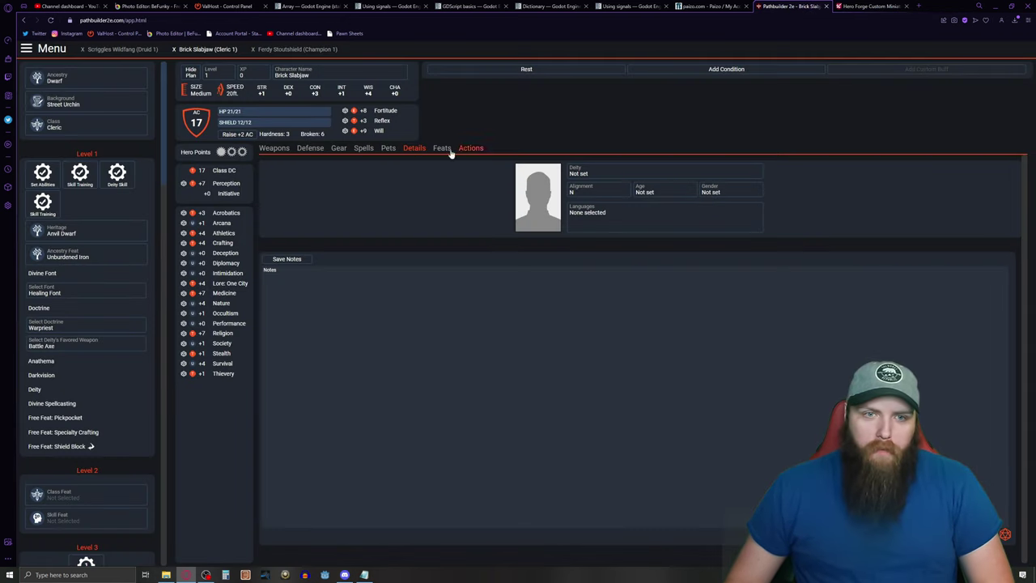
{"action": "left_click", "coordinate": [338, 149]}
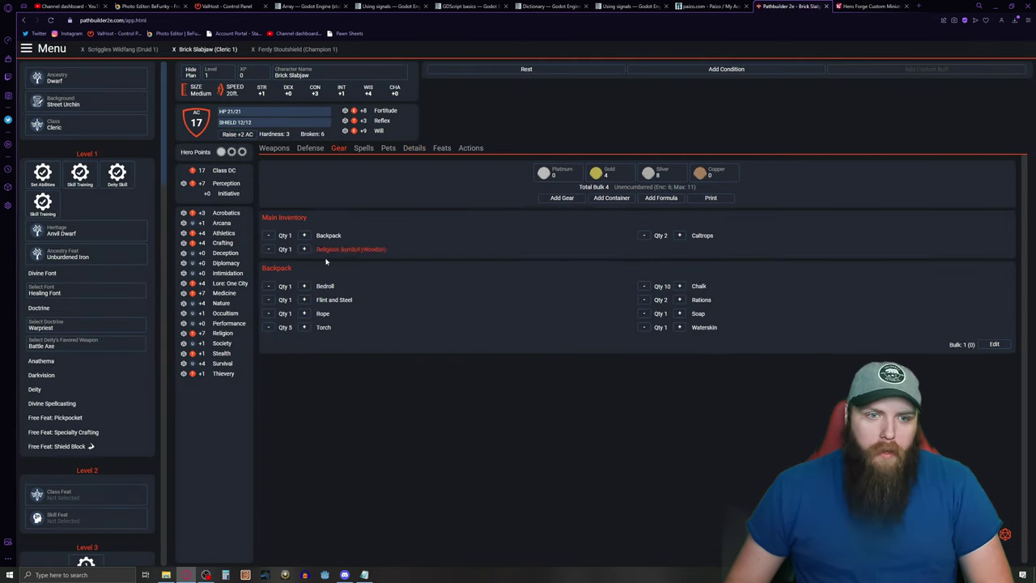
{"action": "left_click", "coordinate": [309, 149]}
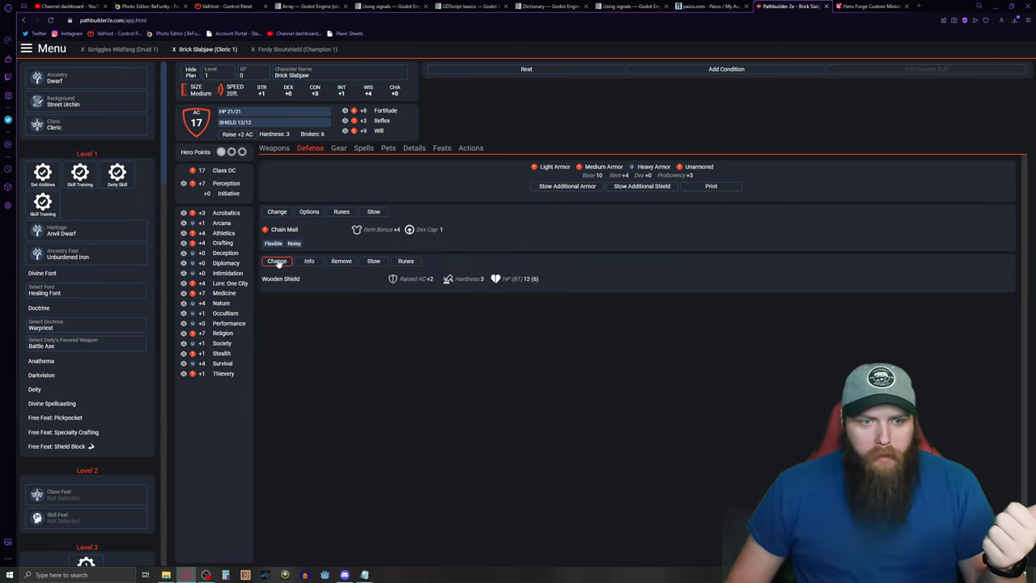
{"action": "left_click", "coordinate": [275, 149]}
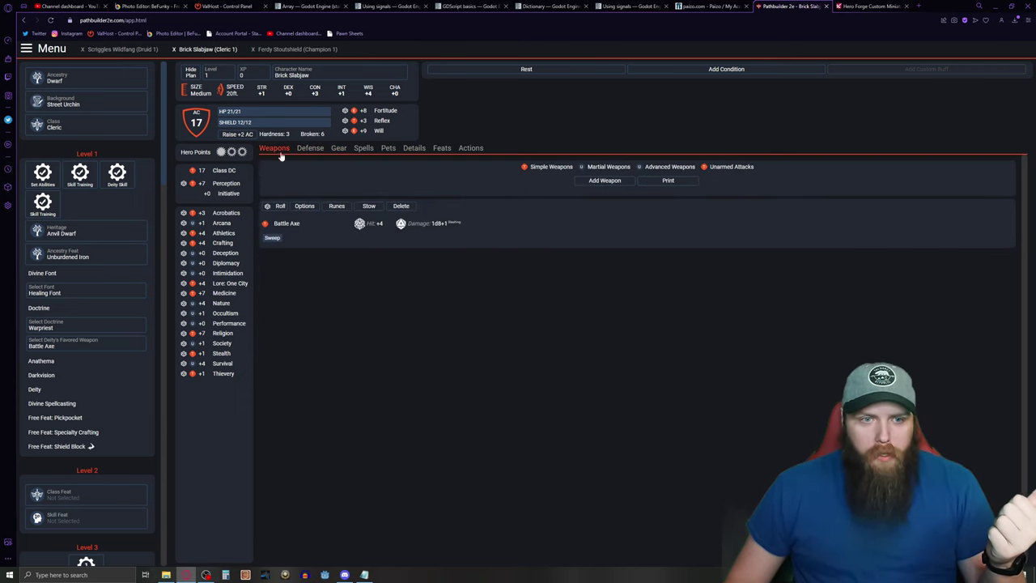
{"action": "left_click", "coordinate": [340, 148]}
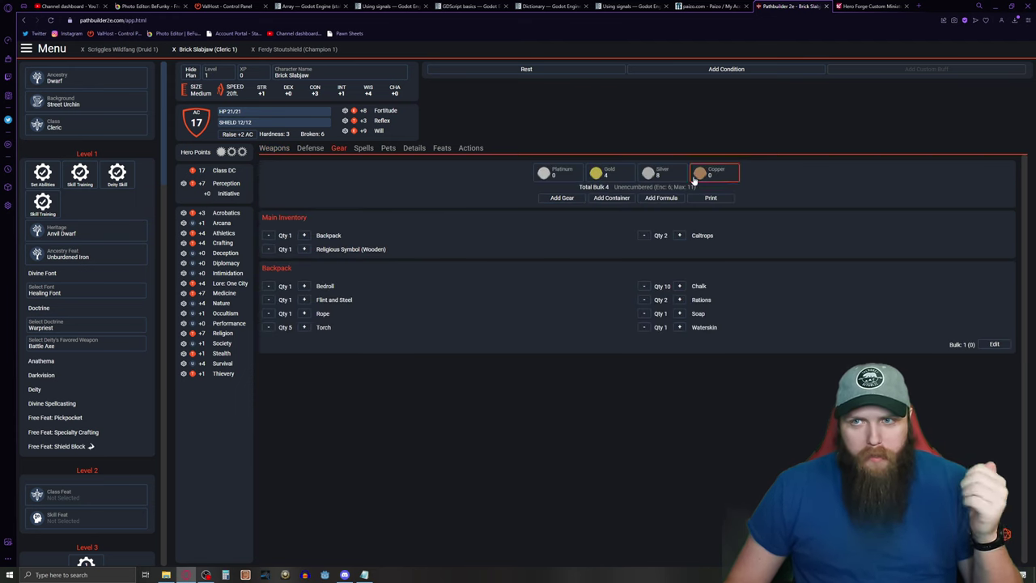
{"action": "left_click", "coordinate": [867, 7]}
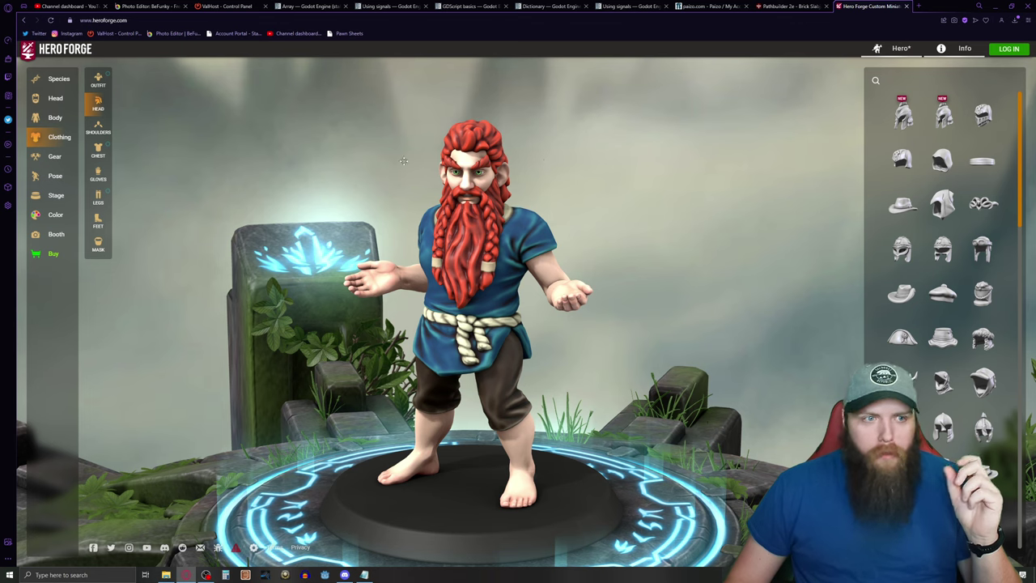
Step: Try the Woven Headband on the dwarf's head and take it off again
{"action": "left_click", "coordinate": [99, 104]}
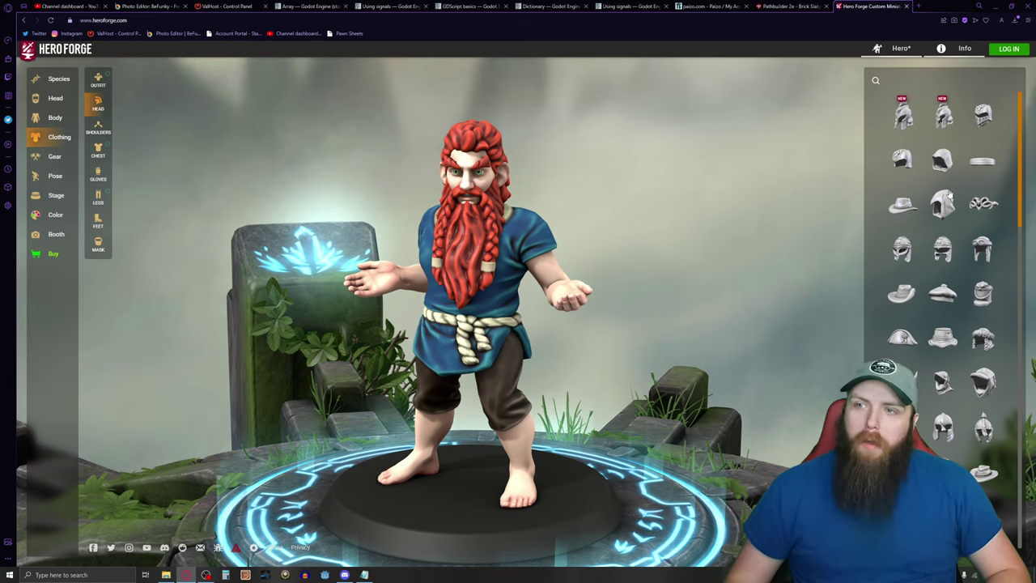
{"action": "scroll", "coordinate": [986, 174], "scroll_direction": "down", "scroll_amount": 5}
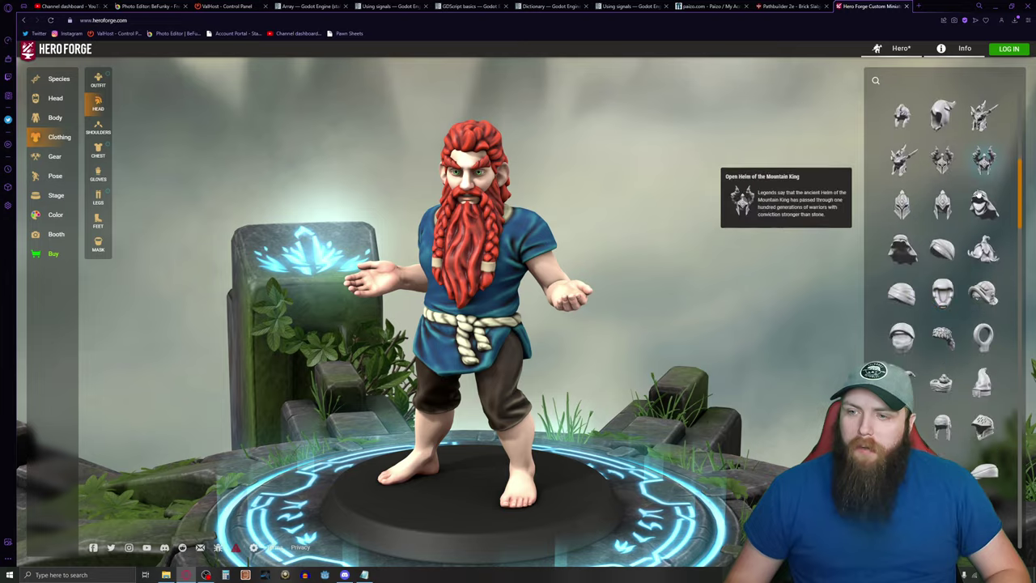
{"action": "scroll", "coordinate": [948, 301], "scroll_direction": "down", "scroll_amount": 5}
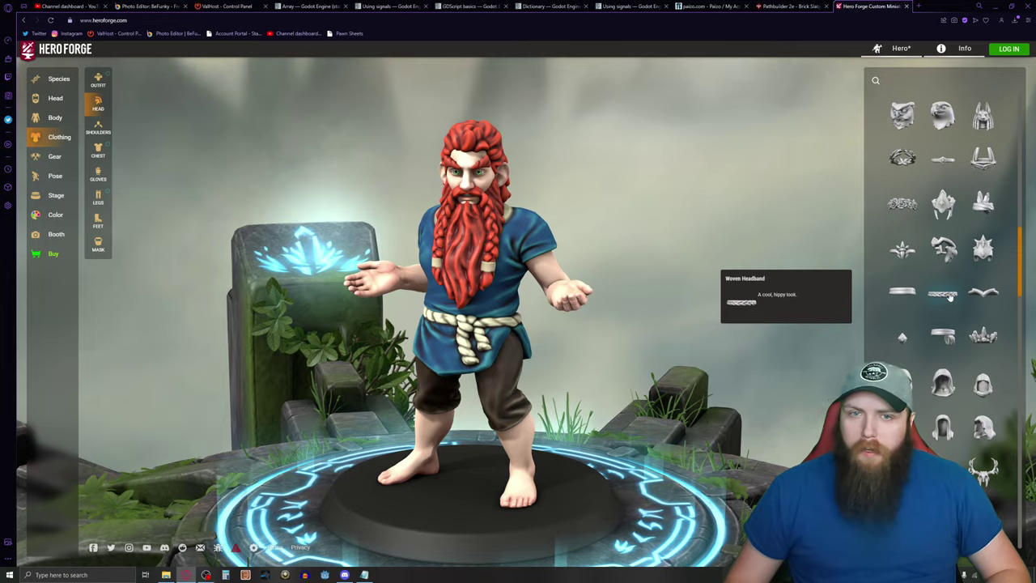
{"action": "left_click", "coordinate": [949, 296]}
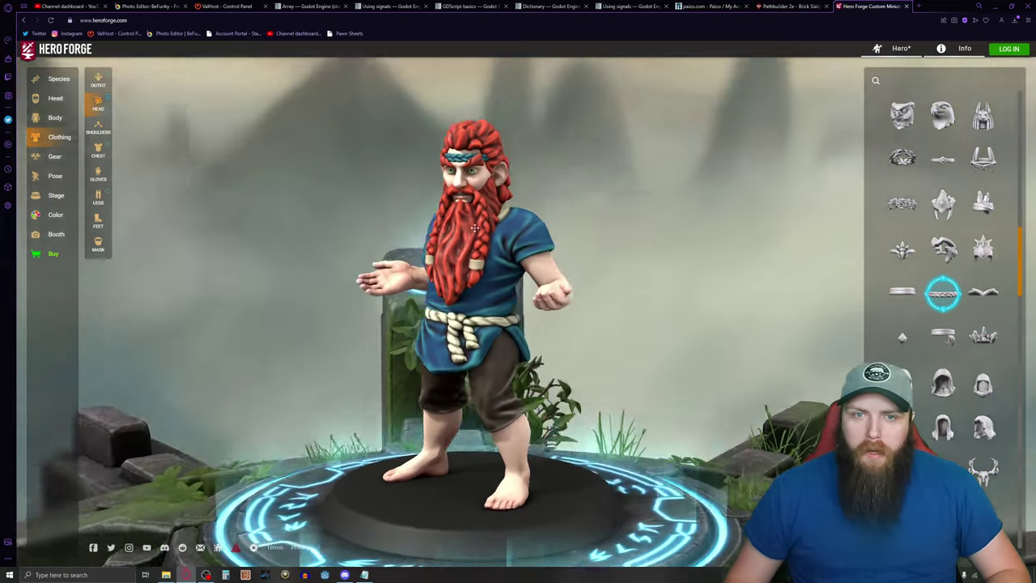
{"action": "left_click_drag", "start_coordinate": [475, 228], "coordinate": [543, 215]}
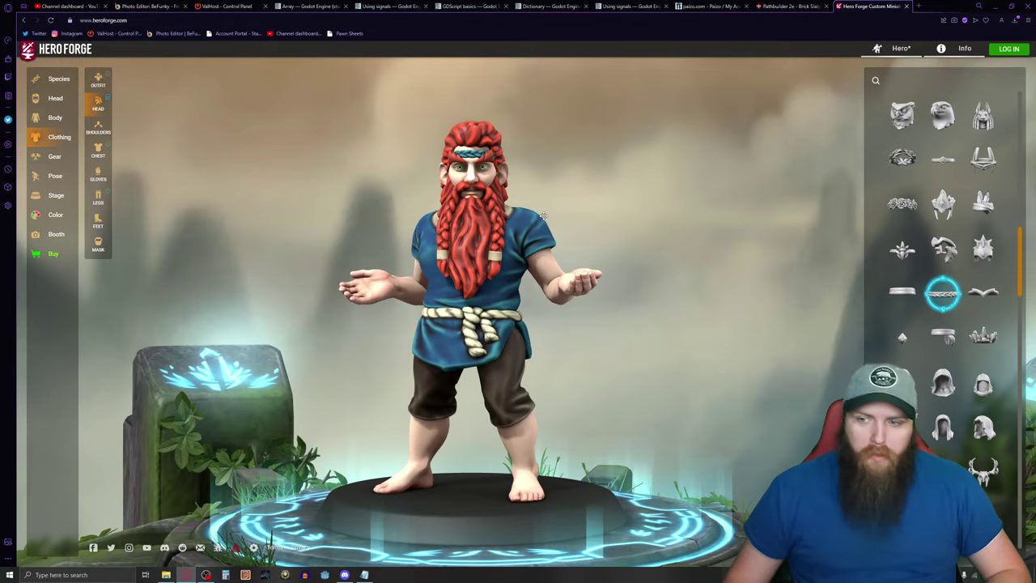
{"action": "left_click", "coordinate": [942, 293]}
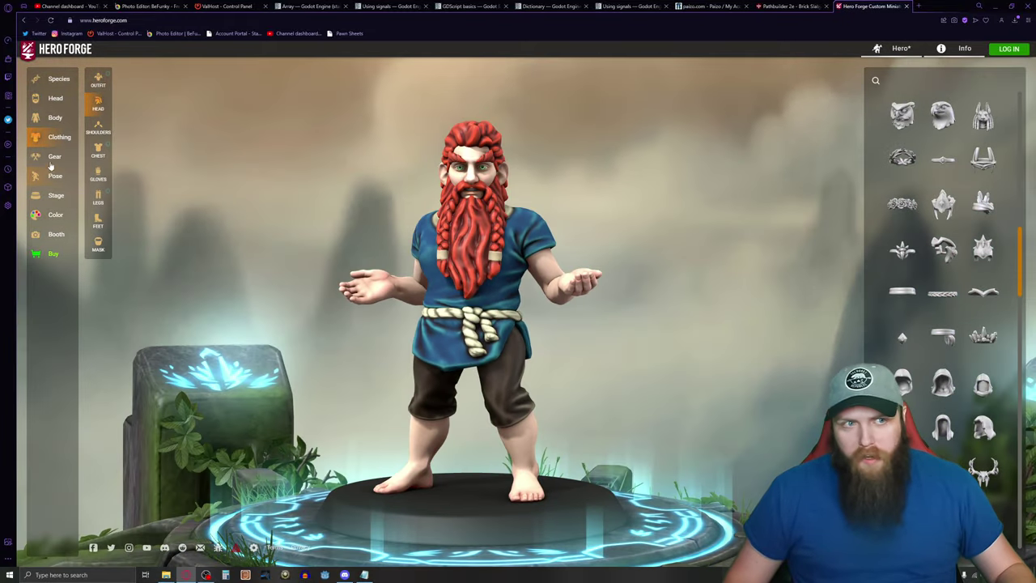
Step: Dress the dwarf's chest in an under-layer chainmail piece with trimmed shoulders and long cloth sleeves
{"action": "left_click", "coordinate": [98, 153]}
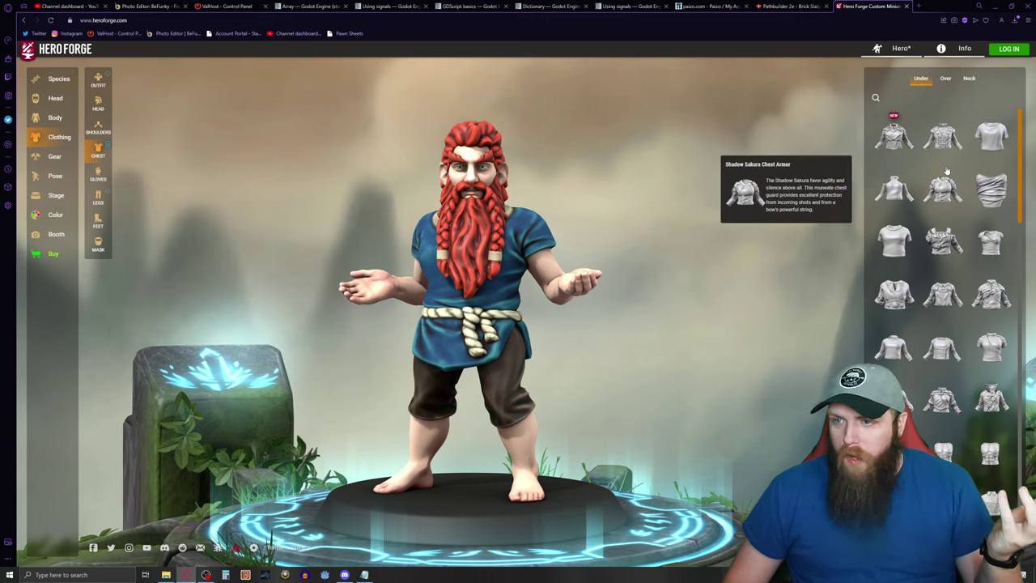
{"action": "scroll", "coordinate": [946, 171], "scroll_direction": "down", "scroll_amount": 3}
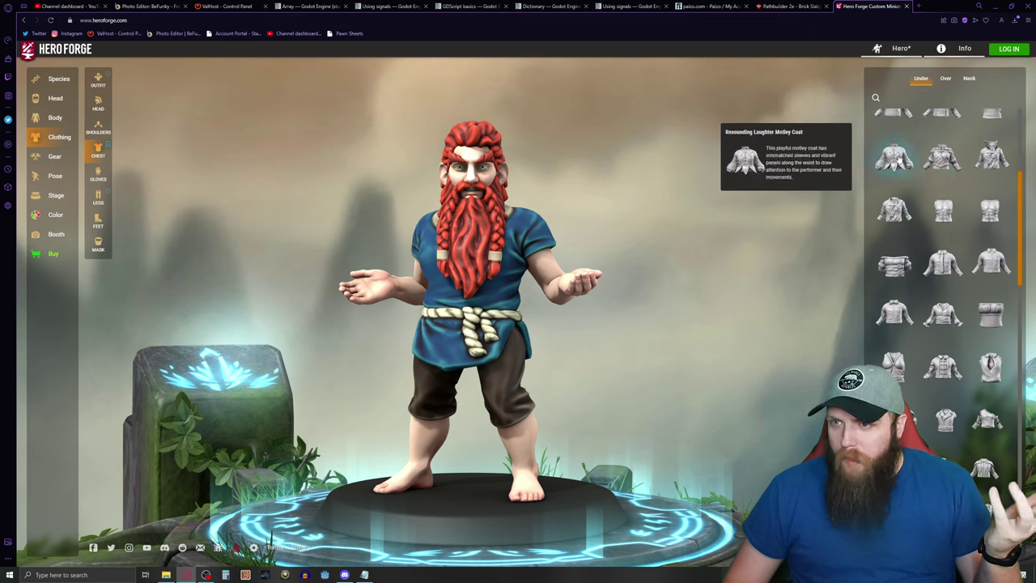
{"action": "scroll", "coordinate": [931, 194], "scroll_direction": "down", "scroll_amount": 2}
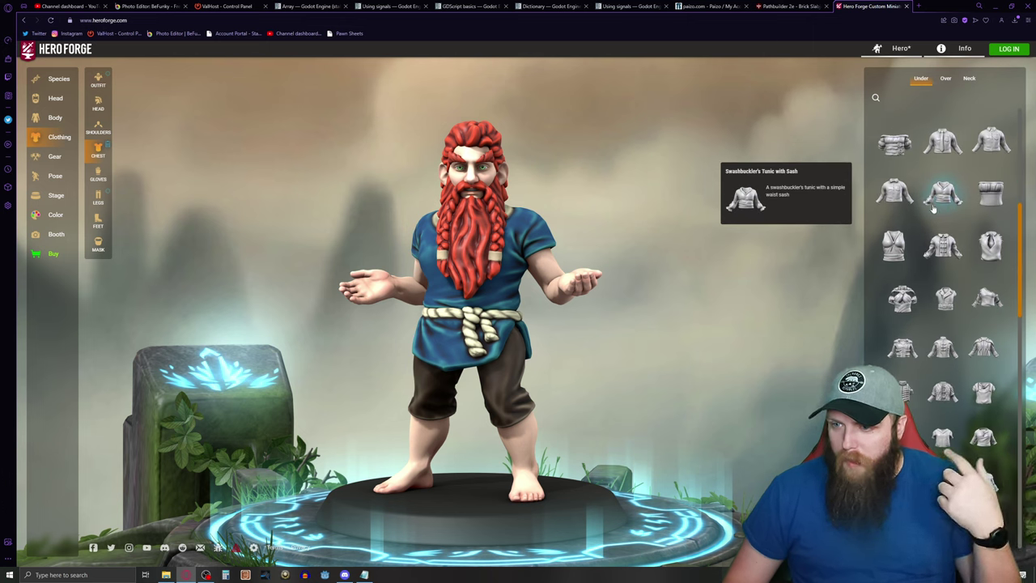
{"action": "scroll", "coordinate": [934, 217], "scroll_direction": "down", "scroll_amount": 3}
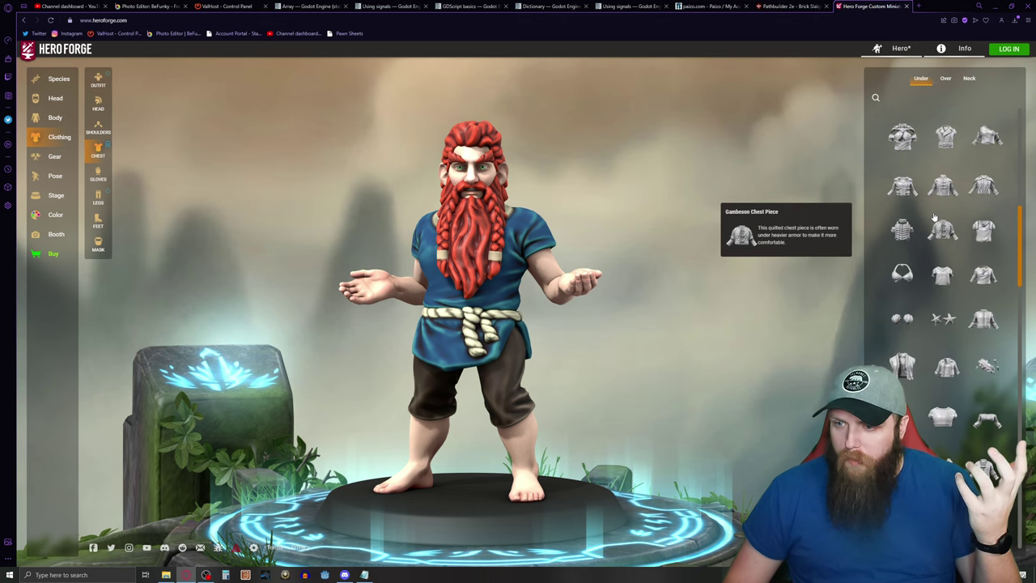
{"action": "scroll", "coordinate": [933, 217], "scroll_direction": "down", "scroll_amount": 5}
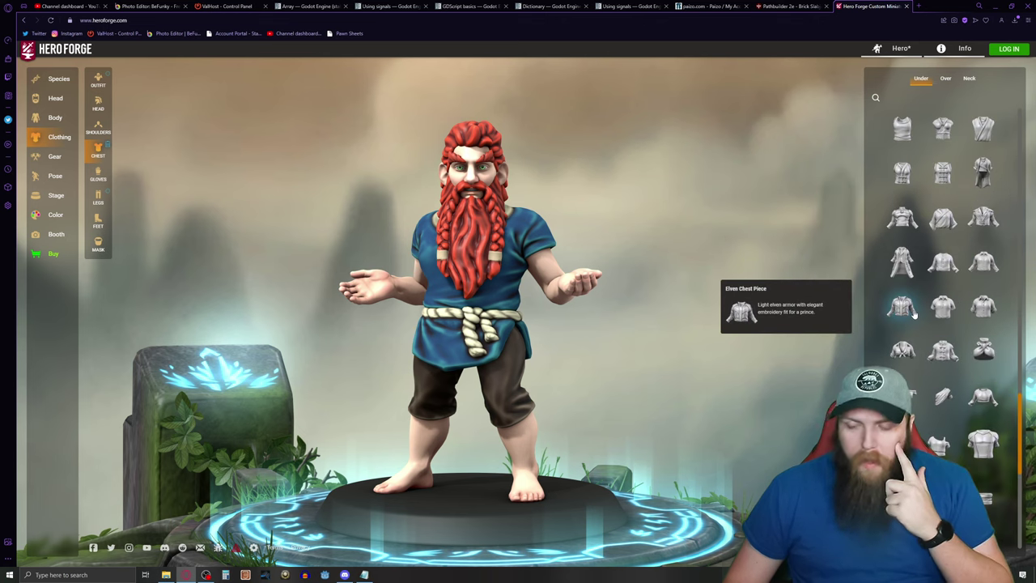
{"action": "scroll", "coordinate": [914, 314], "scroll_direction": "down", "scroll_amount": 1}
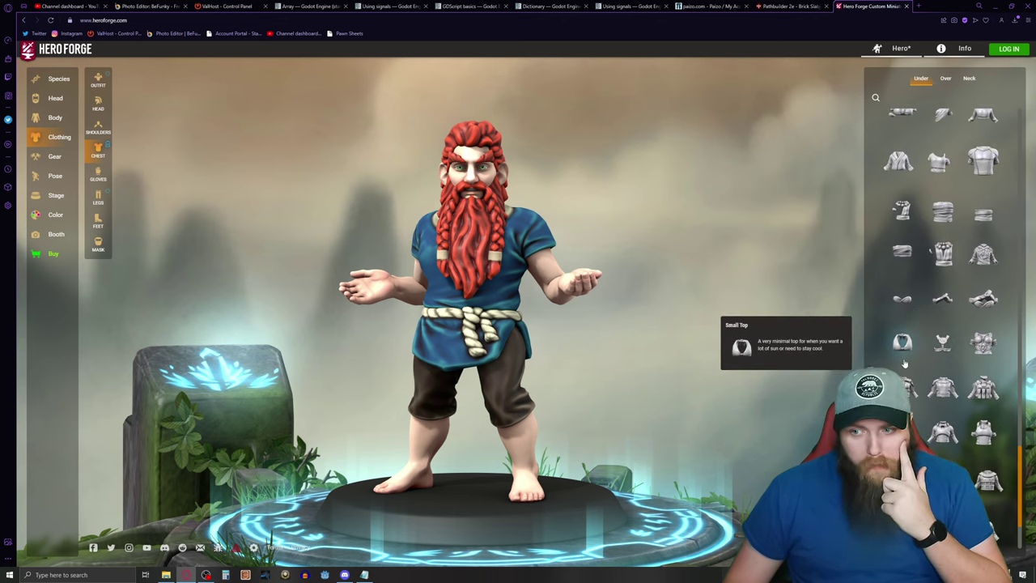
{"action": "left_click", "coordinate": [902, 343]}
{"action": "left_click_drag", "start_coordinate": [815, 361], "coordinate": [558, 371]}
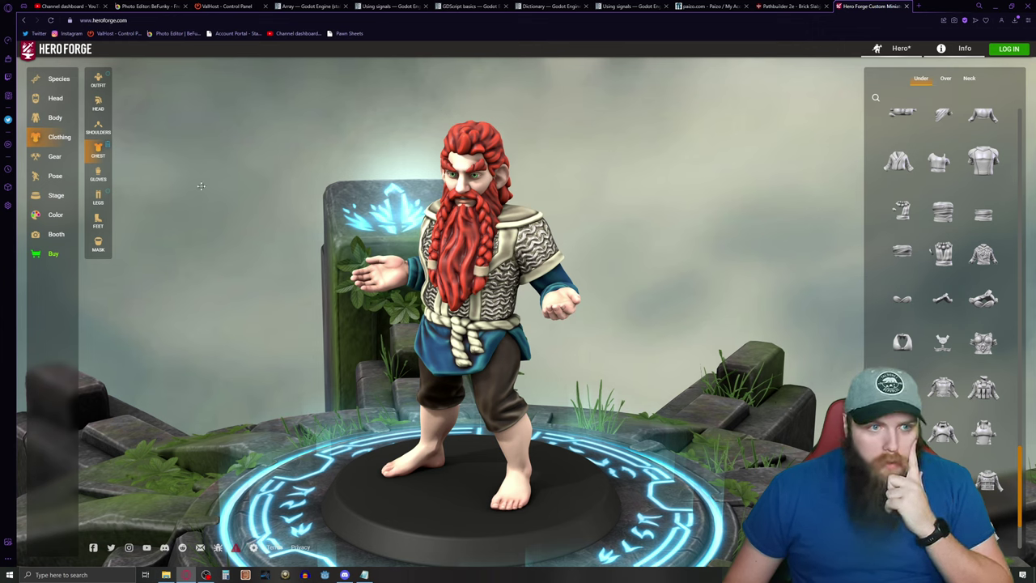
Step: Dress the dwarf's legs in baggy pants with wrapped shins, topped by the belted chainmail skirt found by searching for "Chain"
{"action": "left_click", "coordinate": [97, 197]}
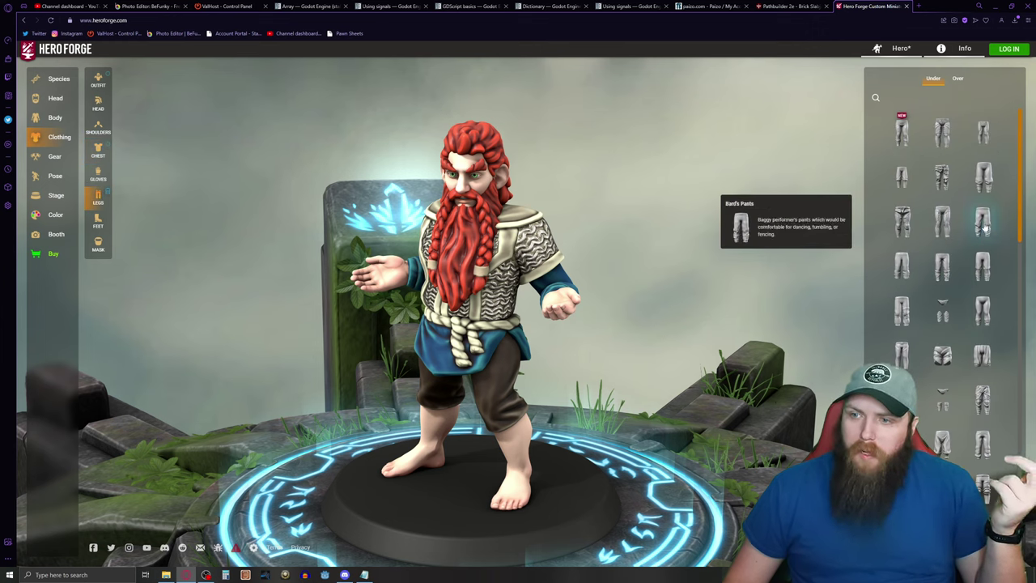
{"action": "left_click", "coordinate": [984, 178]}
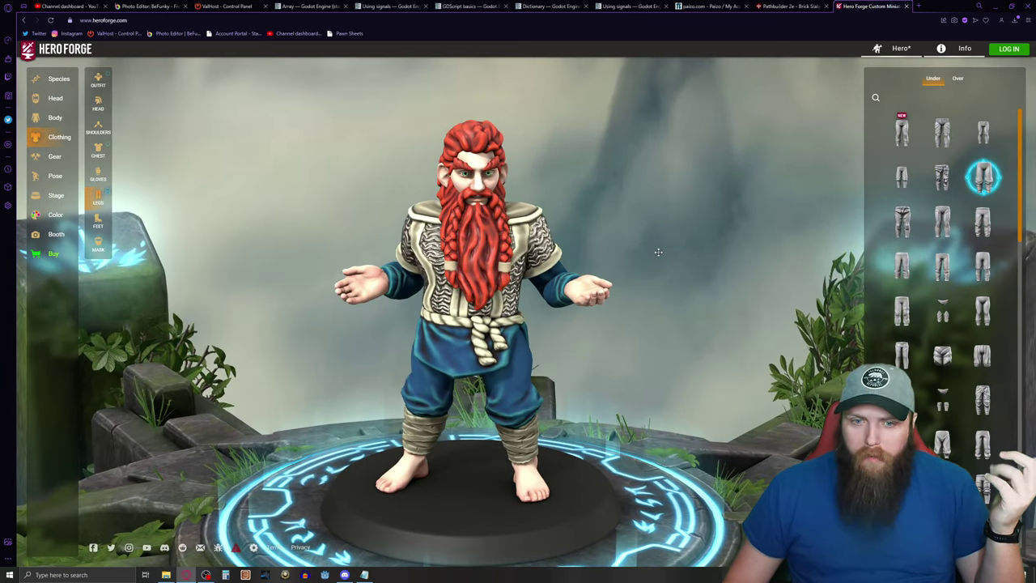
{"action": "left_click", "coordinate": [957, 79]}
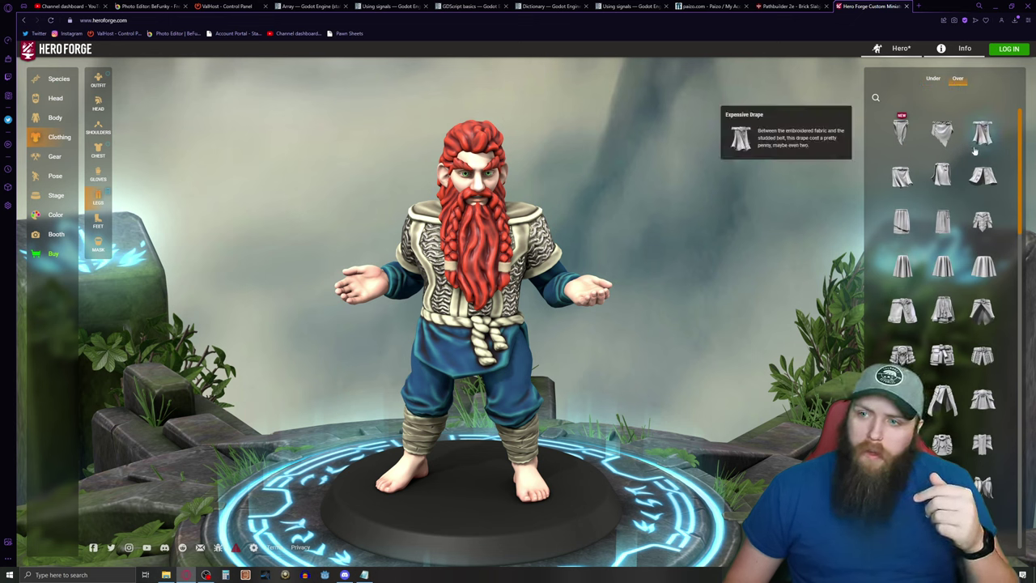
{"action": "scroll", "coordinate": [939, 249], "scroll_direction": "down", "scroll_amount": 3}
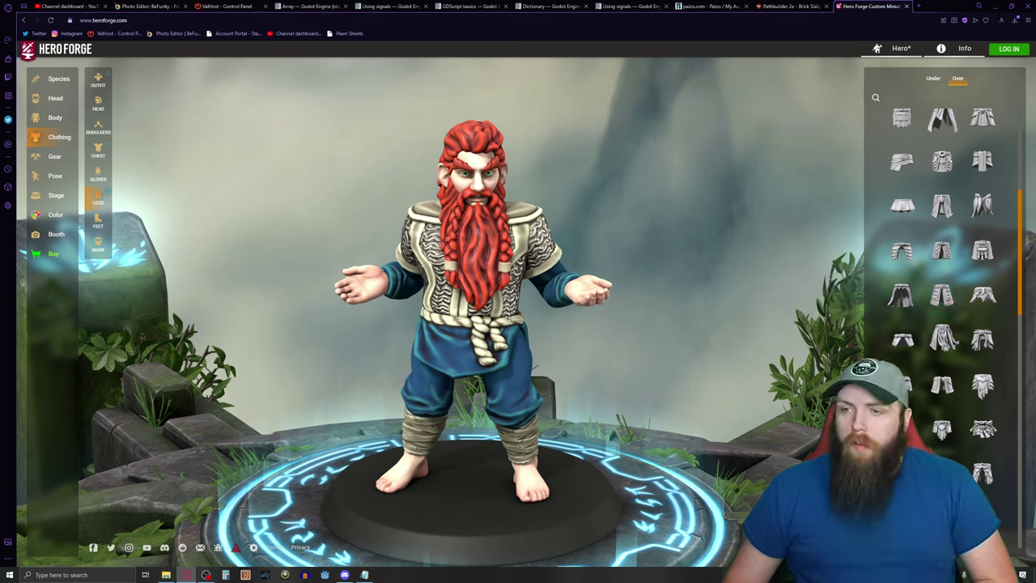
{"action": "scroll", "coordinate": [991, 362], "scroll_direction": "down", "scroll_amount": 5}
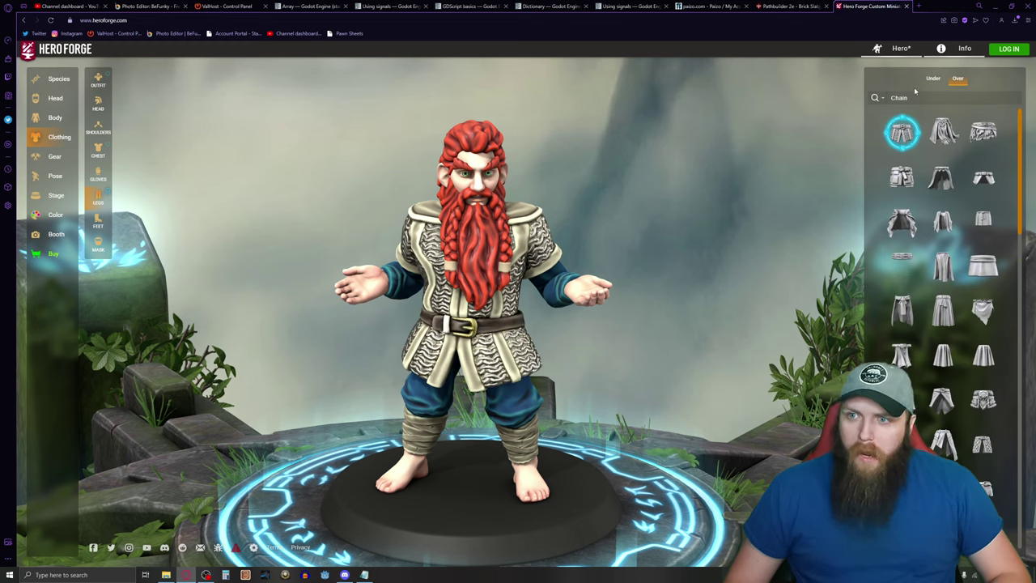
{"action": "left_click", "coordinate": [916, 96]}
{"action": "key", "text": "ctrl+a"}
{"action": "key", "text": "BackSpace"}
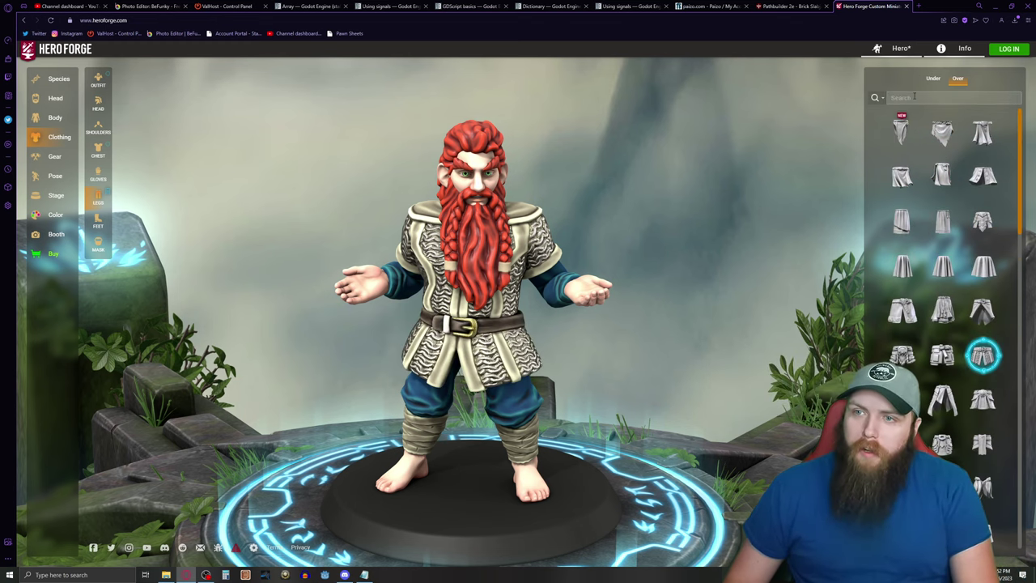
{"action": "left_click_drag", "start_coordinate": [566, 270], "coordinate": [629, 263]}
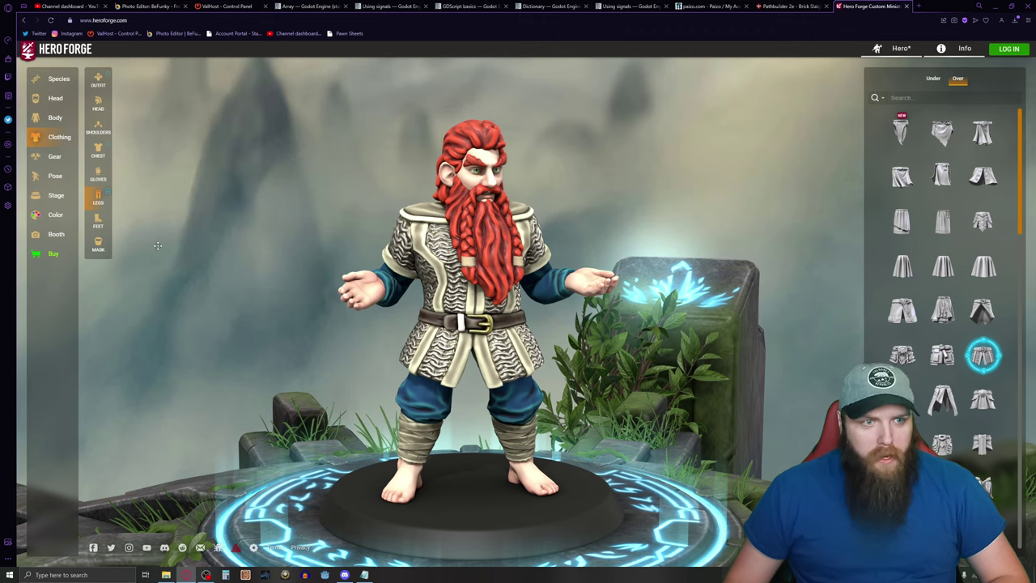
Step: Try the Chivalrous Chest Strap and the diagonal cloth drape over the chainmail, leaving neither on the dwarf
{"action": "left_click", "coordinate": [98, 152]}
{"action": "left_click", "coordinate": [946, 78]}
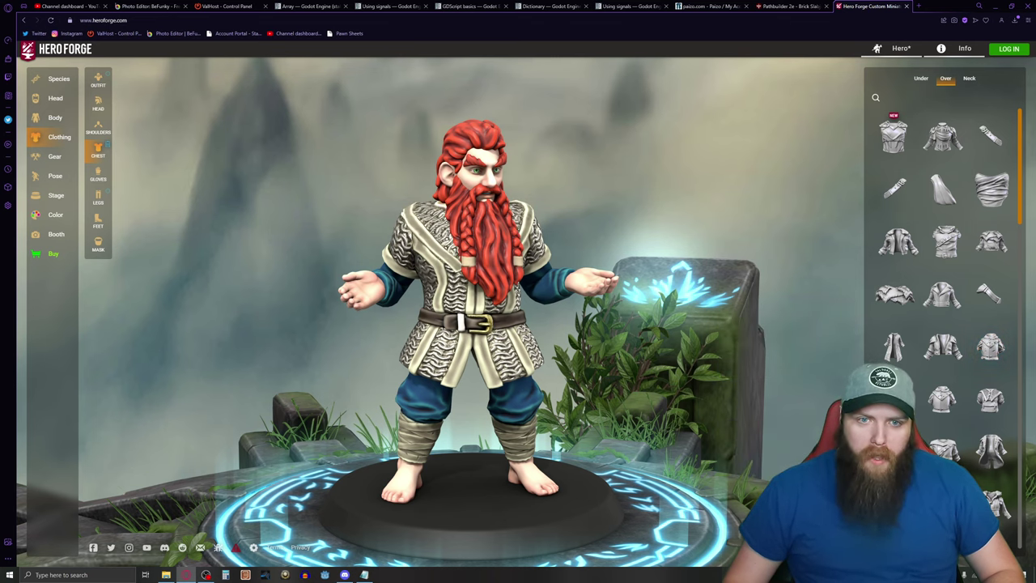
{"action": "left_click_drag", "start_coordinate": [688, 264], "coordinate": [616, 262]}
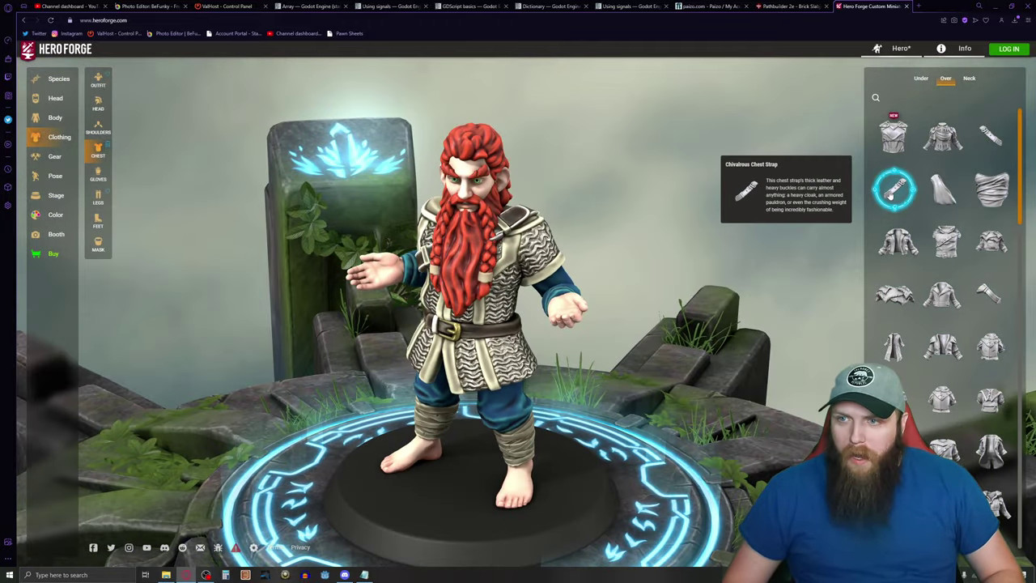
{"action": "left_click", "coordinate": [943, 190]}
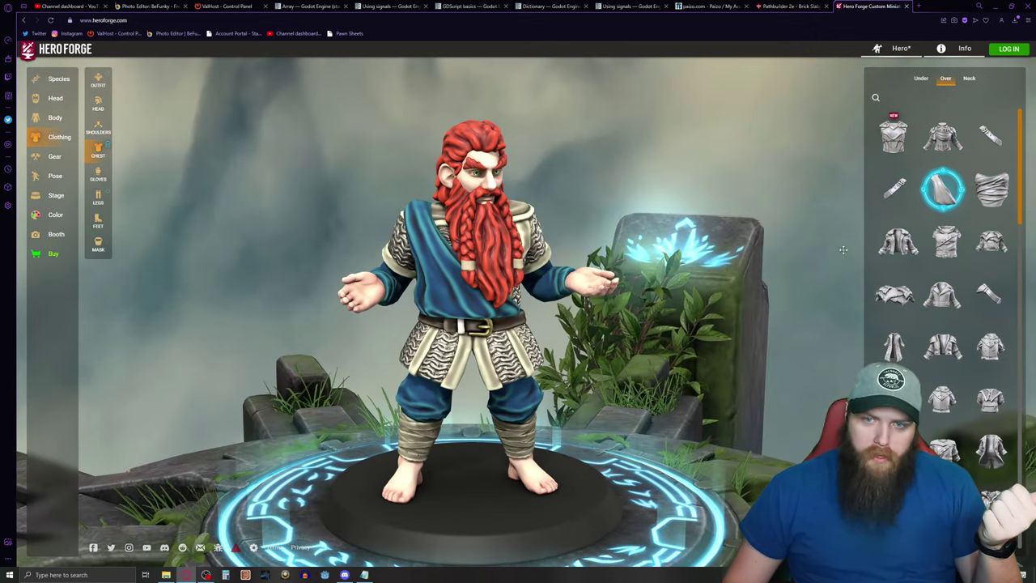
{"action": "left_click", "coordinate": [944, 197]}
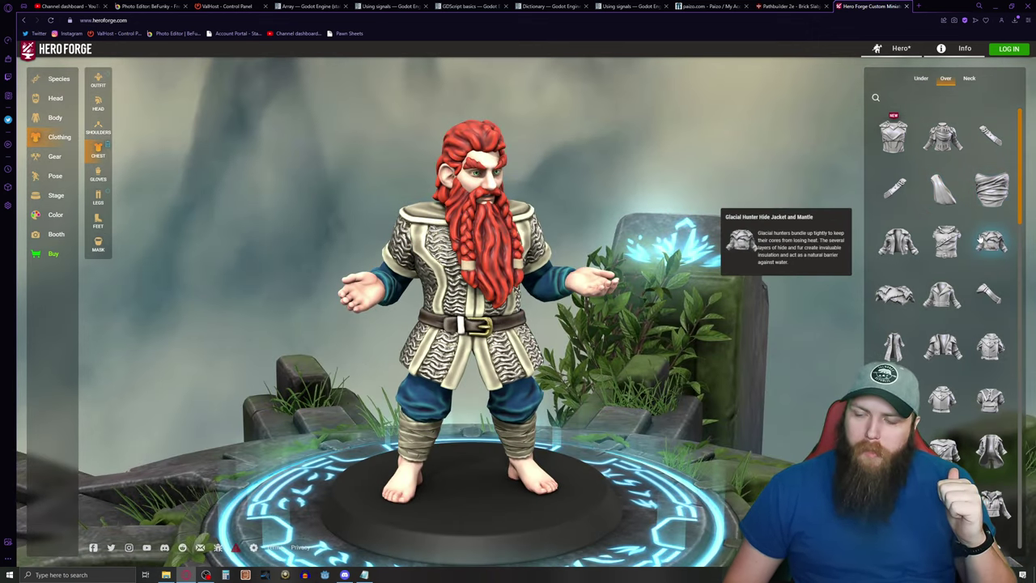
Step: Try the fur-cuffed boots and the low leather shoes with yellow laces on the dwarf's feet
{"action": "scroll", "coordinate": [979, 237], "scroll_direction": "down", "scroll_amount": 2}
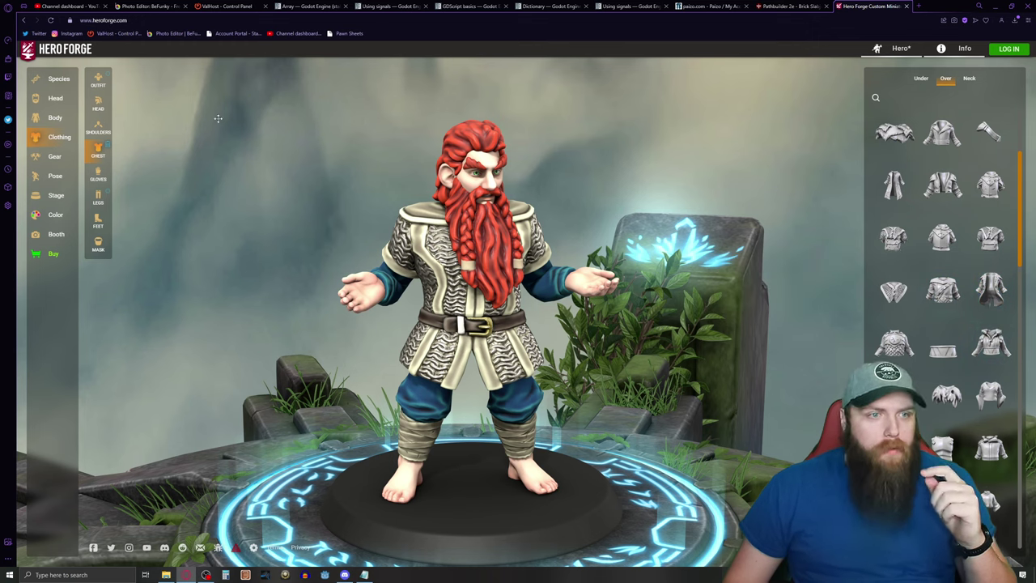
{"action": "left_click", "coordinate": [98, 220]}
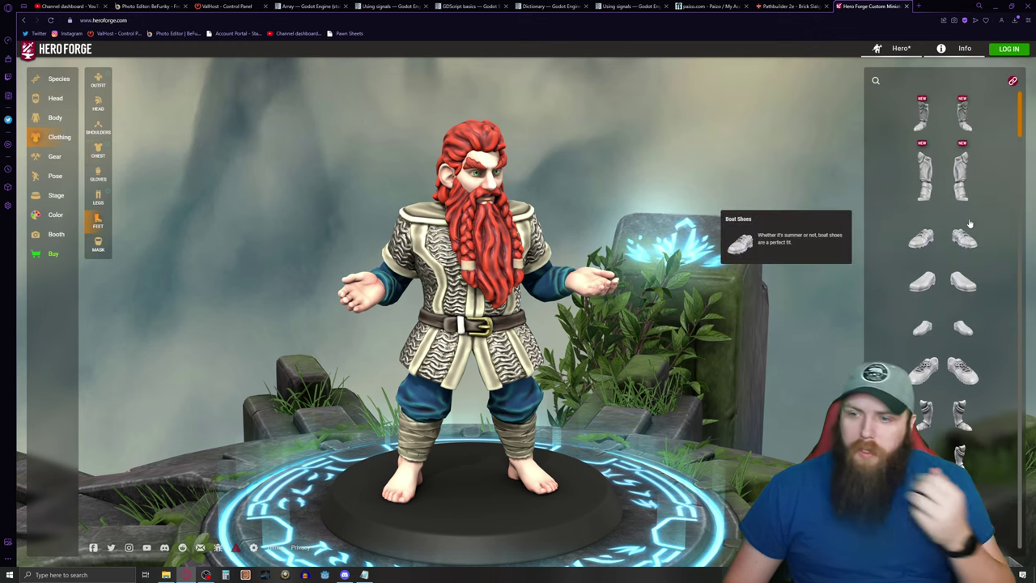
{"action": "scroll", "coordinate": [969, 223], "scroll_direction": "down", "scroll_amount": 4}
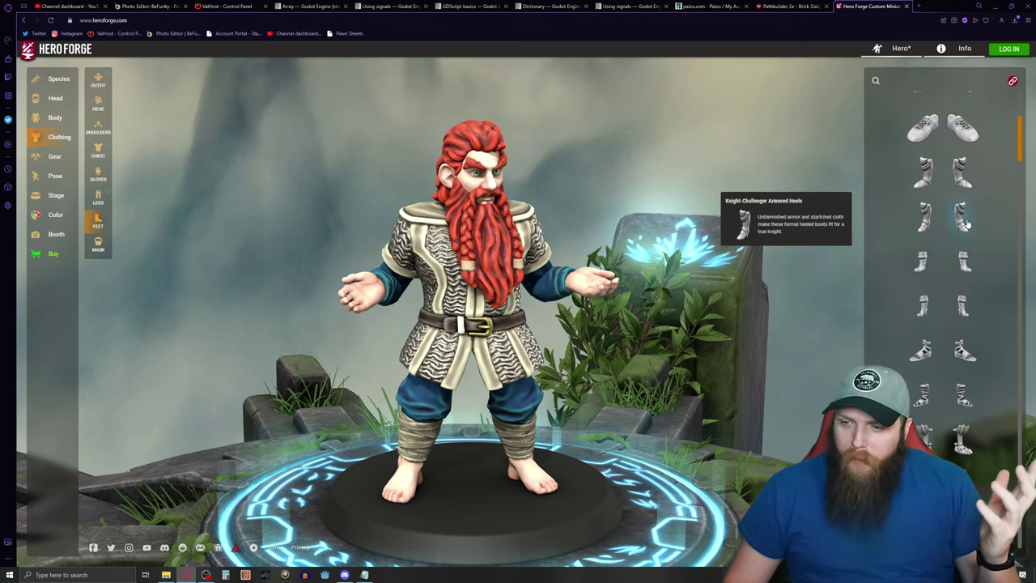
{"action": "scroll", "coordinate": [965, 226], "scroll_direction": "down", "scroll_amount": 5}
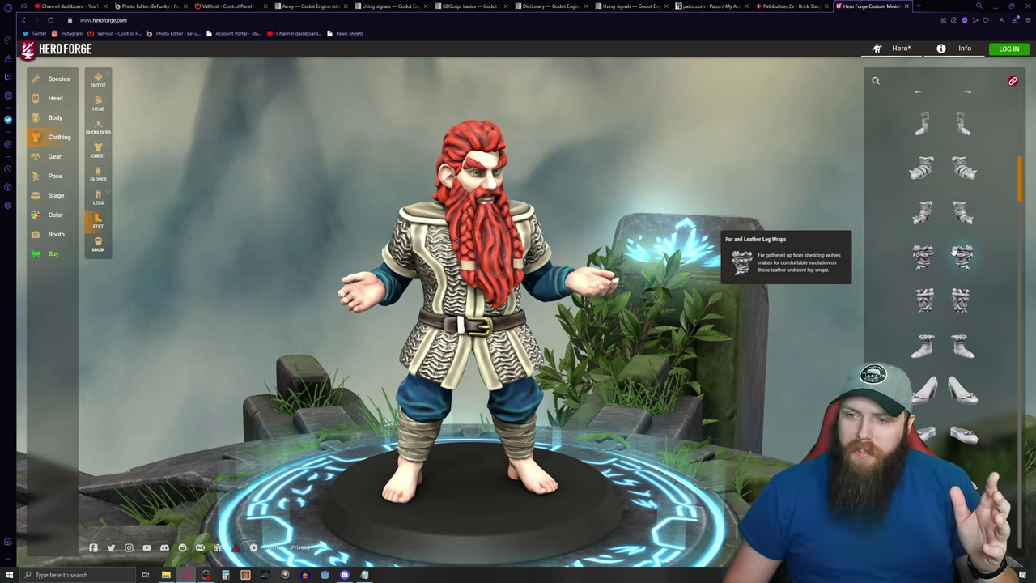
{"action": "left_click", "coordinate": [930, 353]}
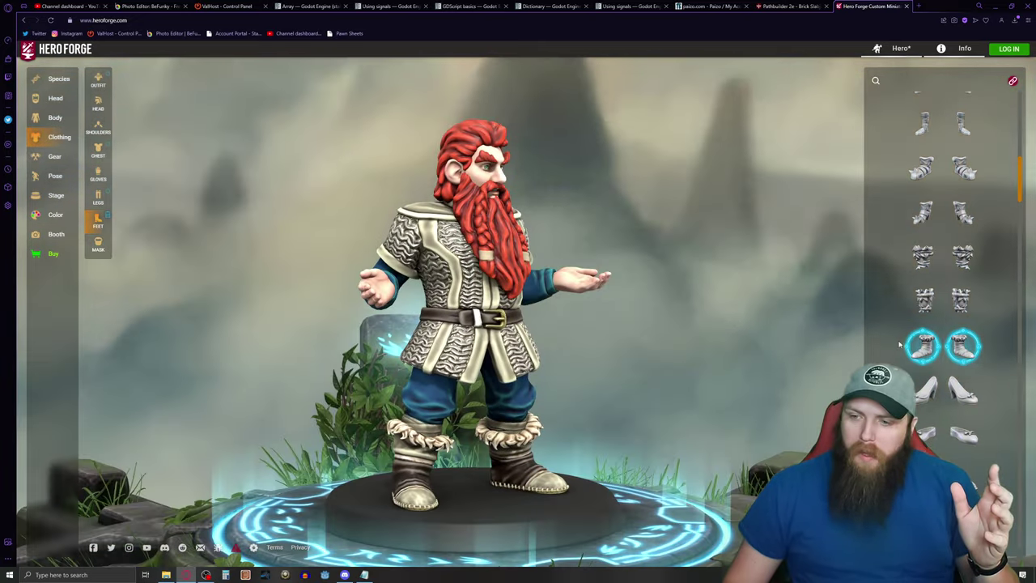
{"action": "scroll", "coordinate": [899, 344], "scroll_direction": "down", "scroll_amount": 3}
{"action": "left_click", "coordinate": [923, 400]}
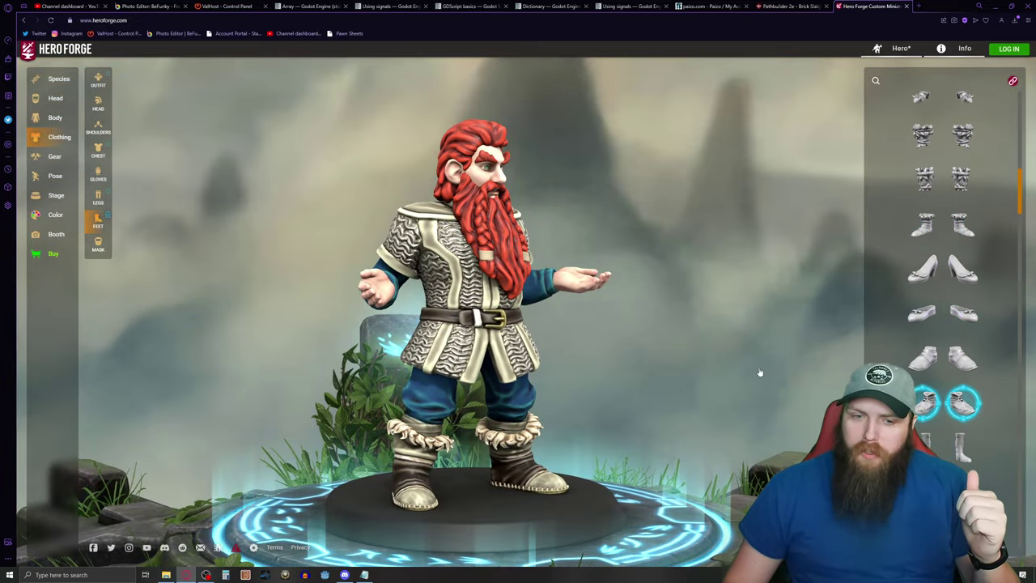
{"action": "left_click_drag", "start_coordinate": [571, 329], "coordinate": [748, 334]}
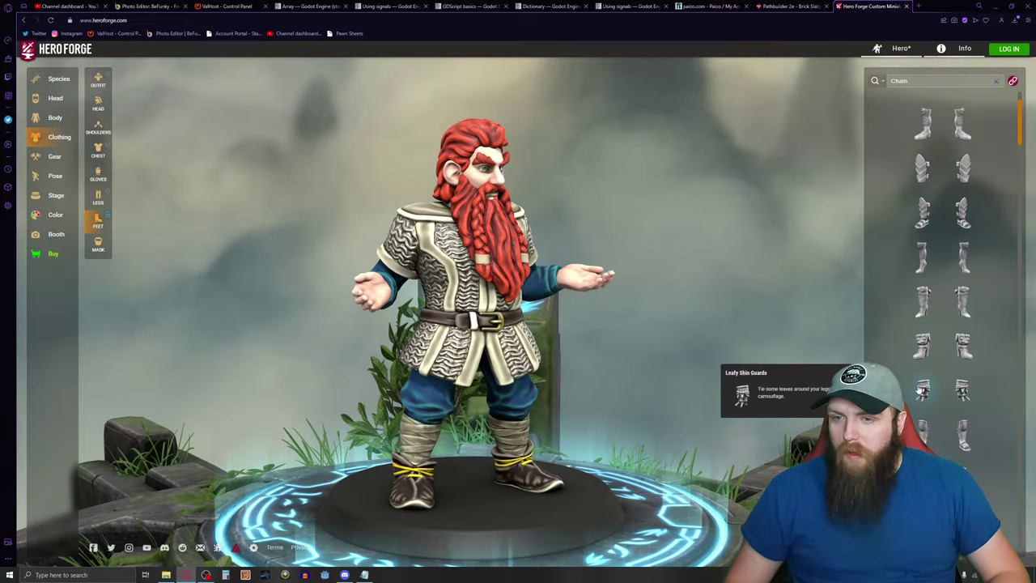
Step: Put dark leather boots with buckled, cuffed shin guards on the dwarf after trying spiked sandals and gold-trimmed armor boots
{"action": "left_click", "coordinate": [923, 433]}
{"action": "left_click_drag", "start_coordinate": [518, 324], "coordinate": [474, 314]}
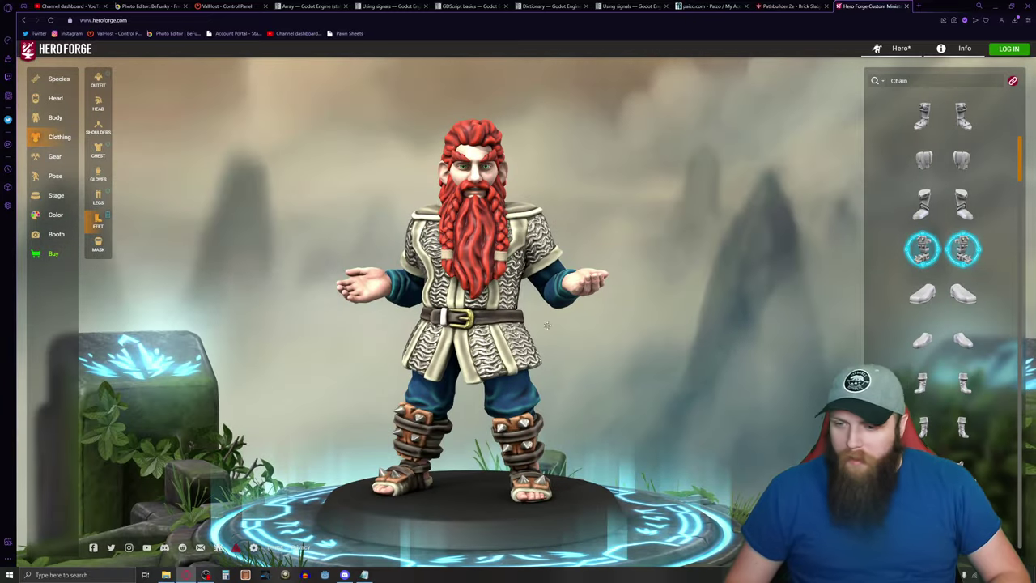
{"action": "scroll", "coordinate": [945, 401], "scroll_direction": "down", "scroll_amount": 2}
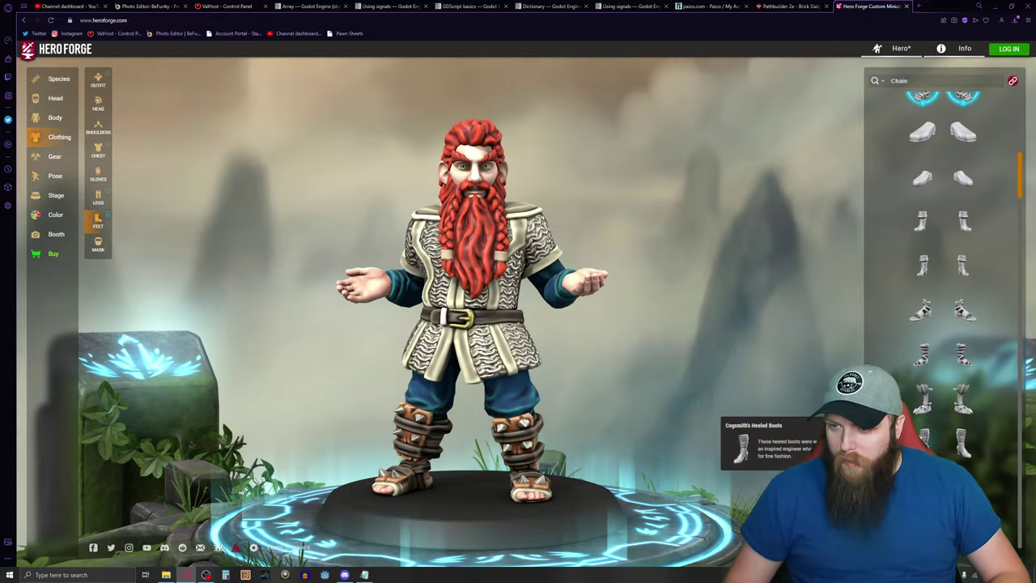
{"action": "left_click", "coordinate": [923, 435]}
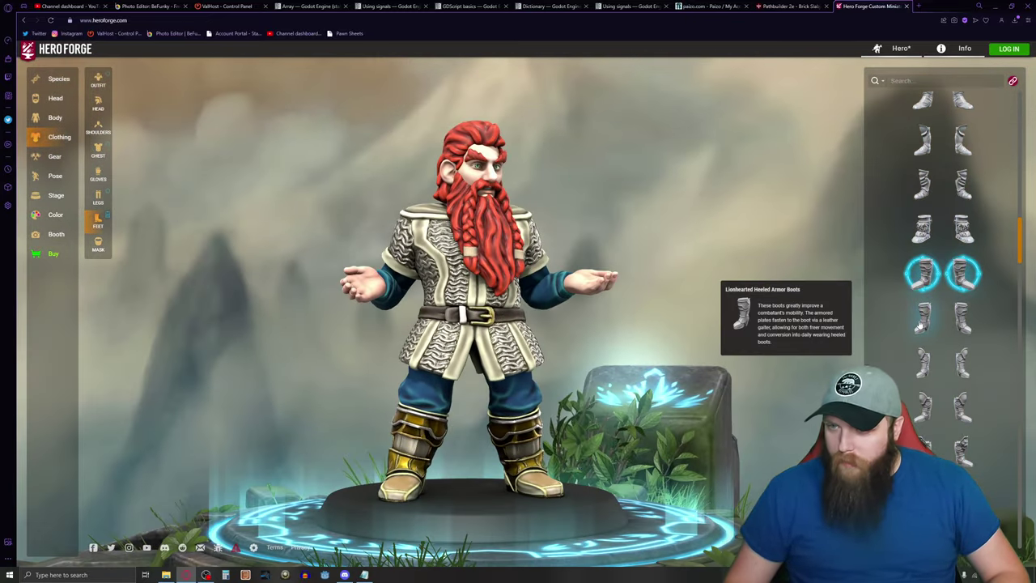
{"action": "scroll", "coordinate": [920, 325], "scroll_direction": "down", "scroll_amount": 2}
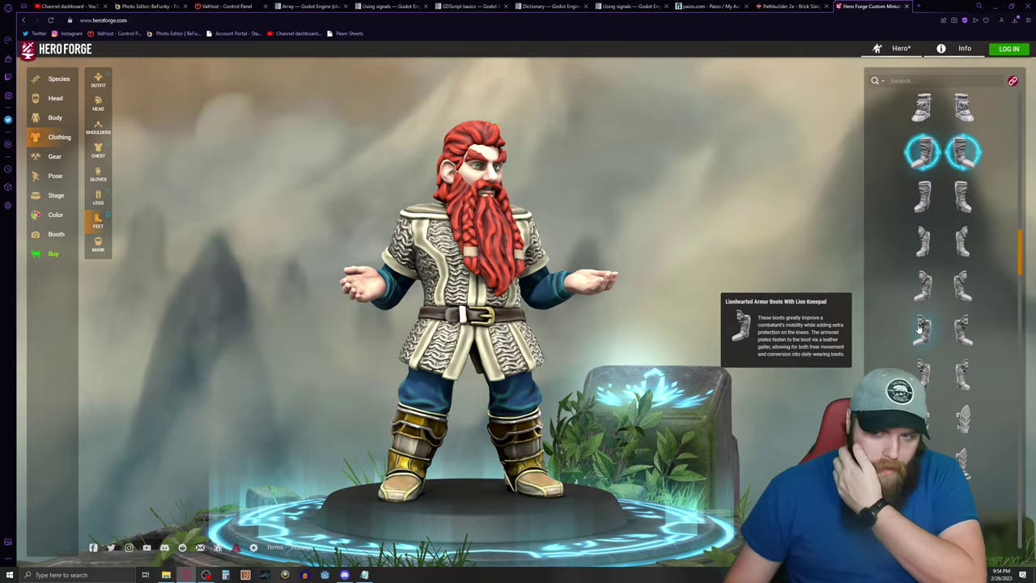
{"action": "left_click", "coordinate": [923, 344]}
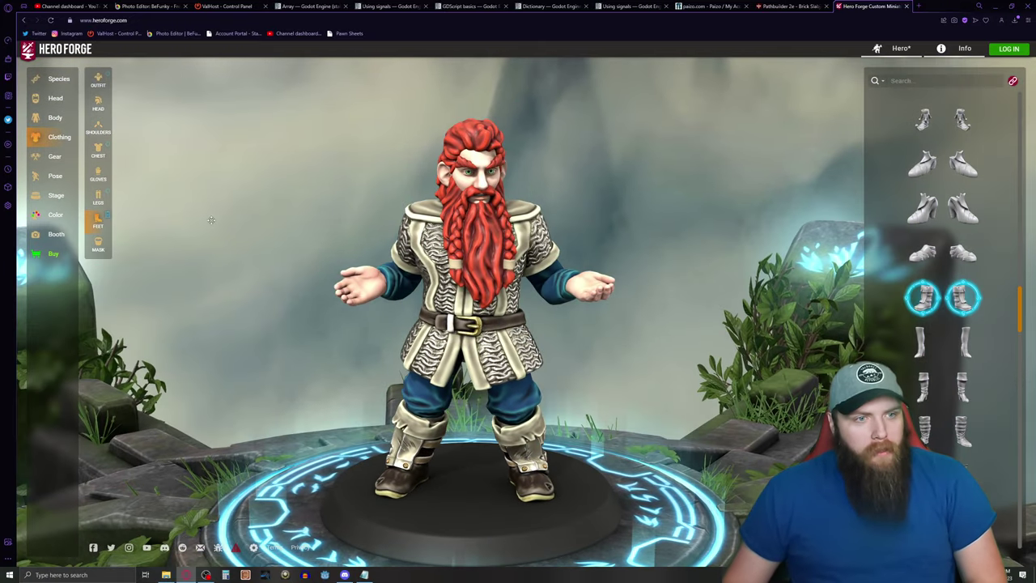
Step: Try the dented metal round shield, the broken wooden shield and the Flat Buckler Shield in the dwarf's left hand
{"action": "left_click", "coordinate": [48, 158]}
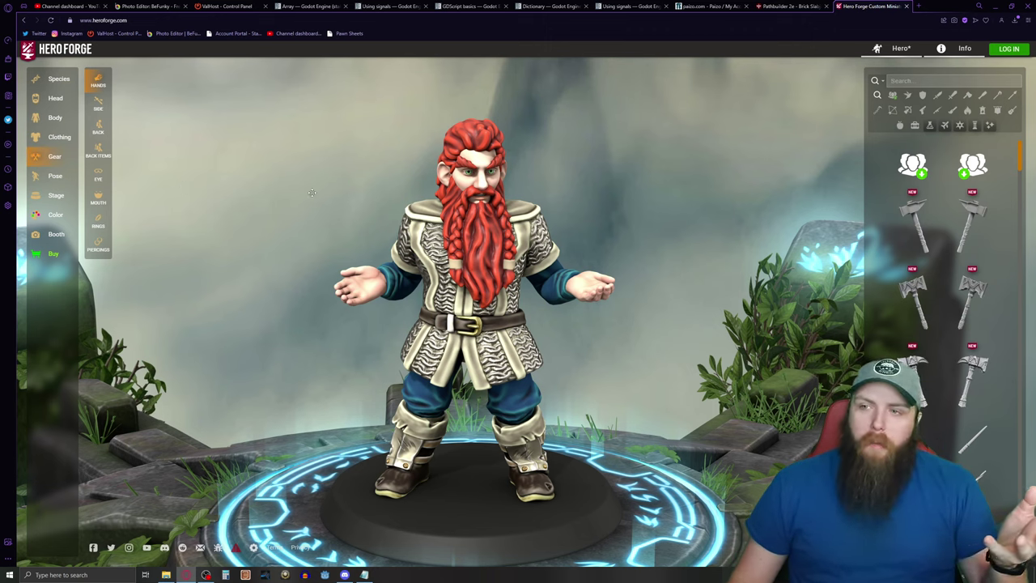
{"action": "left_click", "coordinate": [922, 94]}
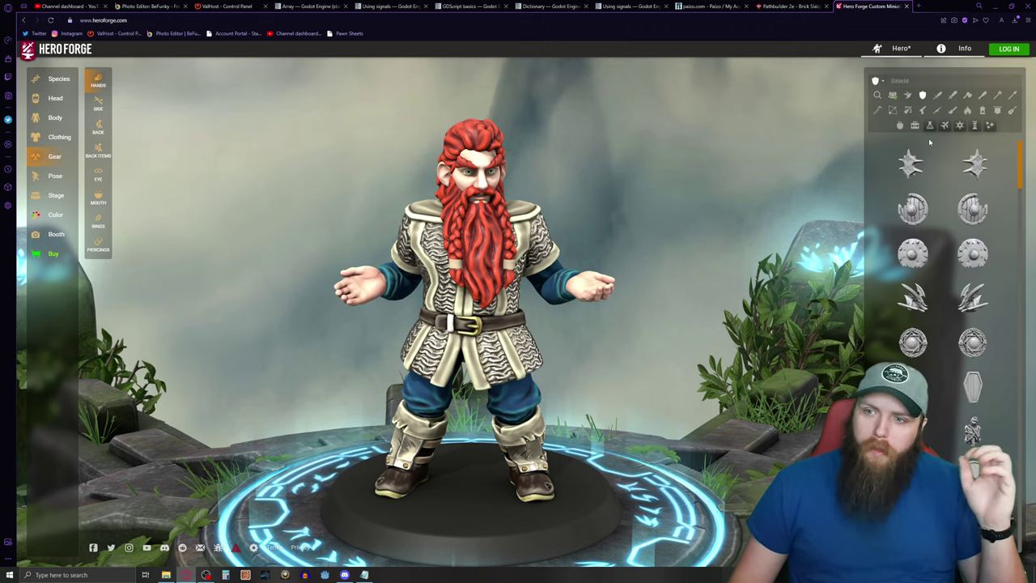
{"action": "mouse_move", "coordinate": [918, 254]}
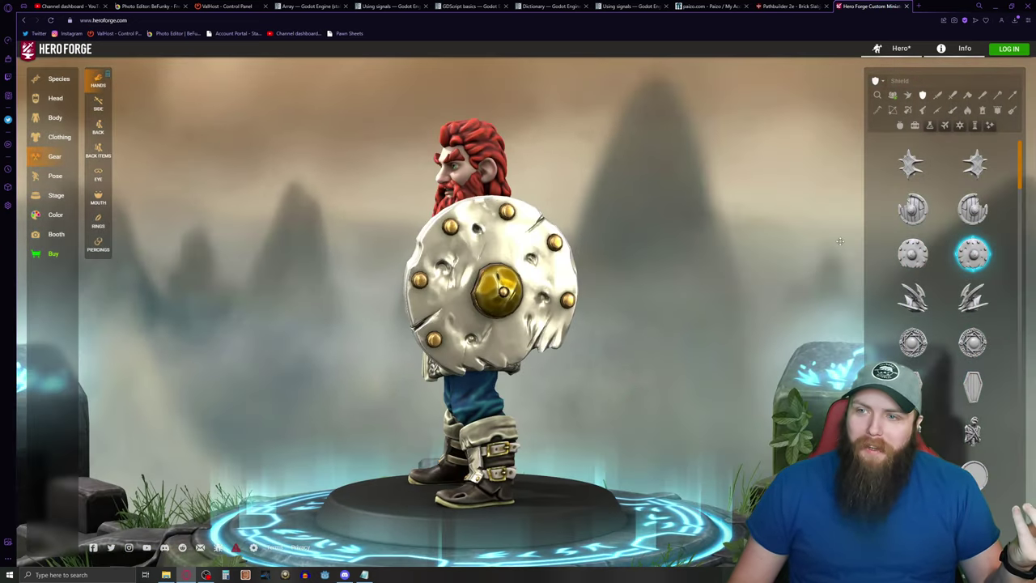
{"action": "left_click", "coordinate": [975, 209]}
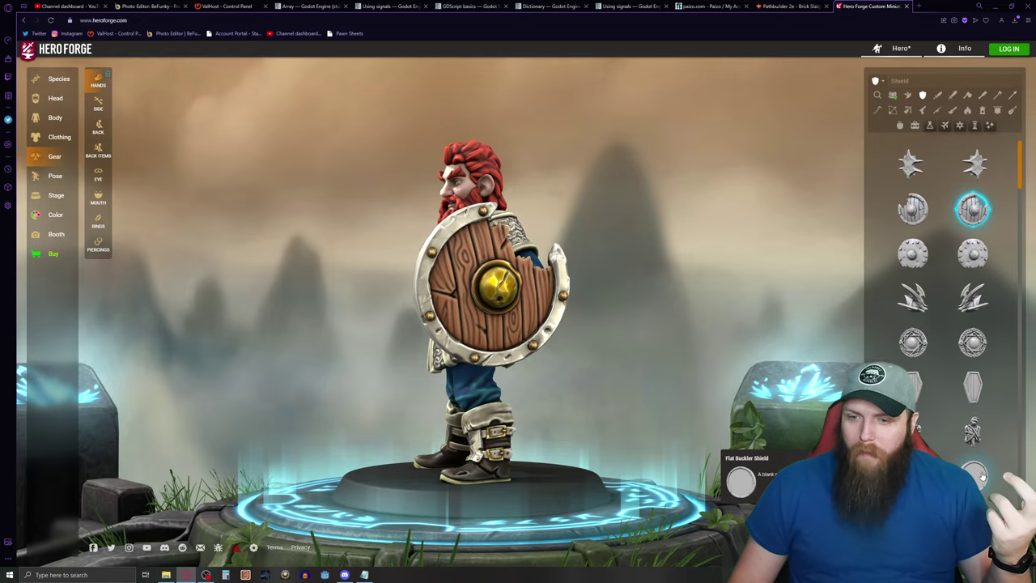
{"action": "left_click", "coordinate": [975, 476]}
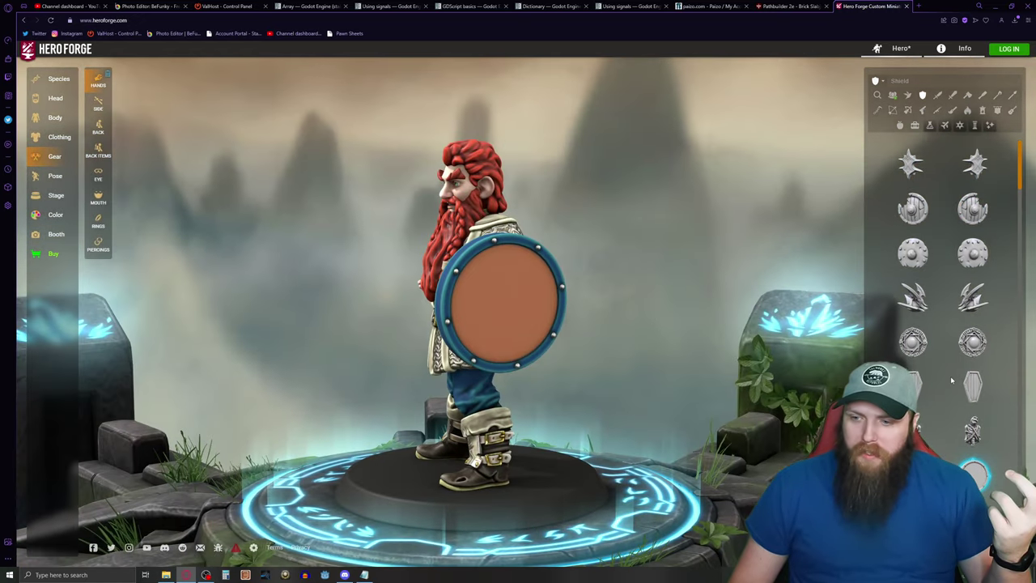
Step: Equip the dwarf's left hand with the round wooden shield with a metal rim and boss, after trying the Tower Shield
{"action": "scroll", "coordinate": [963, 379], "scroll_direction": "down", "scroll_amount": 3}
{"action": "scroll", "coordinate": [977, 376], "scroll_direction": "down", "scroll_amount": 5}
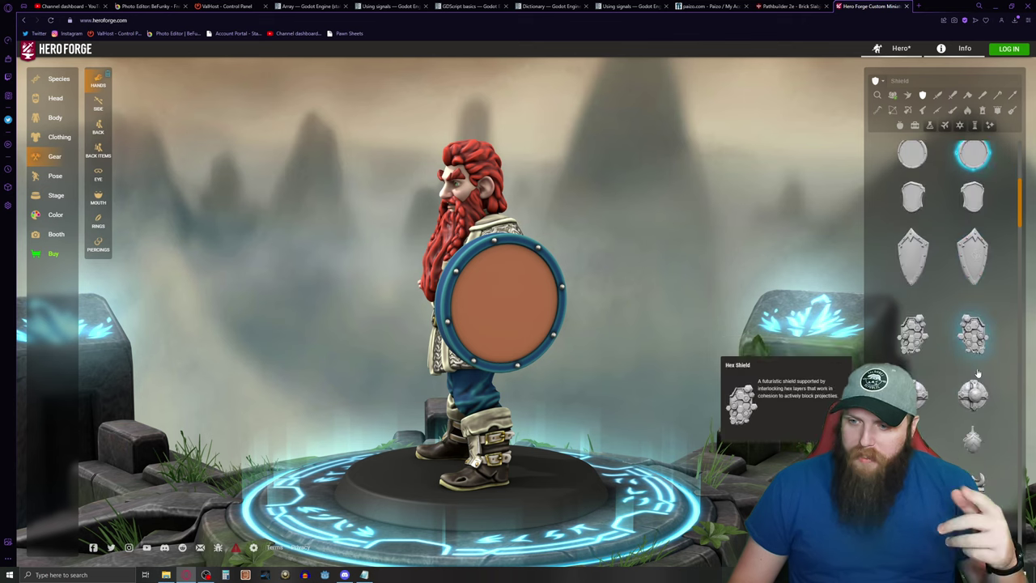
{"action": "scroll", "coordinate": [977, 369], "scroll_direction": "down", "scroll_amount": 5}
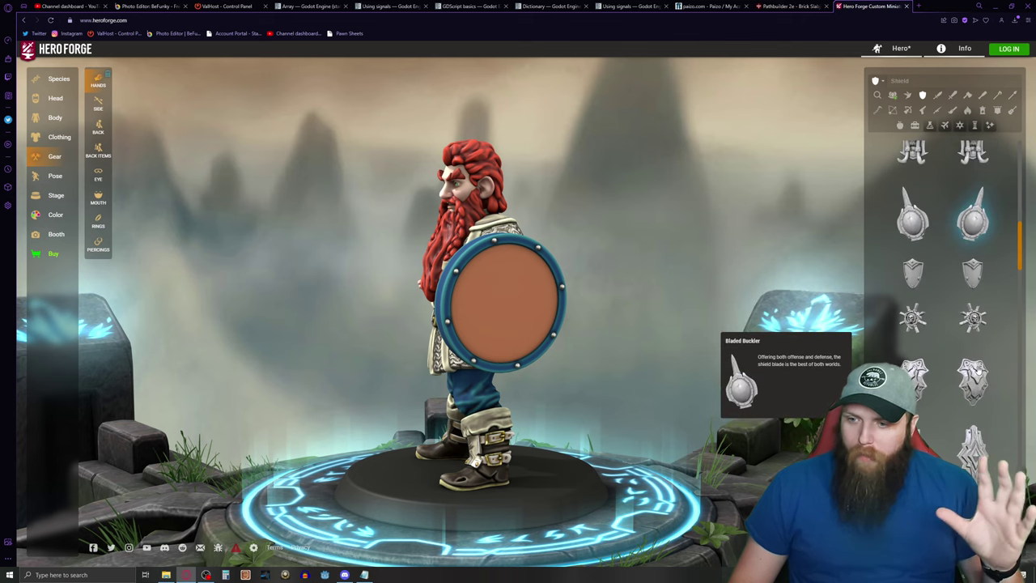
{"action": "scroll", "coordinate": [977, 369], "scroll_direction": "down", "scroll_amount": 2}
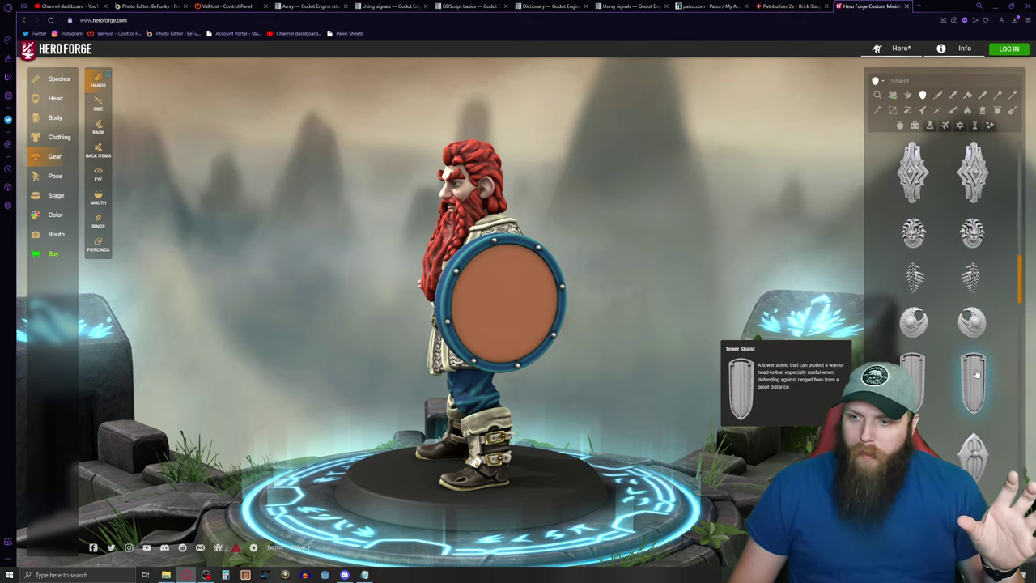
{"action": "left_click", "coordinate": [975, 378]}
{"action": "left_click_drag", "start_coordinate": [692, 295], "coordinate": [657, 320]}
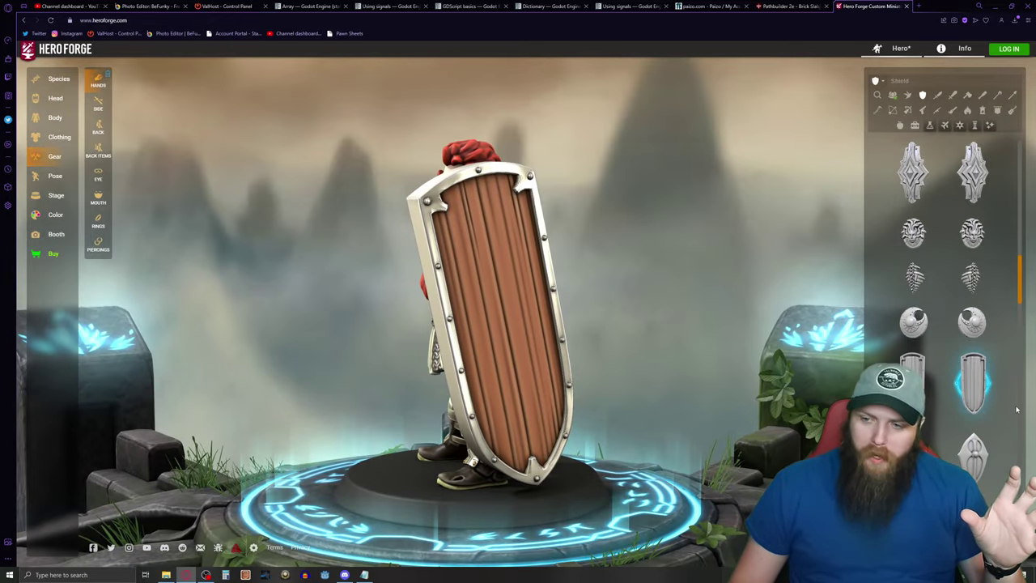
{"action": "scroll", "coordinate": [975, 344], "scroll_direction": "down", "scroll_amount": 2}
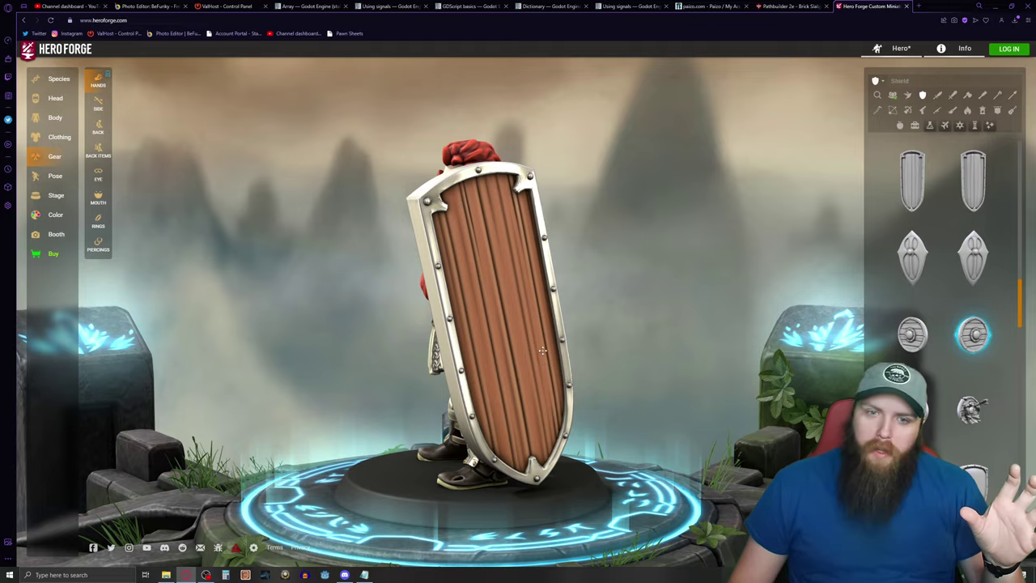
{"action": "left_click_drag", "start_coordinate": [542, 349], "coordinate": [737, 323]}
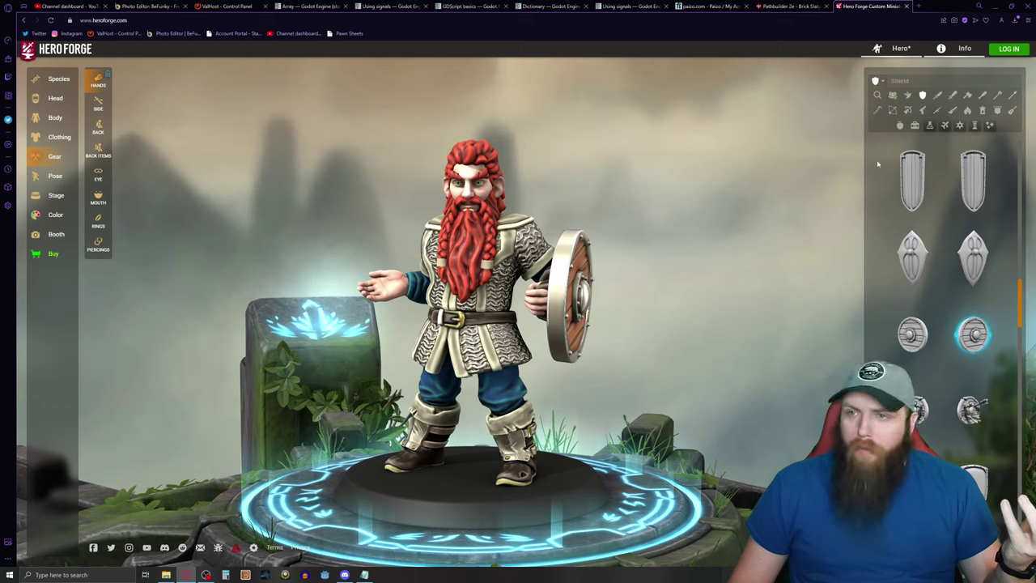
Step: Equip the dwarf's right hand with the single-bladed axe that has a wrapped wooden handle
{"action": "left_click", "coordinate": [968, 94]}
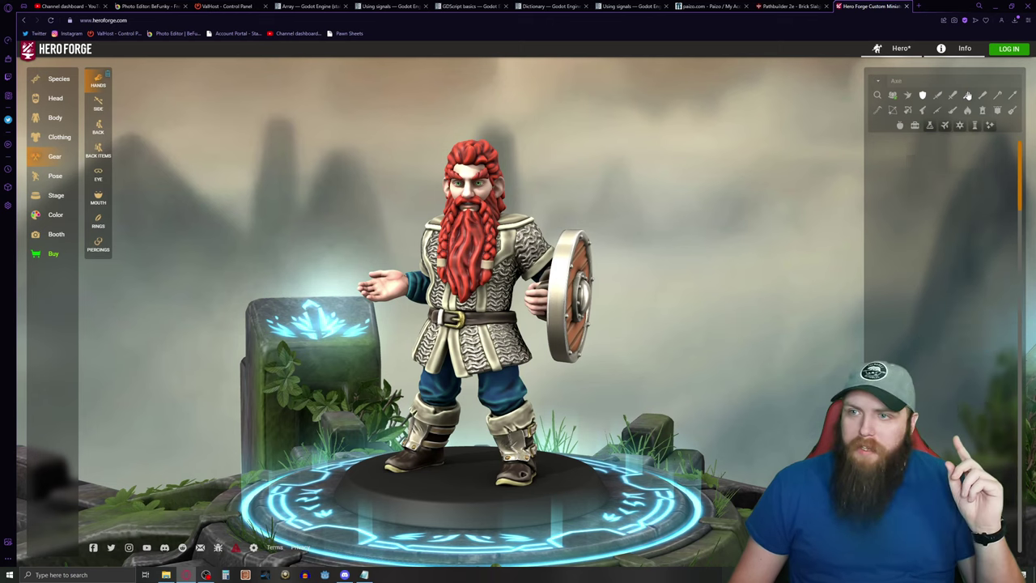
{"action": "scroll", "coordinate": [910, 263], "scroll_direction": "down", "scroll_amount": 2}
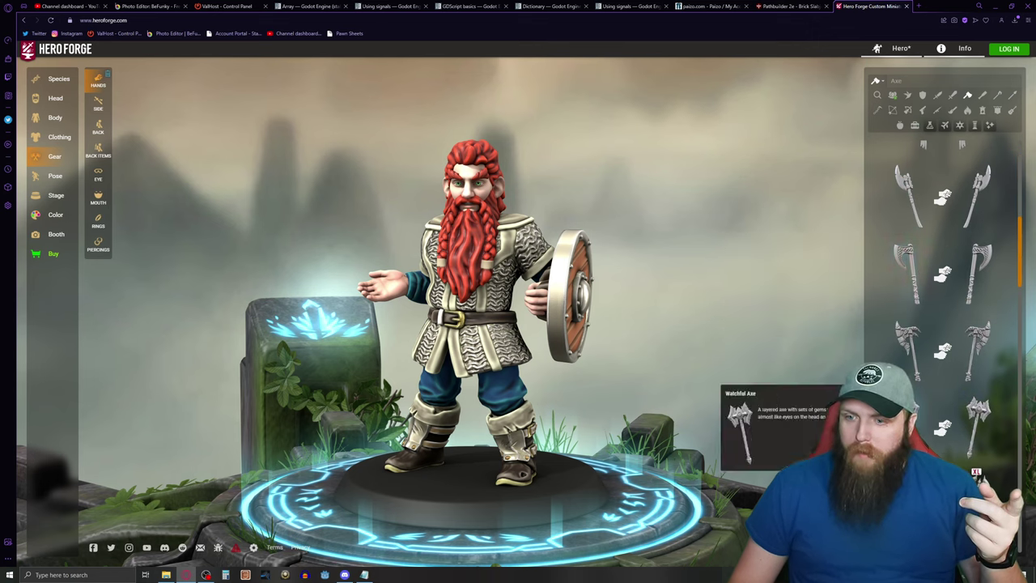
{"action": "scroll", "coordinate": [916, 405], "scroll_direction": "down", "scroll_amount": 3}
{"action": "scroll", "coordinate": [913, 372], "scroll_direction": "down", "scroll_amount": 2}
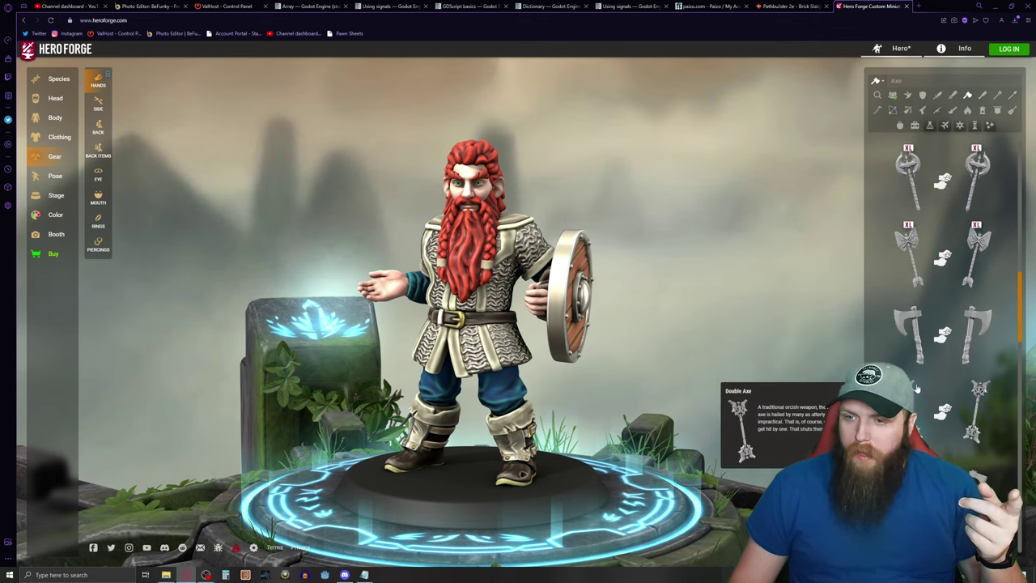
{"action": "left_click", "coordinate": [912, 339]}
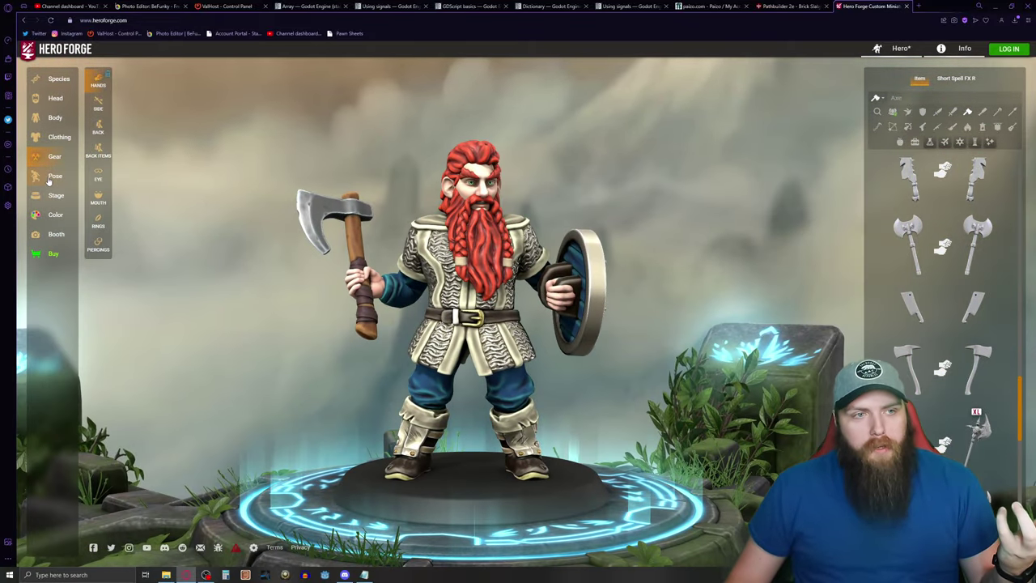
Step: Try the Pyramid Stud Pouch from the Miscellaneous side gear at the dwarf's right hip
{"action": "left_click", "coordinate": [98, 103]}
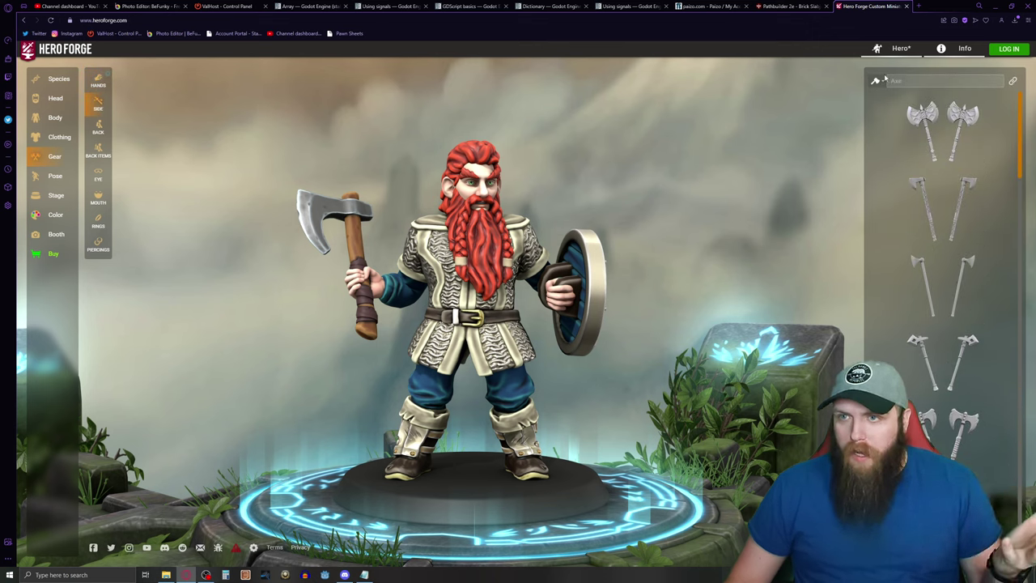
{"action": "left_click", "coordinate": [881, 81]}
{"action": "left_click", "coordinate": [938, 111]}
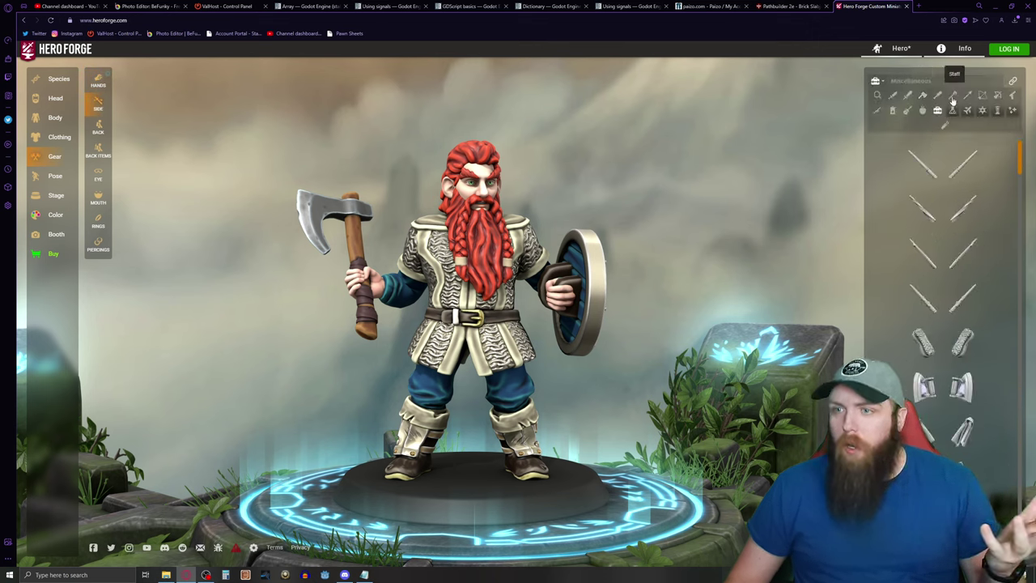
{"action": "scroll", "coordinate": [963, 207], "scroll_direction": "down", "scroll_amount": 3}
{"action": "scroll", "coordinate": [963, 205], "scroll_direction": "down", "scroll_amount": 5}
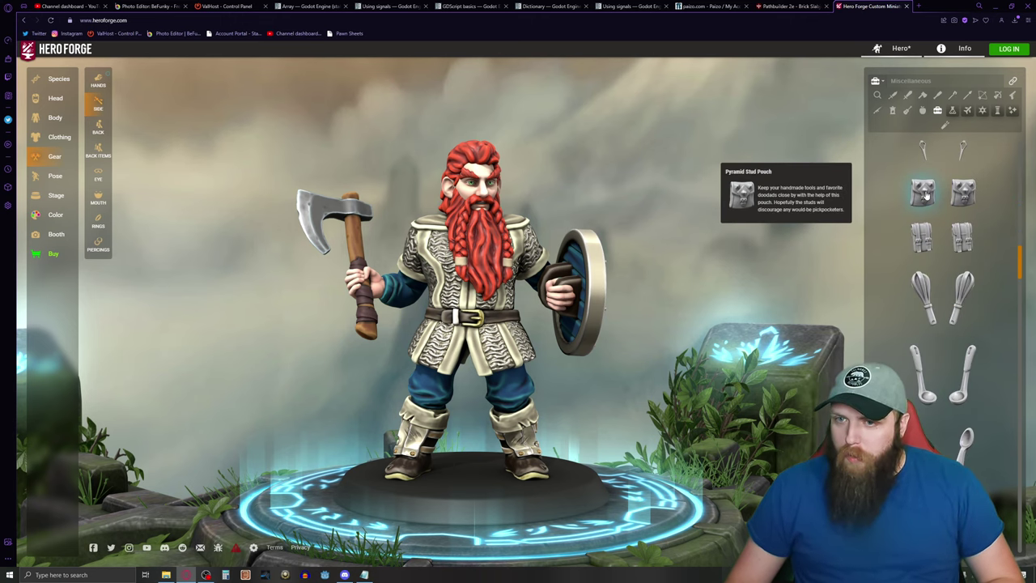
{"action": "left_click", "coordinate": [922, 197]}
{"action": "left_click_drag", "start_coordinate": [562, 261], "coordinate": [587, 267]}
Step: Hang the textured mug at the dwarf's right hip after trying the Leather Waterskin and the curved, horn-shaped waterskin there
{"action": "scroll", "coordinate": [921, 235], "scroll_direction": "down", "scroll_amount": 5}
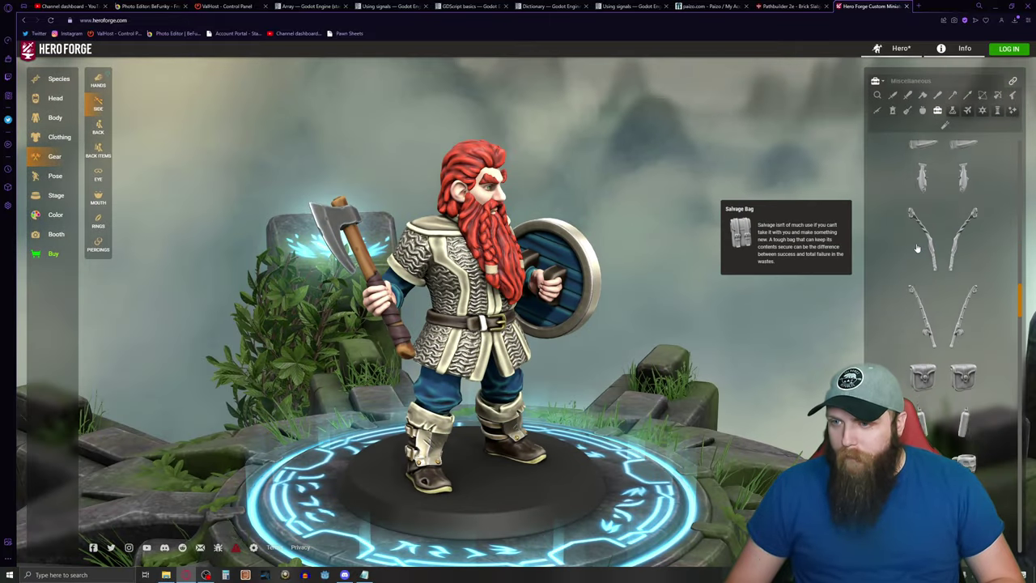
{"action": "scroll", "coordinate": [919, 243], "scroll_direction": "down", "scroll_amount": 2}
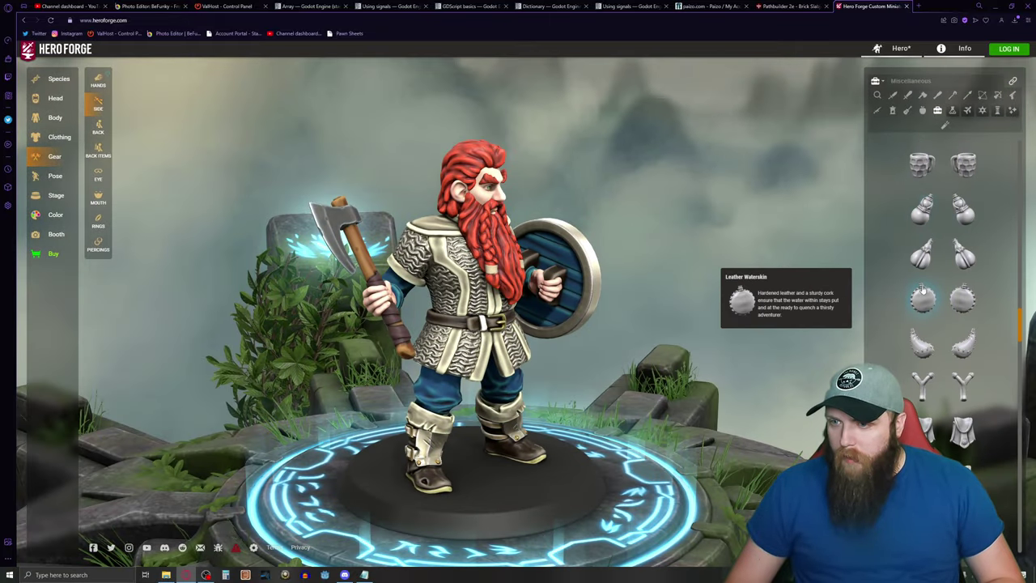
{"action": "left_click", "coordinate": [924, 300]}
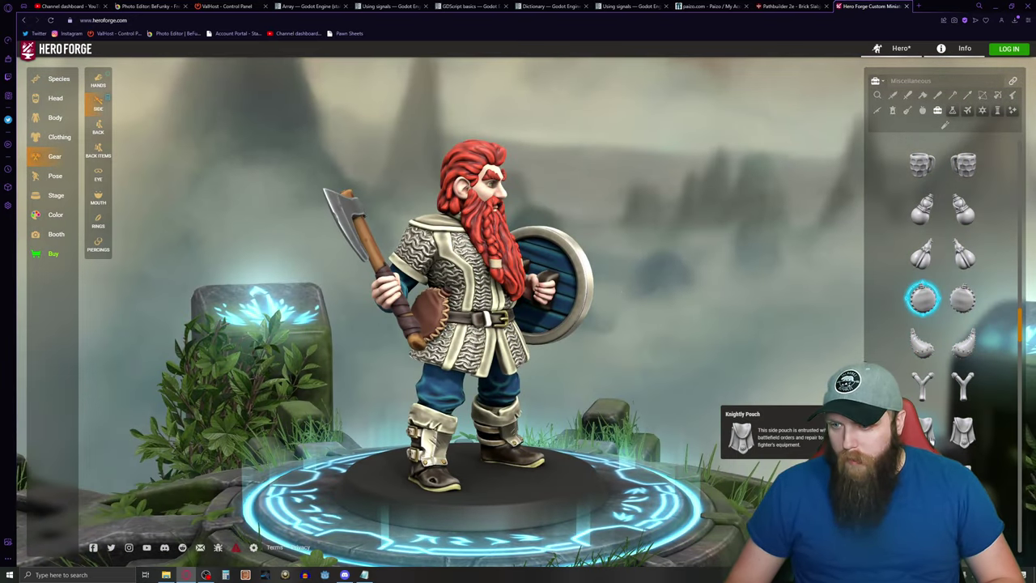
{"action": "left_click", "coordinate": [923, 344]}
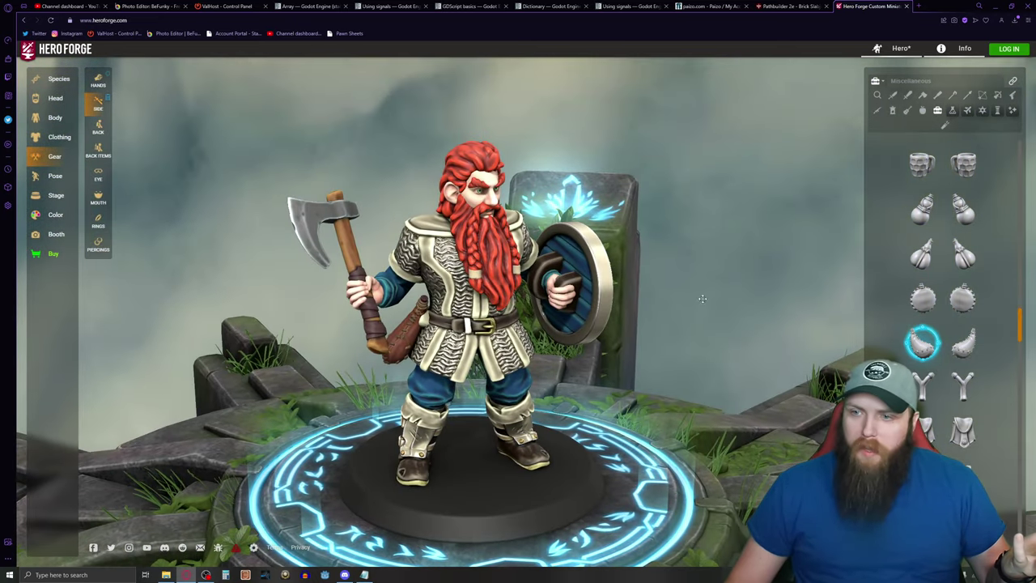
{"action": "scroll", "coordinate": [933, 244], "scroll_direction": "up", "scroll_amount": 1}
{"action": "left_click", "coordinate": [919, 209]}
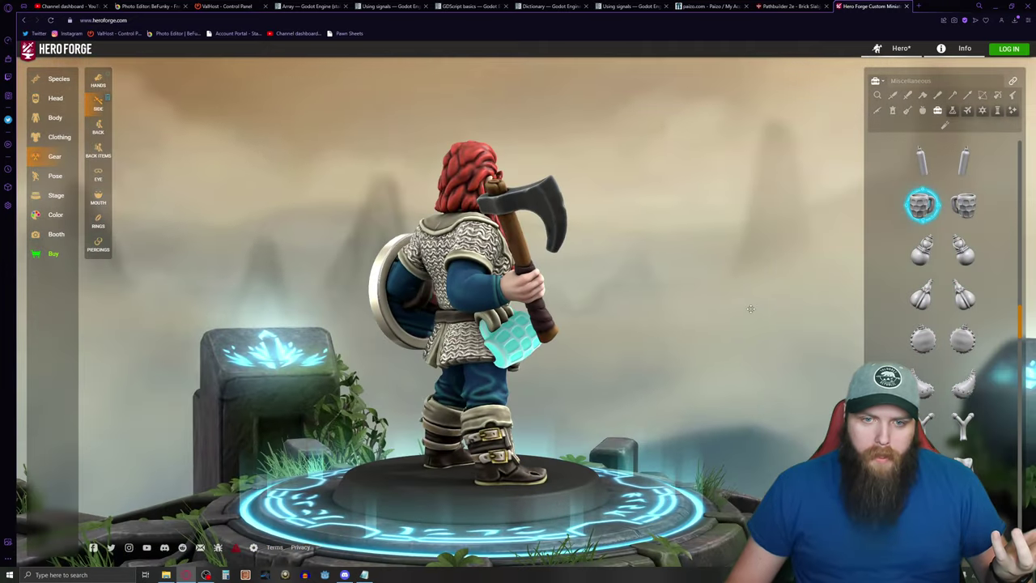
Step: Replace the mug at the dwarf's right hip with a sheathed knife from the Shortblade side gear and inspect its fit
{"action": "scroll", "coordinate": [907, 289], "scroll_direction": "down", "scroll_amount": 4}
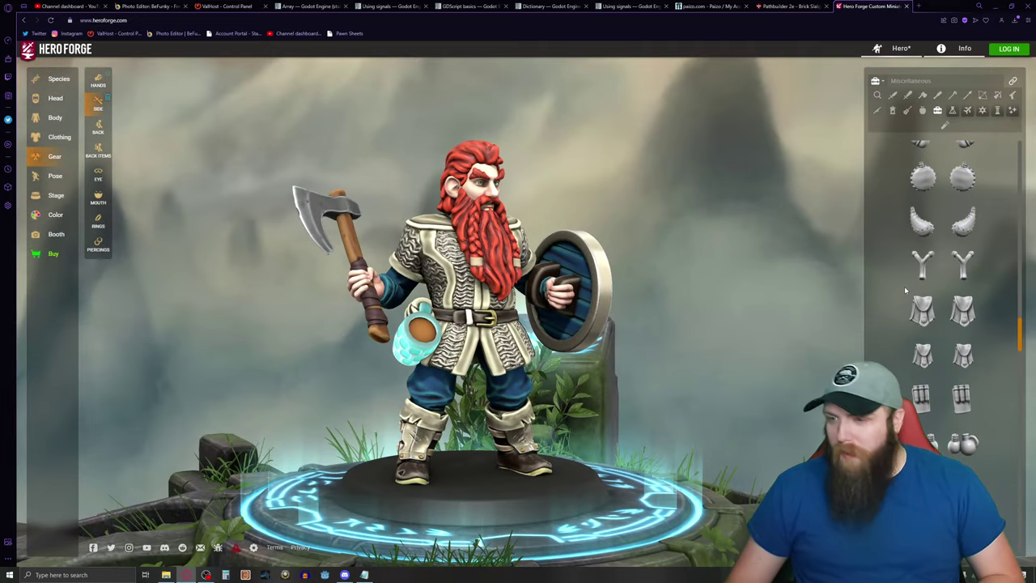
{"action": "scroll", "coordinate": [907, 290], "scroll_direction": "down", "scroll_amount": 6}
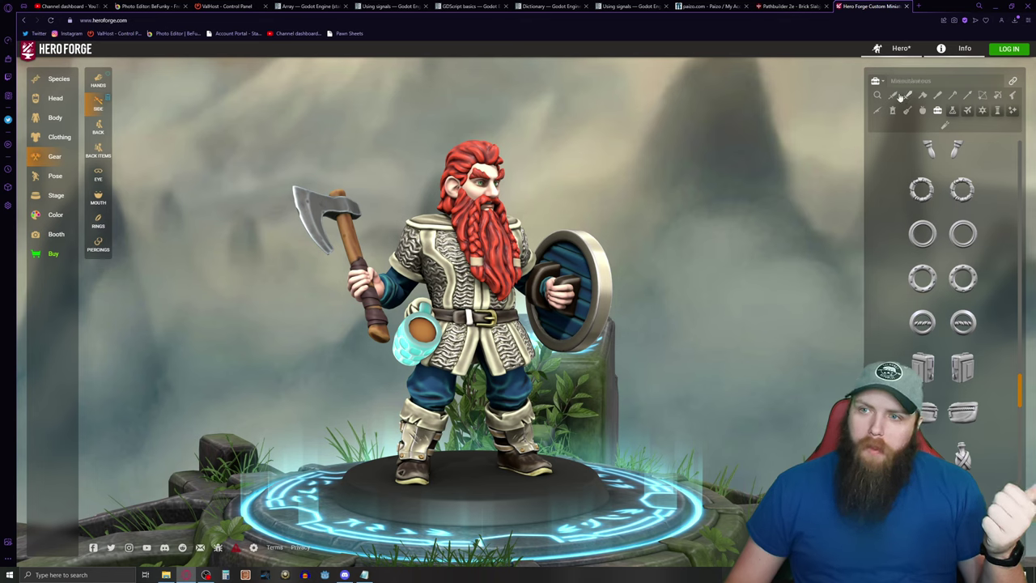
{"action": "left_click", "coordinate": [904, 96]}
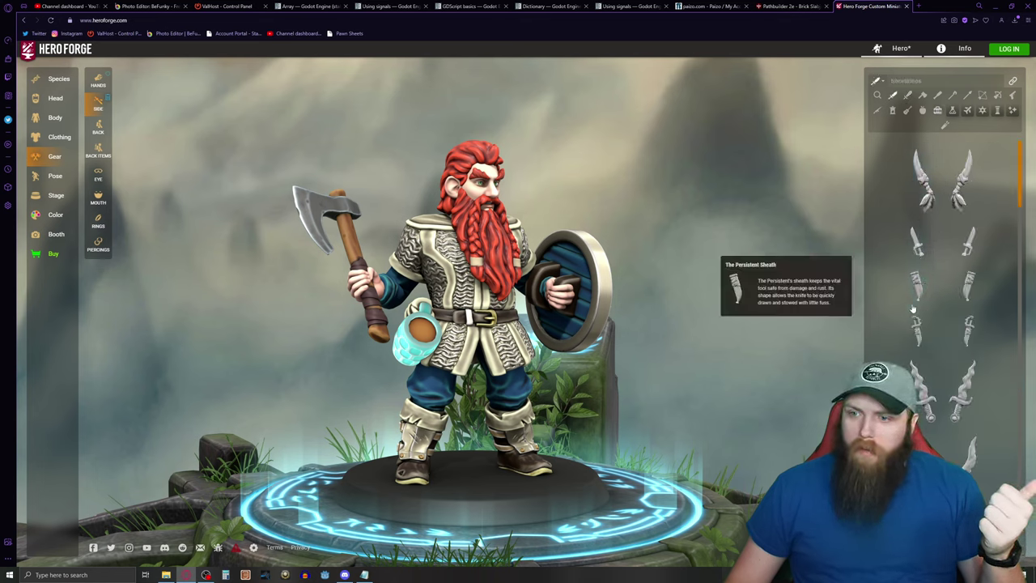
{"action": "scroll", "coordinate": [919, 323], "scroll_direction": "down", "scroll_amount": 5}
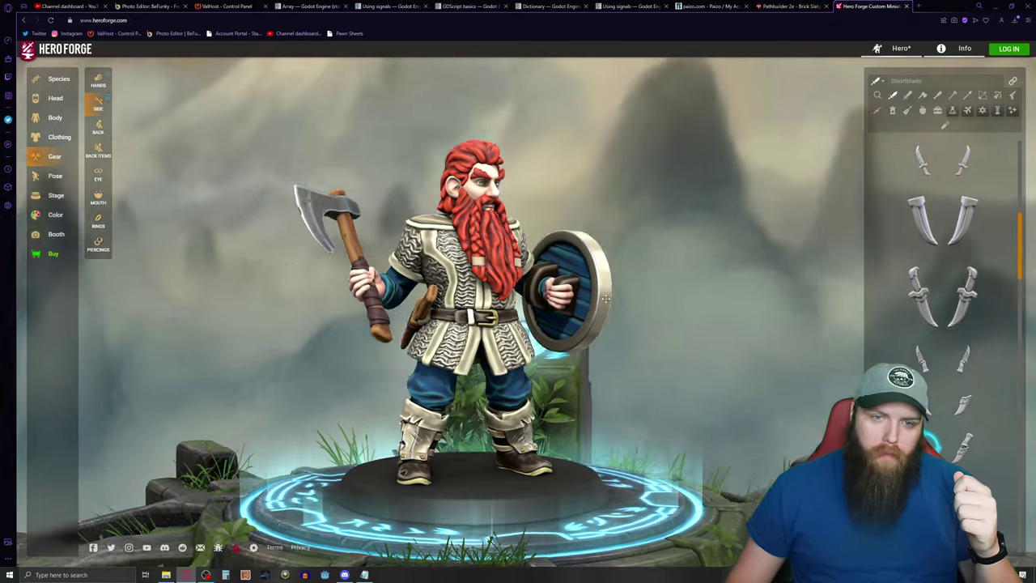
{"action": "mouse_move", "coordinate": [615, 295]}
{"action": "left_mouse_down"}
{"action": "mouse_move", "coordinate": [809, 290]}
{"action": "mouse_move", "coordinate": [625, 301]}
{"action": "left_mouse_up"}
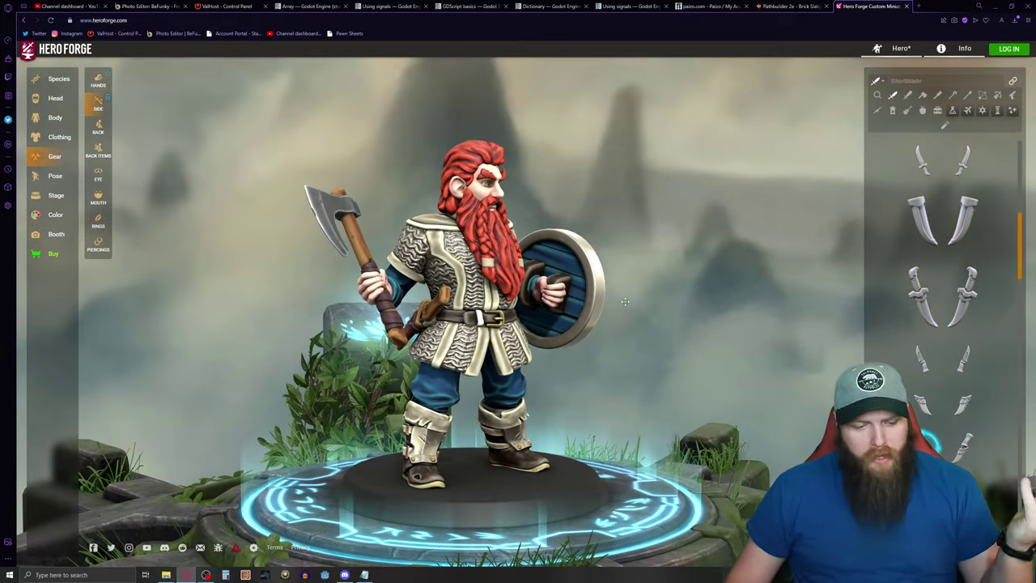
{"action": "left_click_drag", "start_coordinate": [625, 302], "coordinate": [593, 284]}
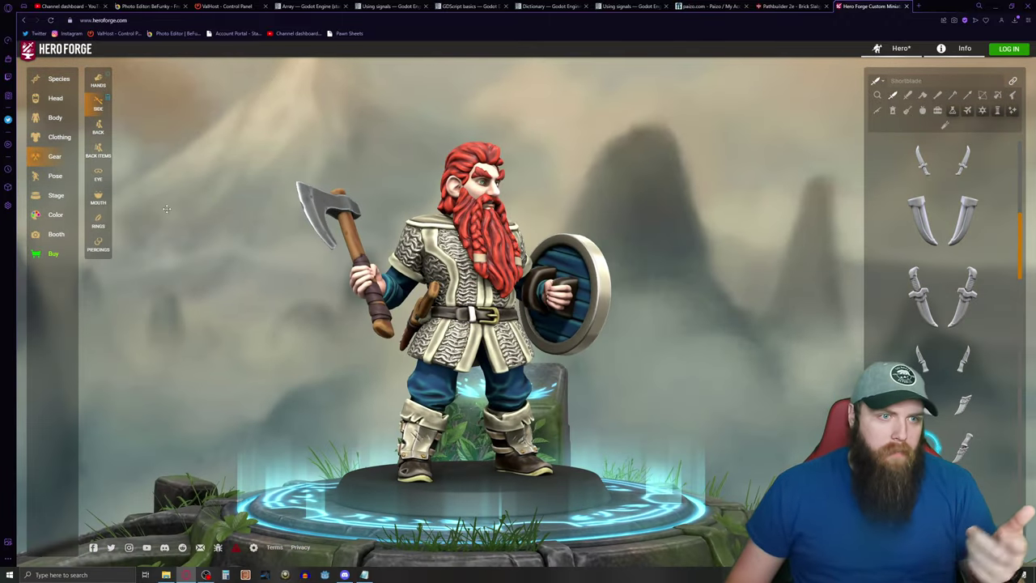
Step: Equip the dwarf's back with the buckled backpack that has a bedroll strapped on top
{"action": "left_click", "coordinate": [98, 131]}
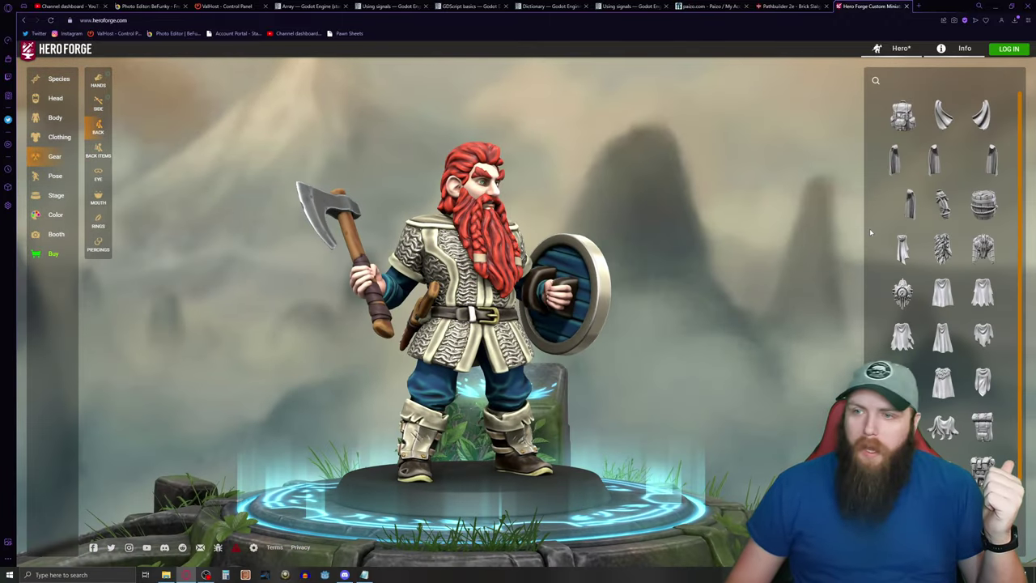
{"action": "scroll", "coordinate": [915, 193], "scroll_direction": "down", "scroll_amount": 1}
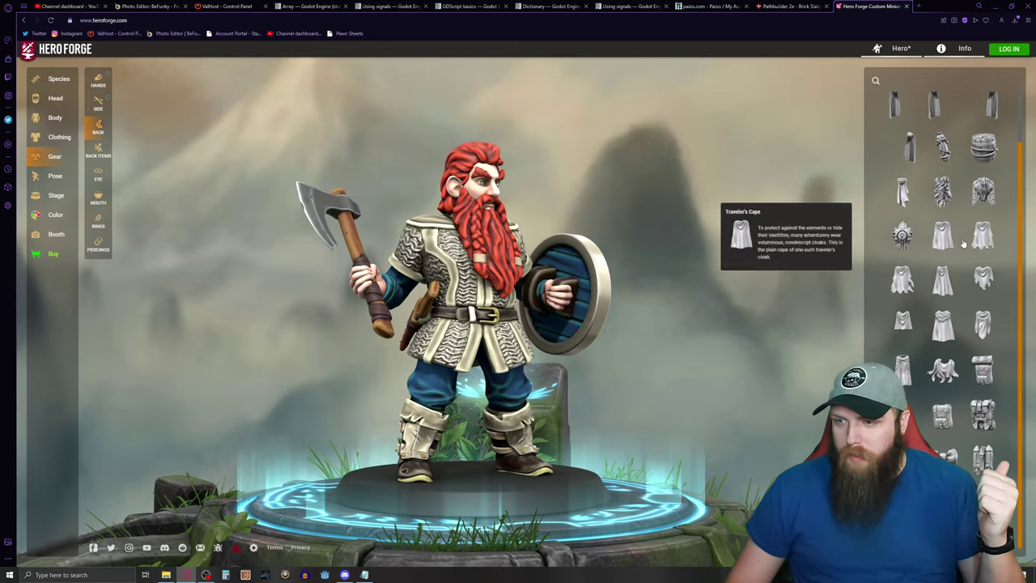
{"action": "left_click", "coordinate": [983, 374]}
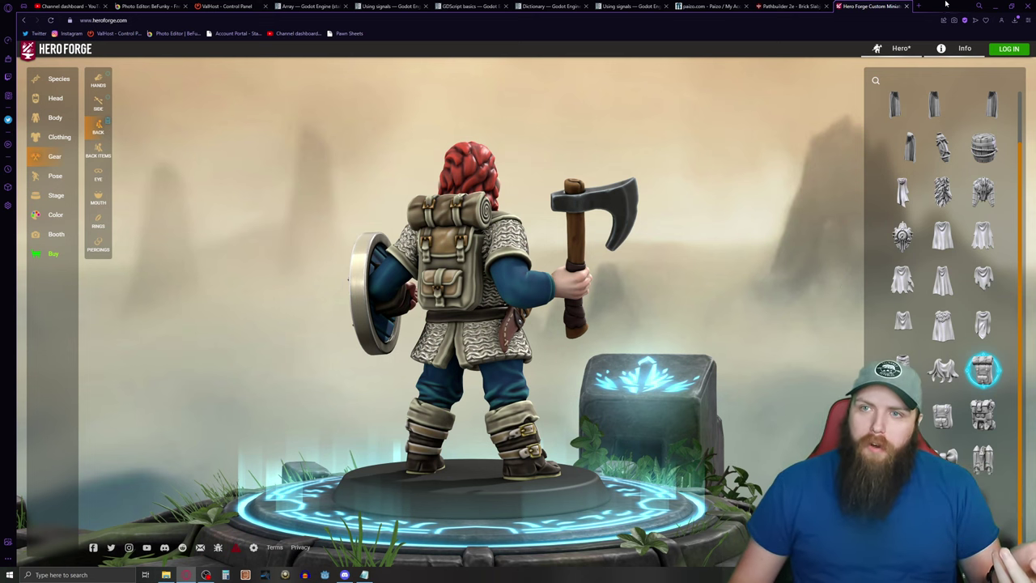
Step: Check the cleric's gear inventory in Pathbuilder 2e, then return to Hero Forge and view the miniature from the front
{"action": "left_click", "coordinate": [781, 6]}
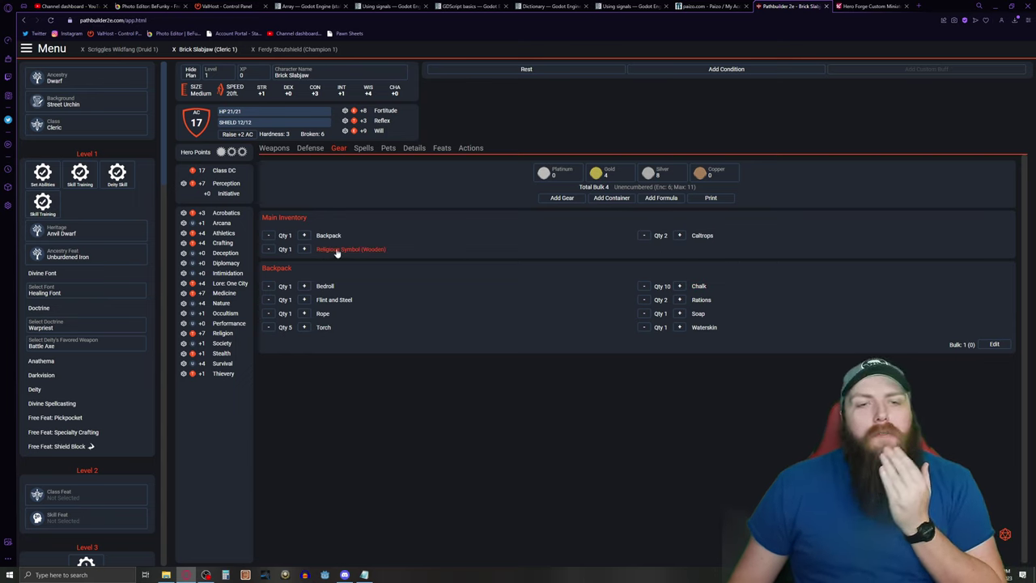
{"action": "left_click", "coordinate": [858, 6]}
{"action": "left_click_drag", "start_coordinate": [622, 225], "coordinate": [214, 247]}
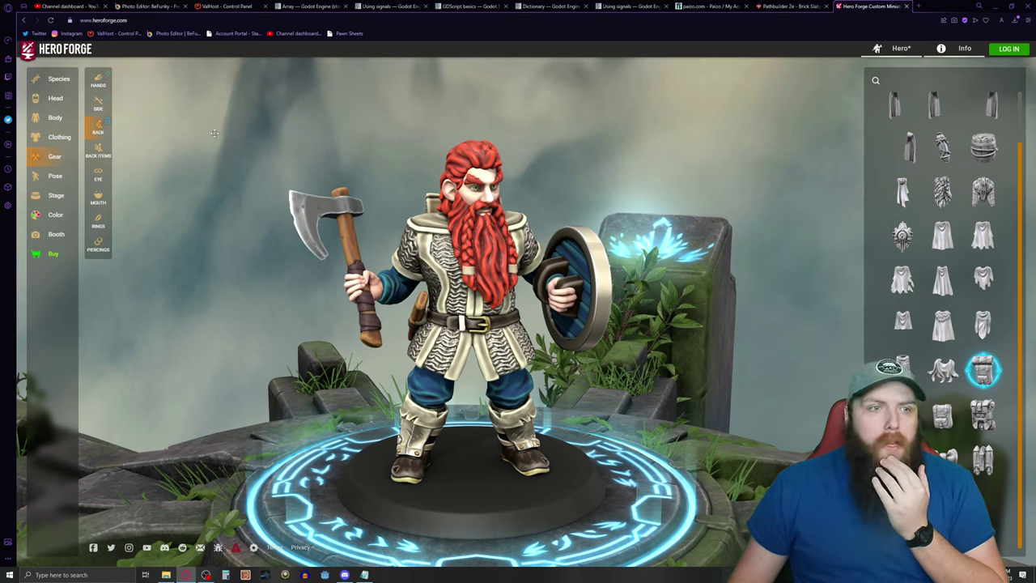
Step: Try the Split Firewood and the rectangular block from the Miscellaneous side gear at the dwarf's left hip
{"action": "left_click", "coordinate": [98, 106]}
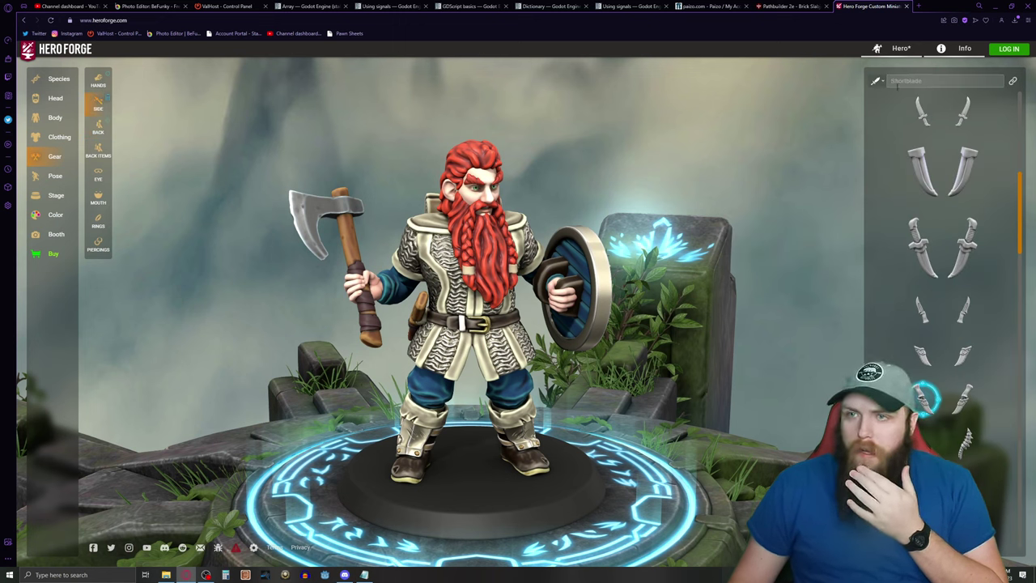
{"action": "left_click", "coordinate": [879, 82]}
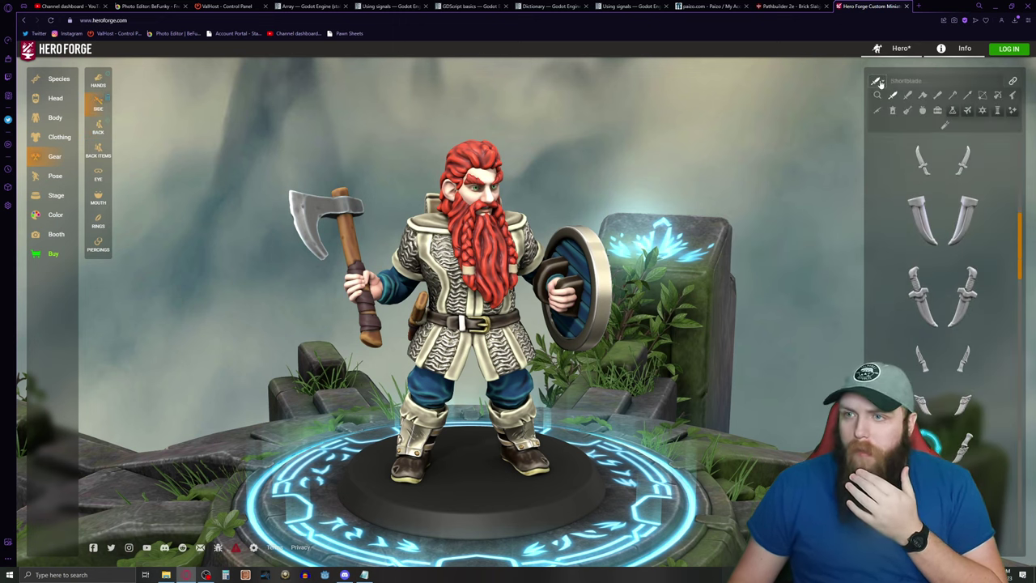
{"action": "left_click", "coordinate": [938, 111]}
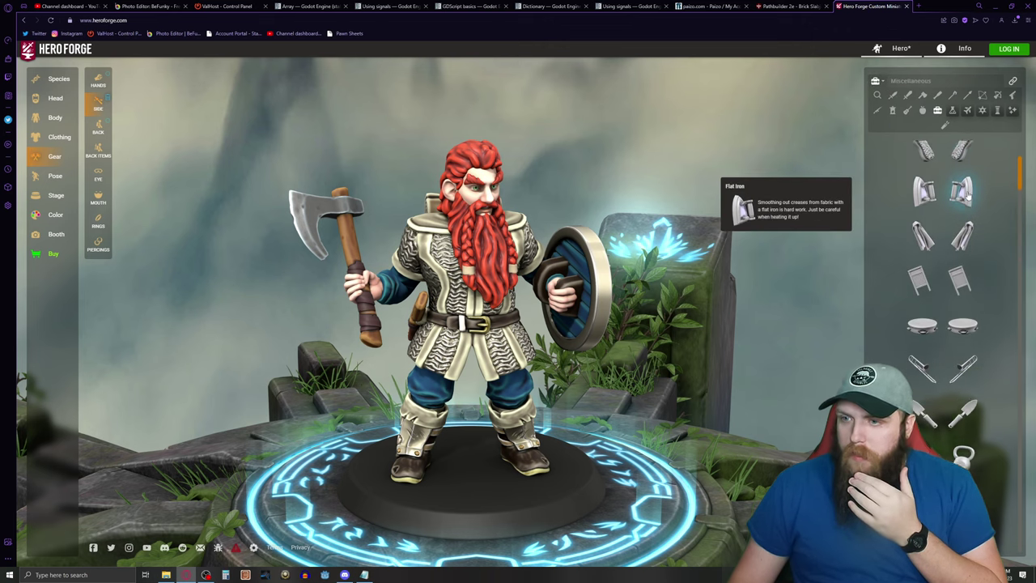
{"action": "scroll", "coordinate": [968, 195], "scroll_direction": "down", "scroll_amount": 2}
{"action": "scroll", "coordinate": [967, 193], "scroll_direction": "down", "scroll_amount": 5}
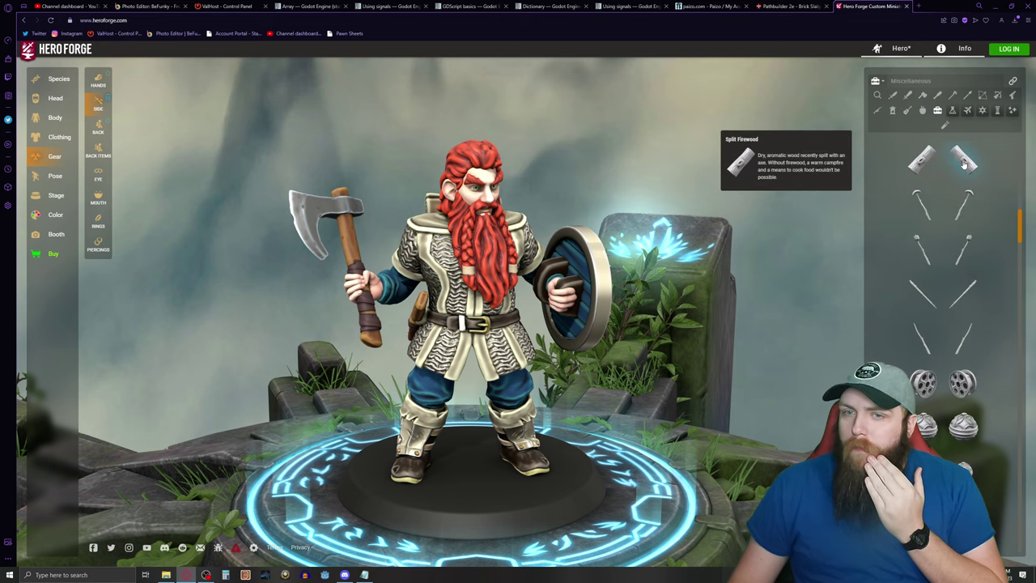
{"action": "left_click", "coordinate": [964, 162]}
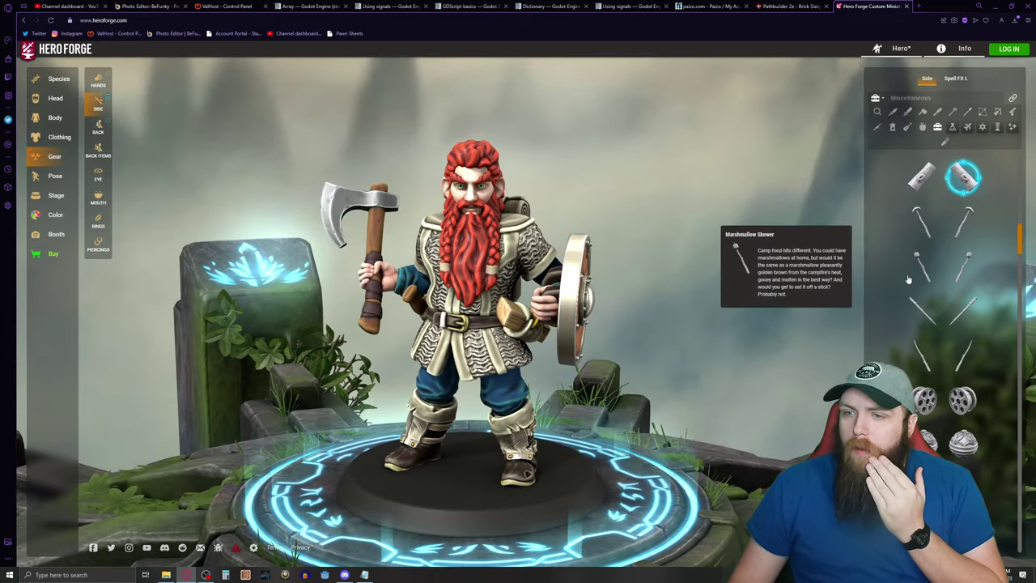
{"action": "scroll", "coordinate": [994, 267], "scroll_direction": "down", "scroll_amount": 3}
{"action": "scroll", "coordinate": [989, 265], "scroll_direction": "down", "scroll_amount": 3}
{"action": "left_click", "coordinate": [963, 259]}
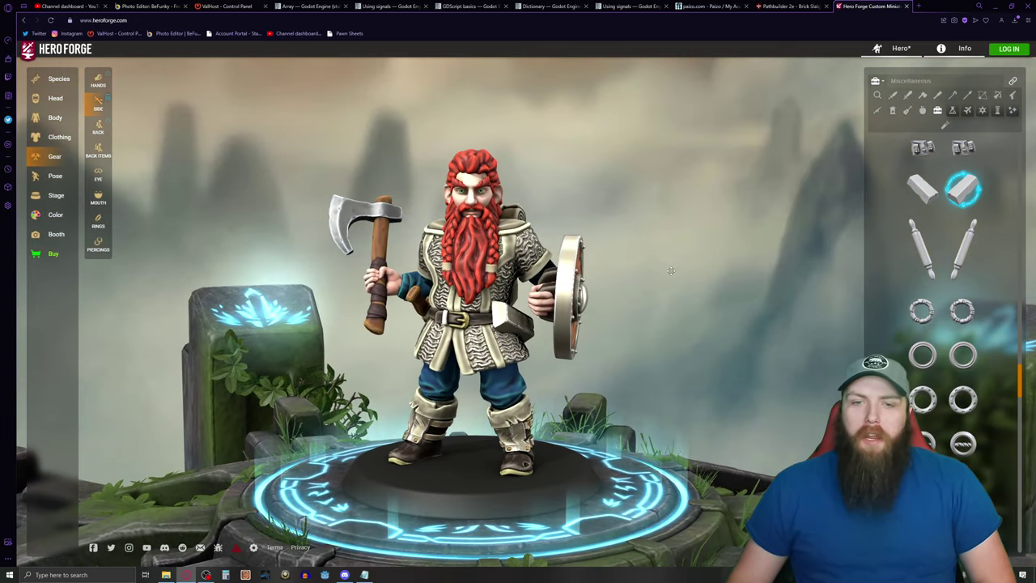
Step: Try the large round wheel-shaped item and the multicoloured puzzle cube from the Miscellaneous side gear at the dwarf's left hip
{"action": "scroll", "coordinate": [964, 289], "scroll_direction": "down", "scroll_amount": 3}
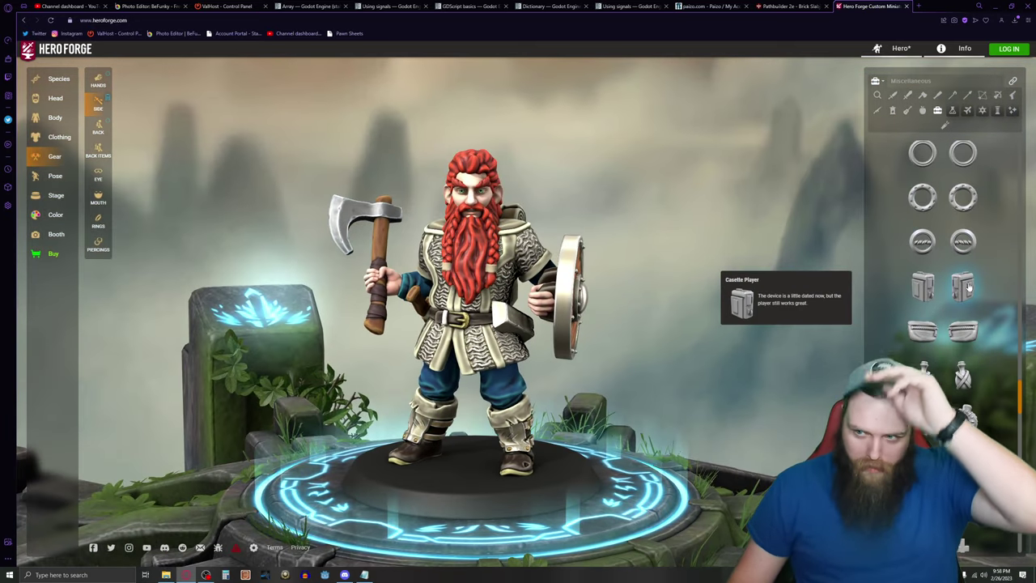
{"action": "left_click", "coordinate": [963, 242]}
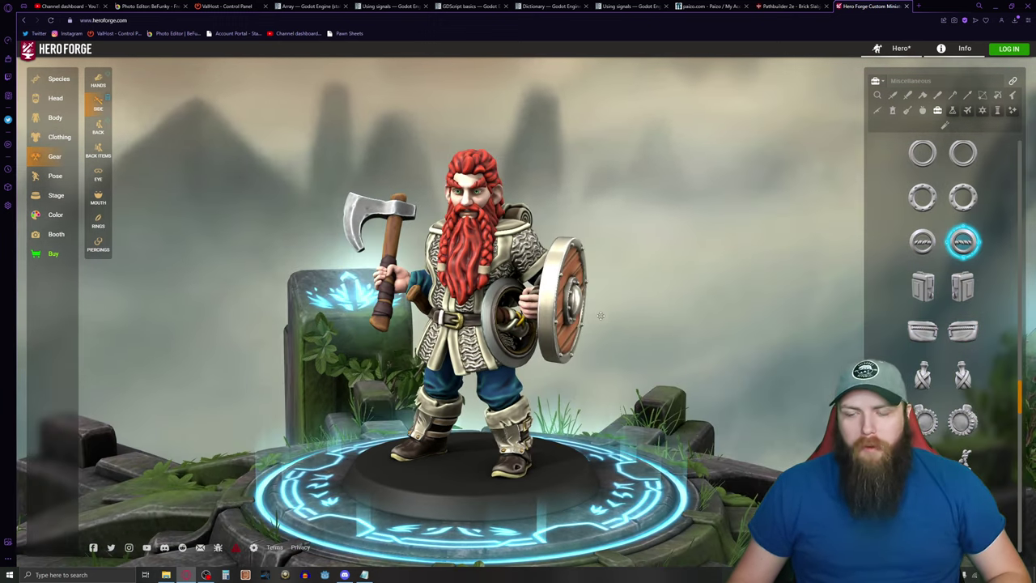
{"action": "scroll", "coordinate": [969, 320], "scroll_direction": "down", "scroll_amount": 2}
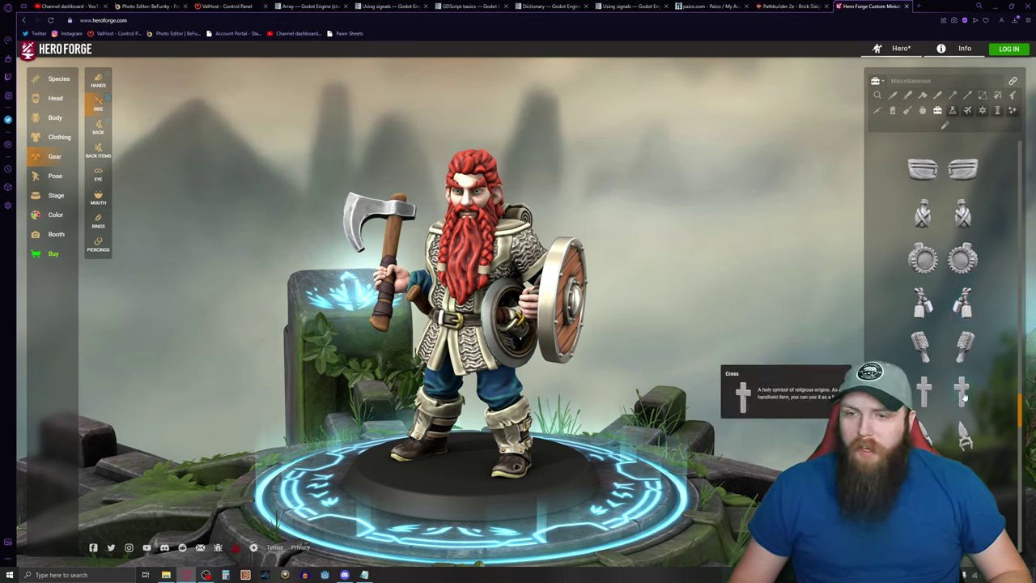
{"action": "scroll", "coordinate": [964, 395], "scroll_direction": "down", "scroll_amount": 5}
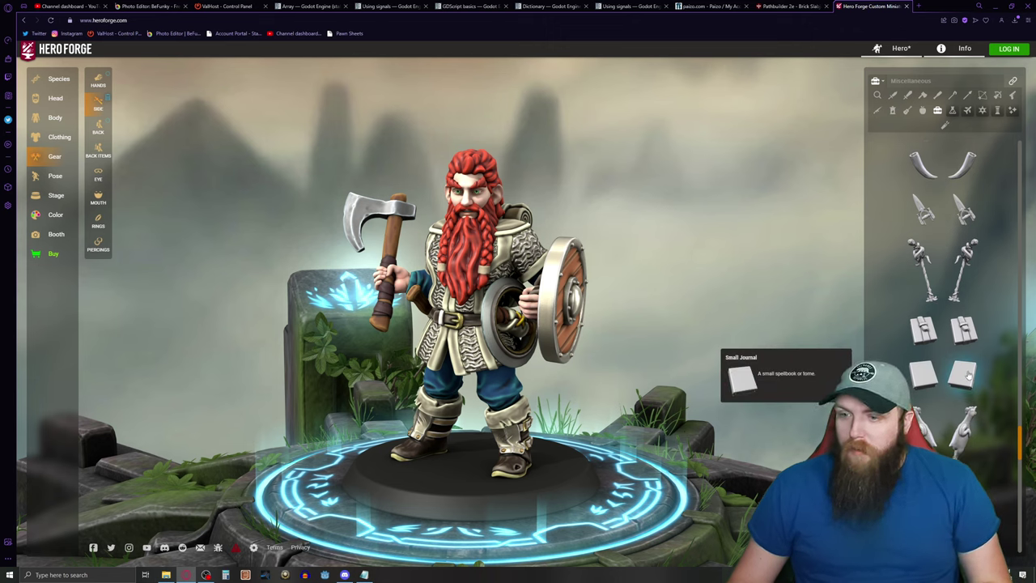
{"action": "scroll", "coordinate": [968, 374], "scroll_direction": "up", "scroll_amount": 10}
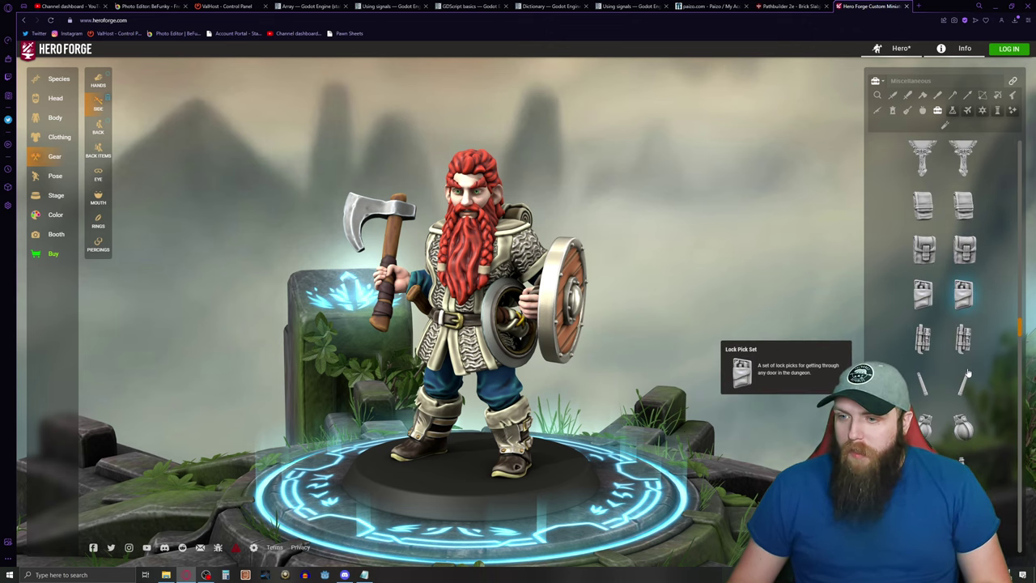
{"action": "scroll", "coordinate": [964, 388], "scroll_direction": "down", "scroll_amount": 5}
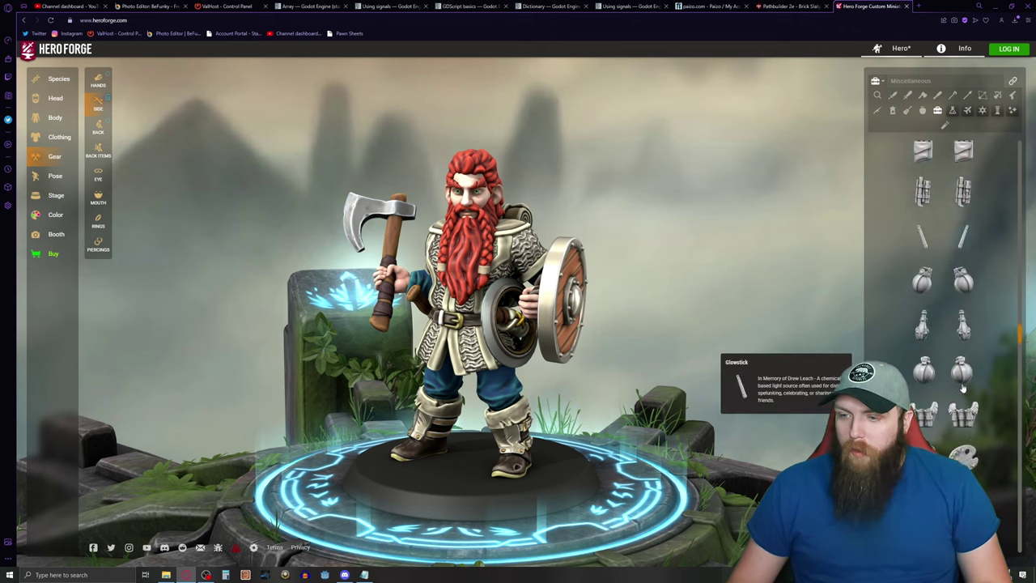
{"action": "left_click", "coordinate": [963, 384]}
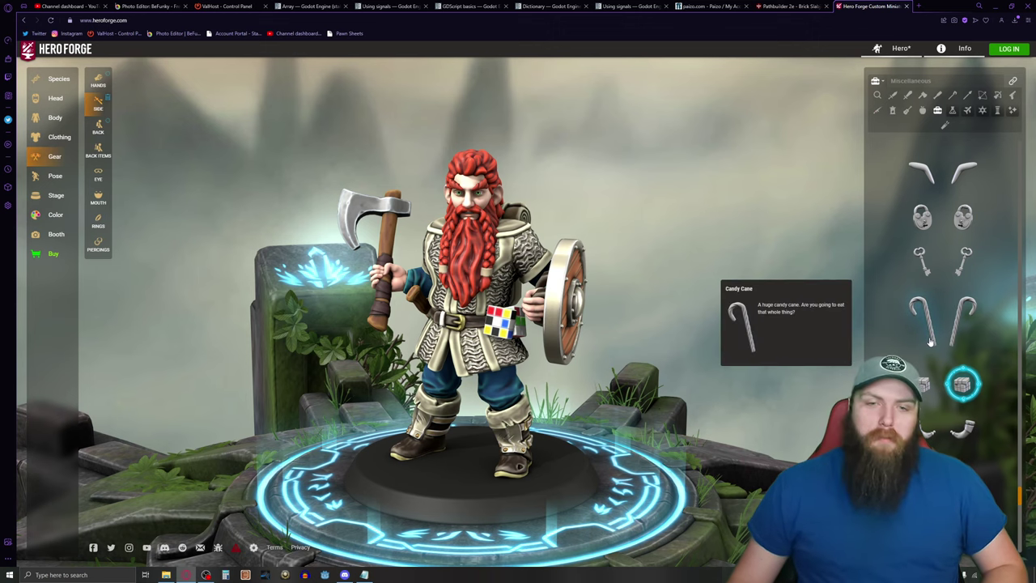
Step: Try the curved horn from the Miscellaneous side gear at the dwarf's left hip and consider the Coil of Rope
{"action": "scroll", "coordinate": [931, 342], "scroll_direction": "down", "scroll_amount": 3}
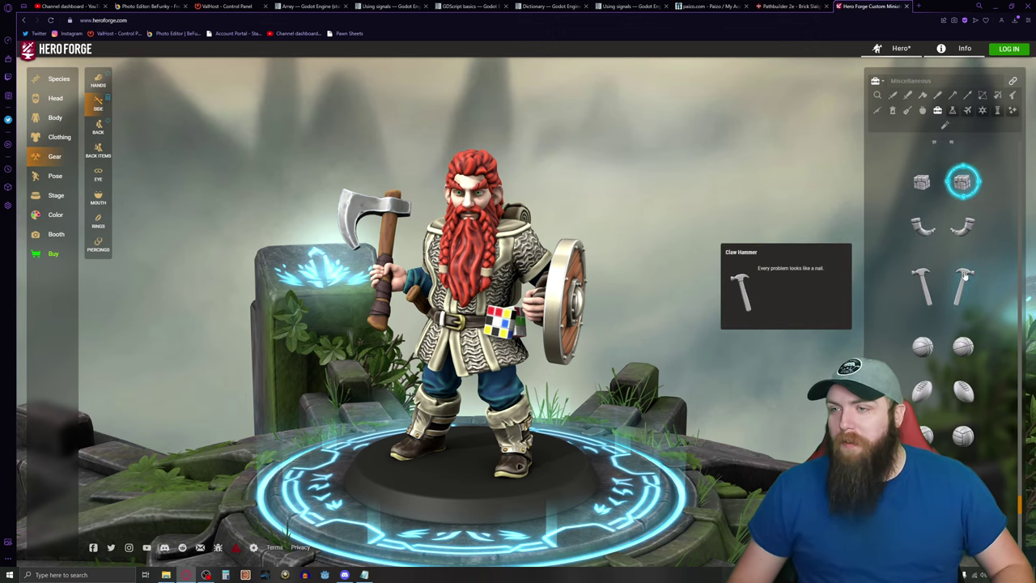
{"action": "scroll", "coordinate": [961, 232], "scroll_direction": "down", "scroll_amount": 4}
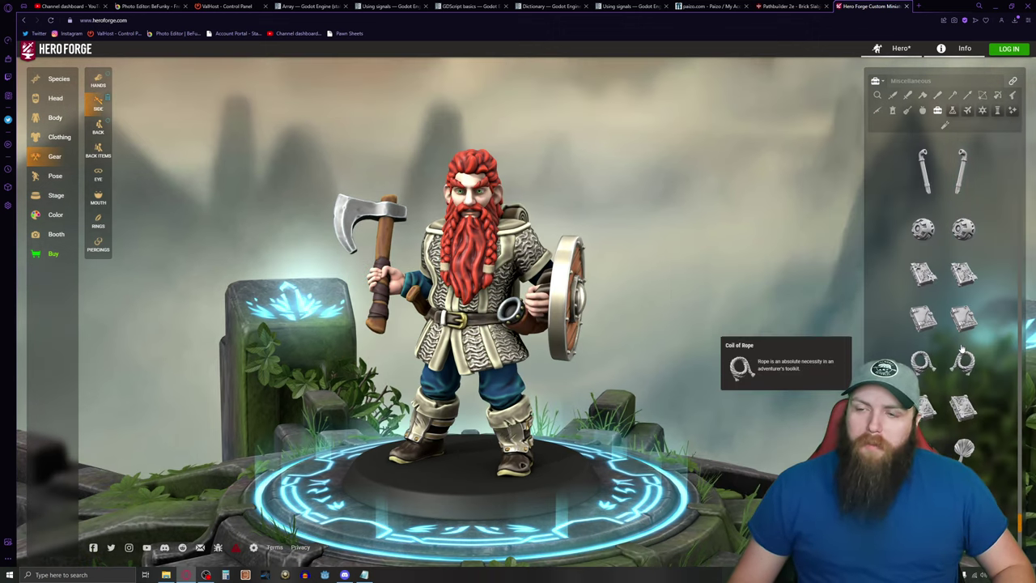
{"action": "left_click", "coordinate": [962, 362]}
Step: Check the cleric's deity among the character details in Pathbuilder 2e without changing it, and return to Hero Forge
{"action": "left_click", "coordinate": [799, 7]}
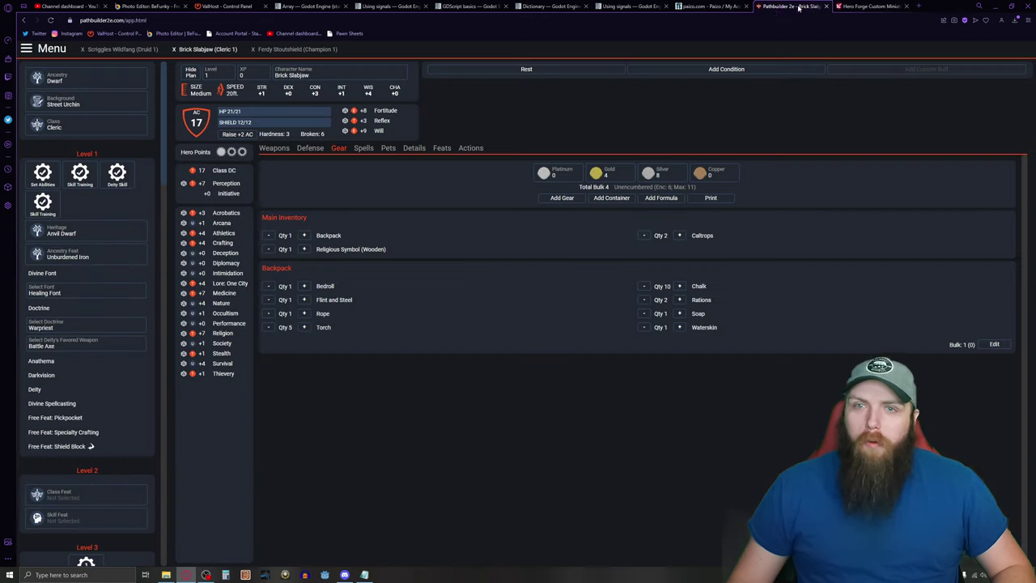
{"action": "left_click", "coordinate": [414, 149]}
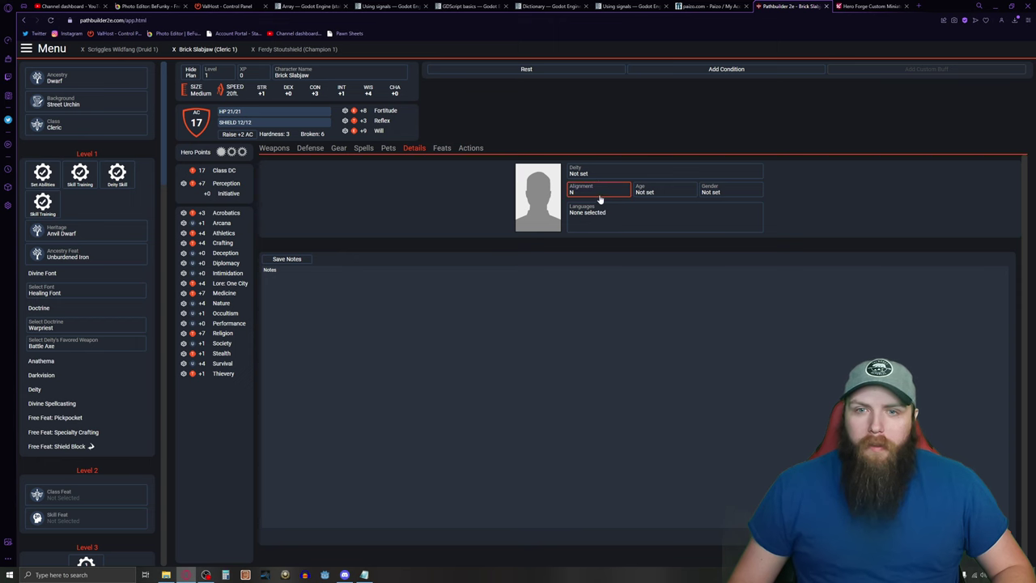
{"action": "left_click", "coordinate": [596, 176]}
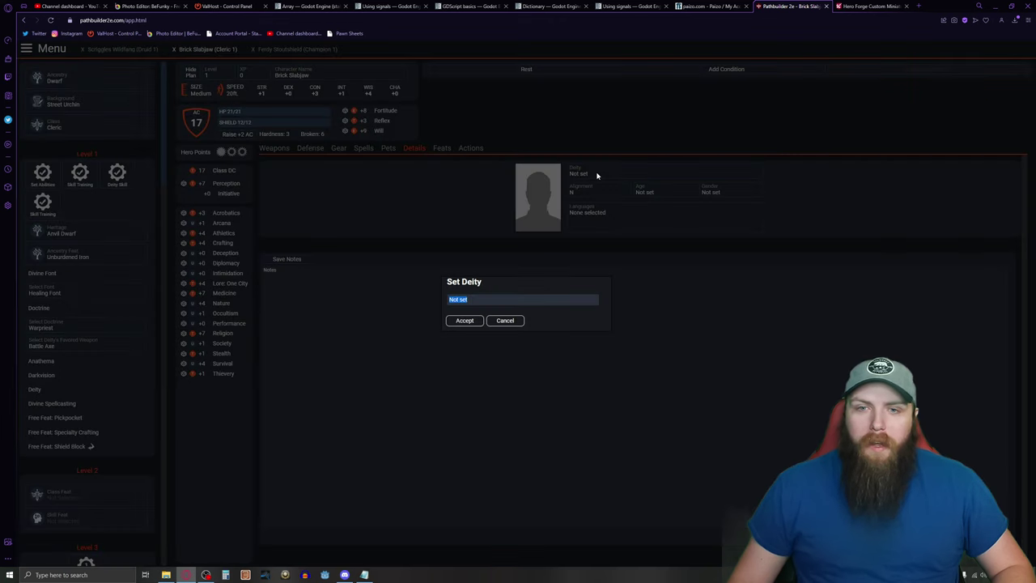
{"action": "left_click", "coordinate": [505, 321]}
{"action": "left_click", "coordinate": [870, 5]}
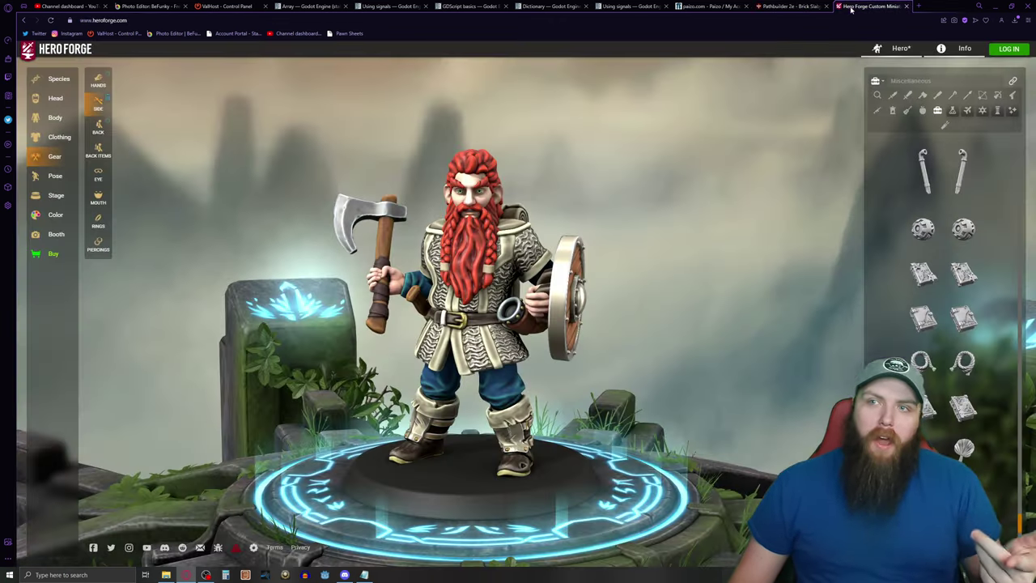
Step: Attach the rolled scroll from the Miscellaneous side gear to the dwarf's left hip
{"action": "mouse_move", "coordinate": [960, 322]}
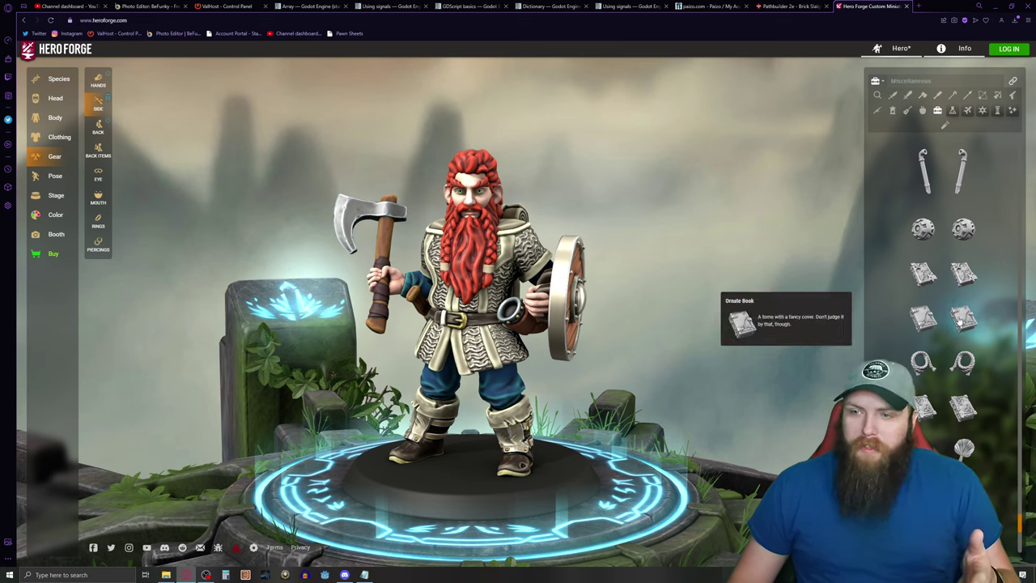
{"action": "mouse_move", "coordinate": [962, 230]}
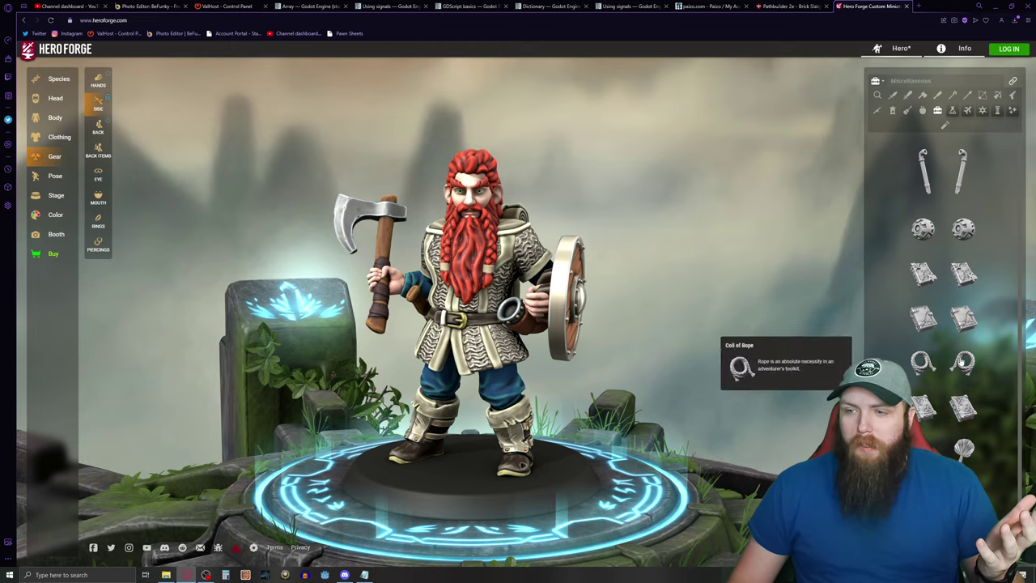
{"action": "left_click", "coordinate": [960, 410]}
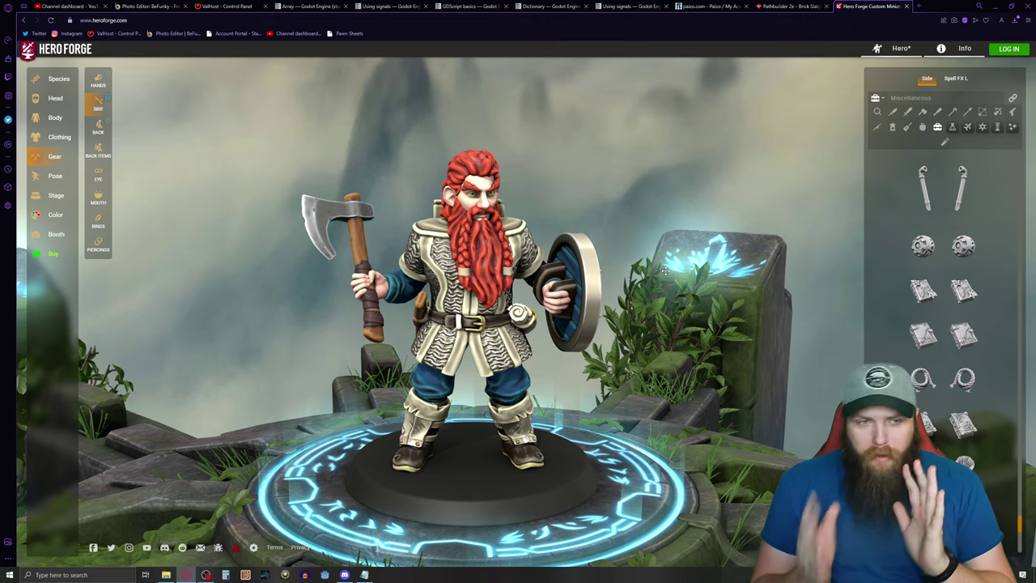
Step: Give the dwarf an upright body pose with the axe lowered and the shield held at his side
{"action": "left_click", "coordinate": [36, 178]}
{"action": "scroll", "coordinate": [915, 186], "scroll_direction": "down", "scroll_amount": 2}
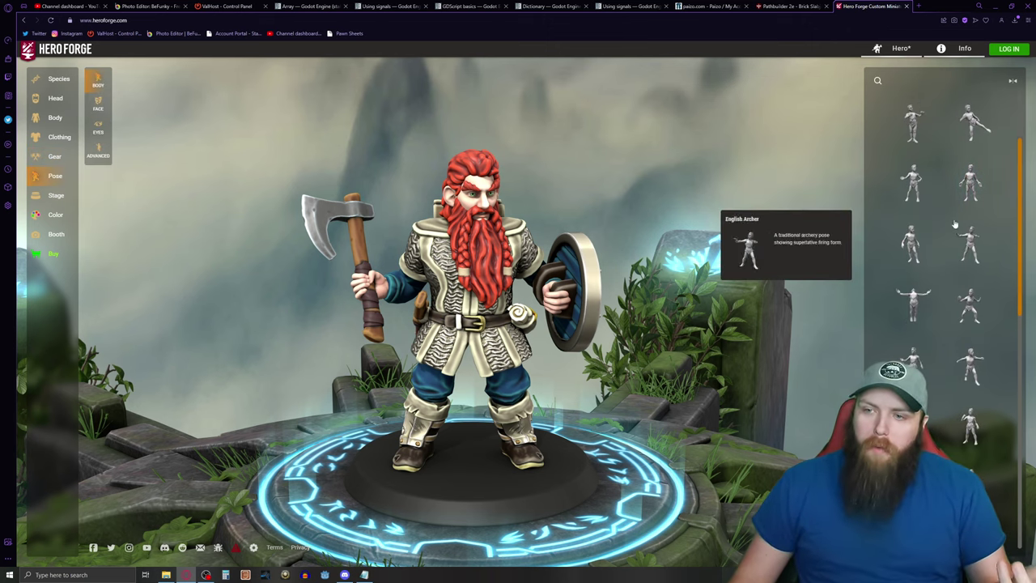
{"action": "left_click", "coordinate": [915, 245]}
{"action": "left_click_drag", "start_coordinate": [836, 250], "coordinate": [282, 270]}
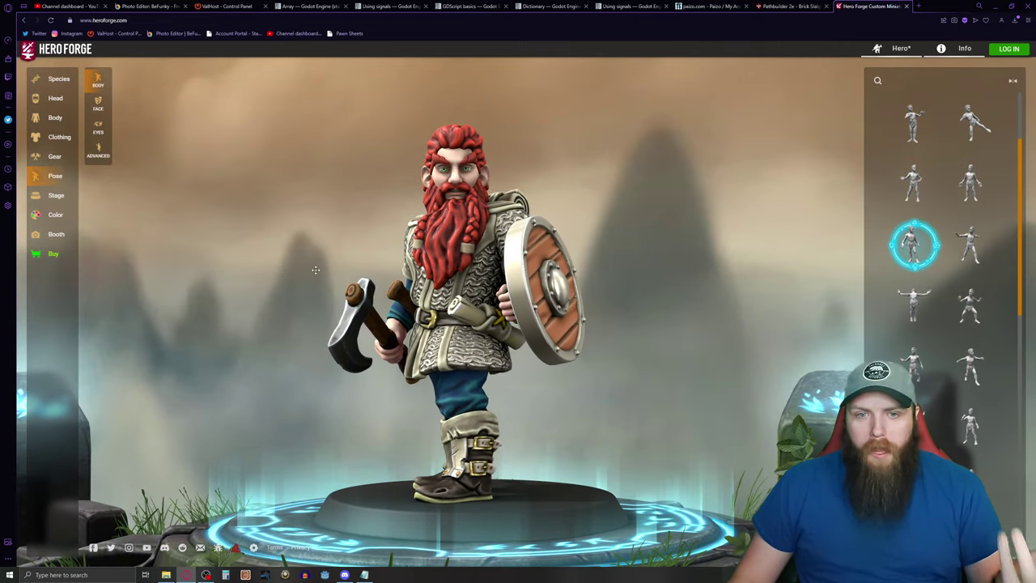
Step: Try a wide-stance body pose, the English Archer pose and a striding pose with the shield raised on the dwarf
{"action": "left_click", "coordinate": [970, 306]}
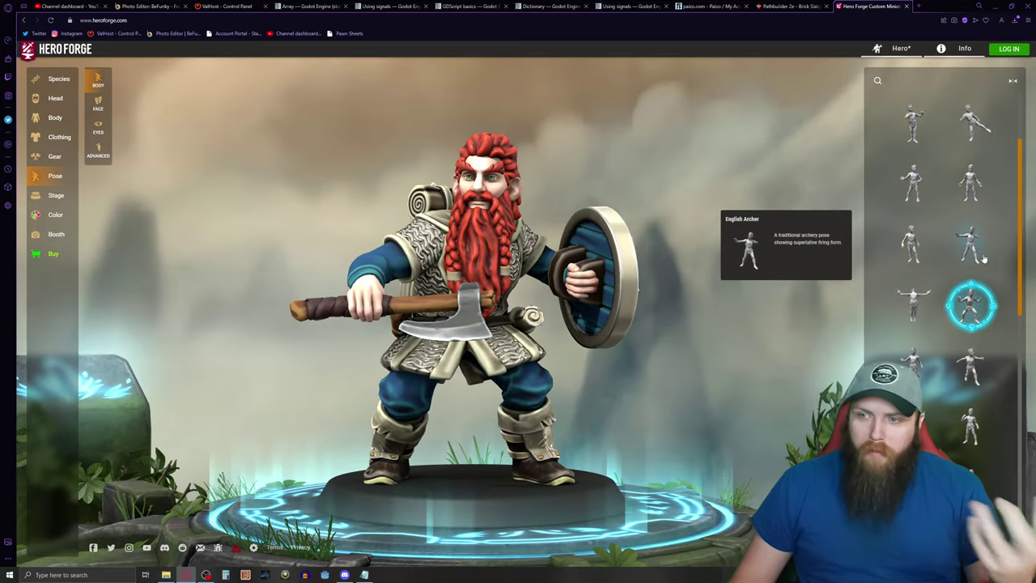
{"action": "left_click", "coordinate": [972, 251]}
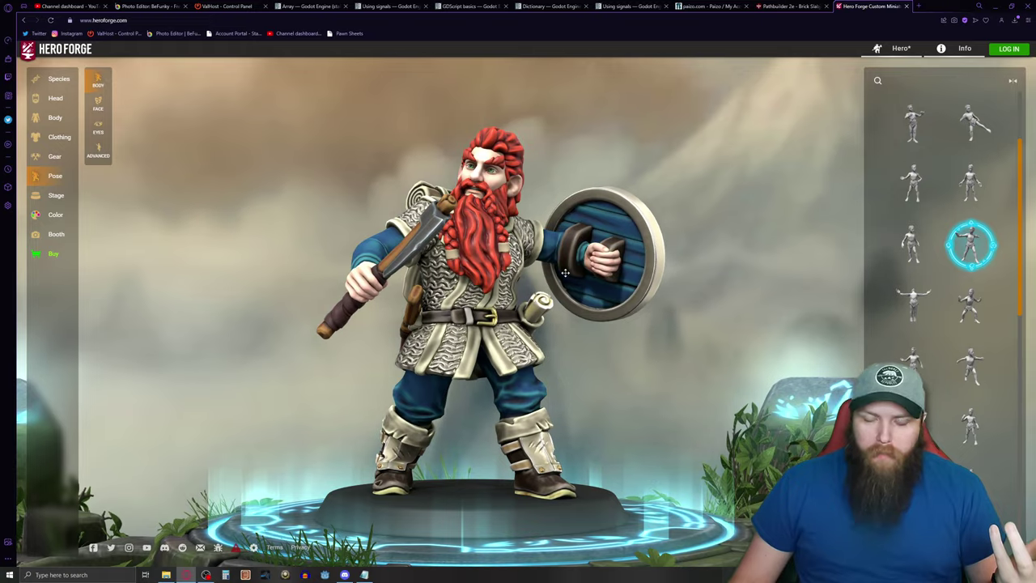
{"action": "left_click_drag", "start_coordinate": [753, 346], "coordinate": [707, 382]}
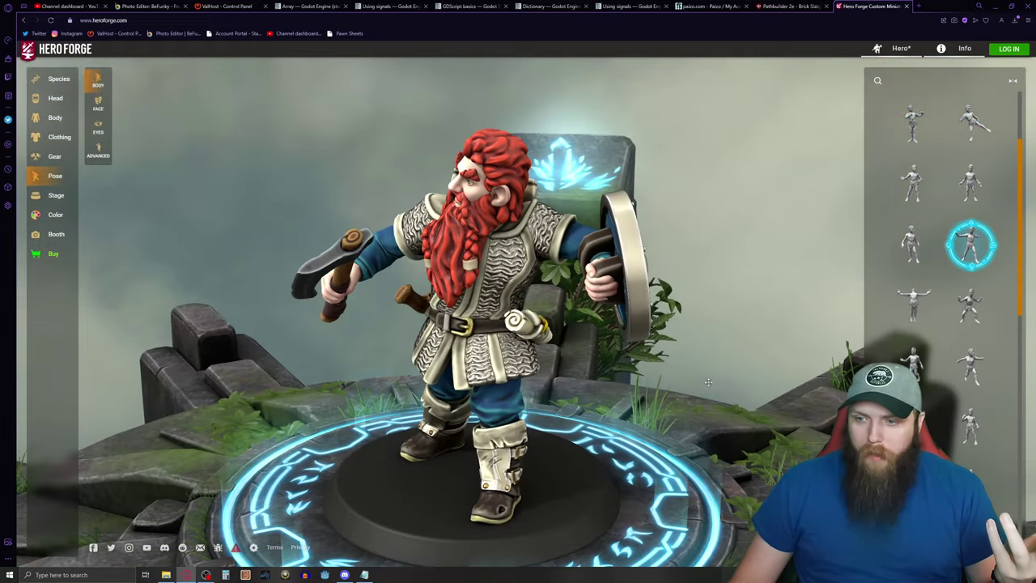
{"action": "left_click", "coordinate": [971, 362]}
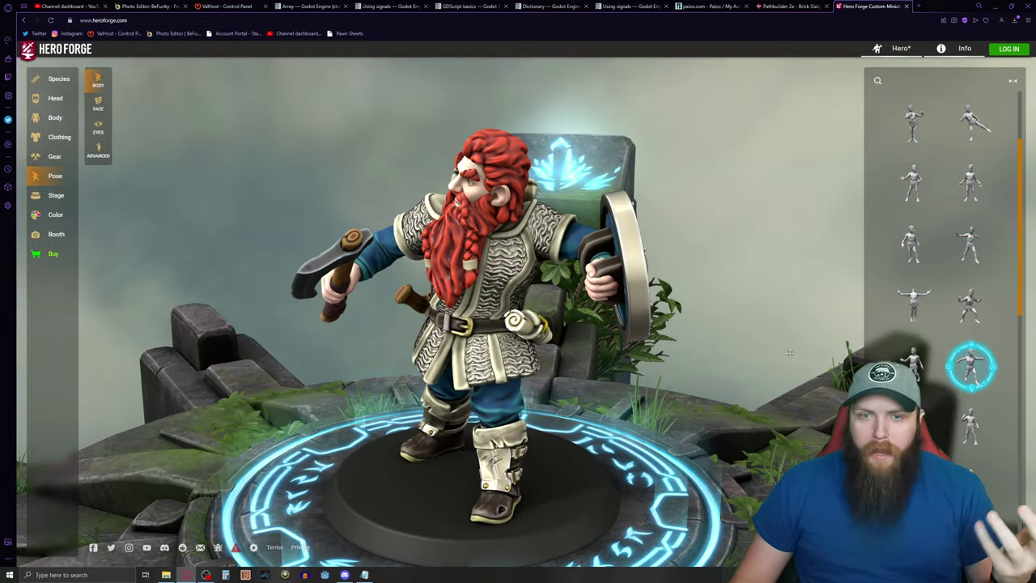
{"action": "left_click_drag", "start_coordinate": [617, 300], "coordinate": [510, 285]}
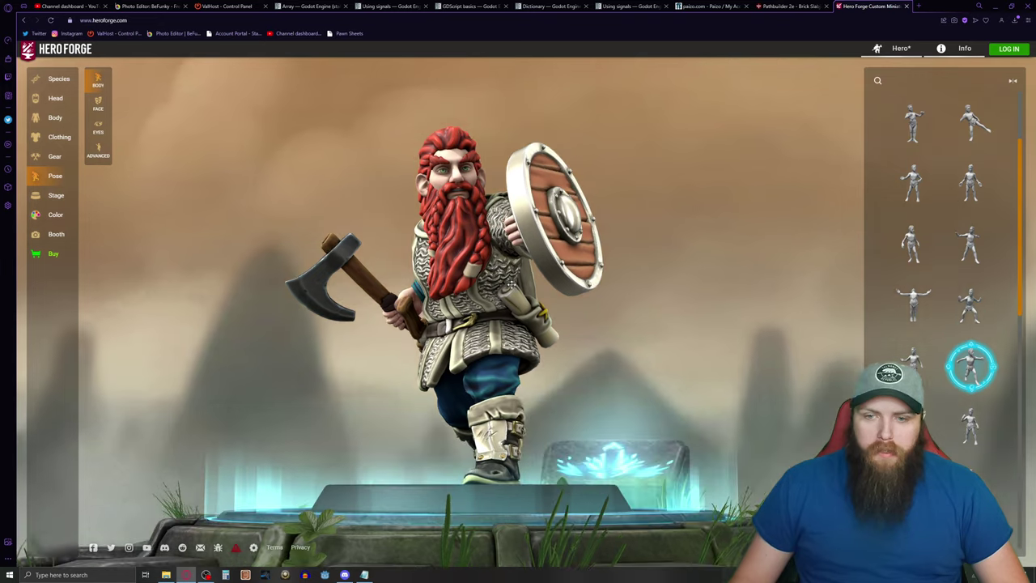
Step: Try a body pose with the axe raised and one with both arms spread wide on the dwarf
{"action": "scroll", "coordinate": [955, 405], "scroll_direction": "down", "scroll_amount": 1}
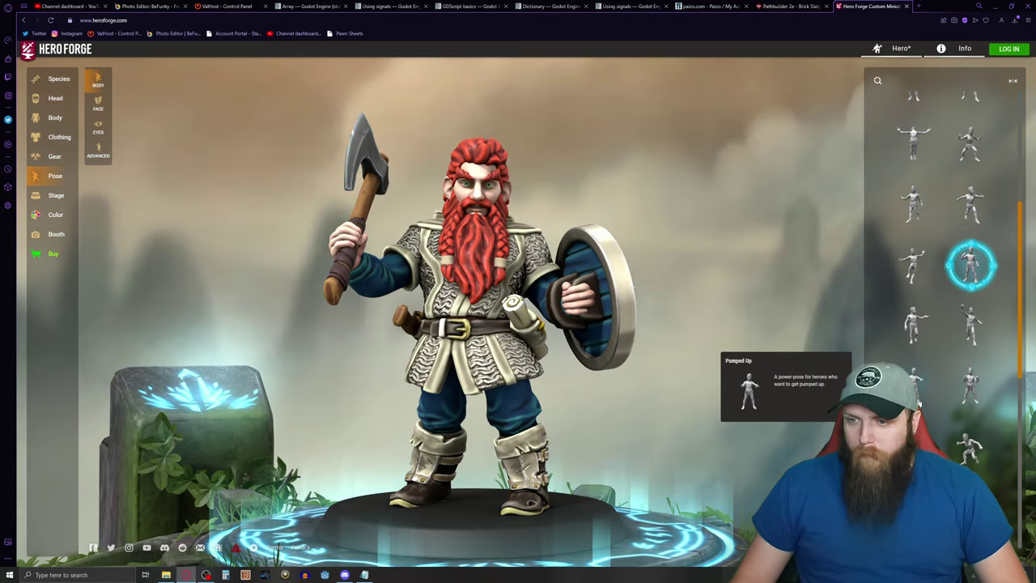
{"action": "left_click", "coordinate": [913, 265]}
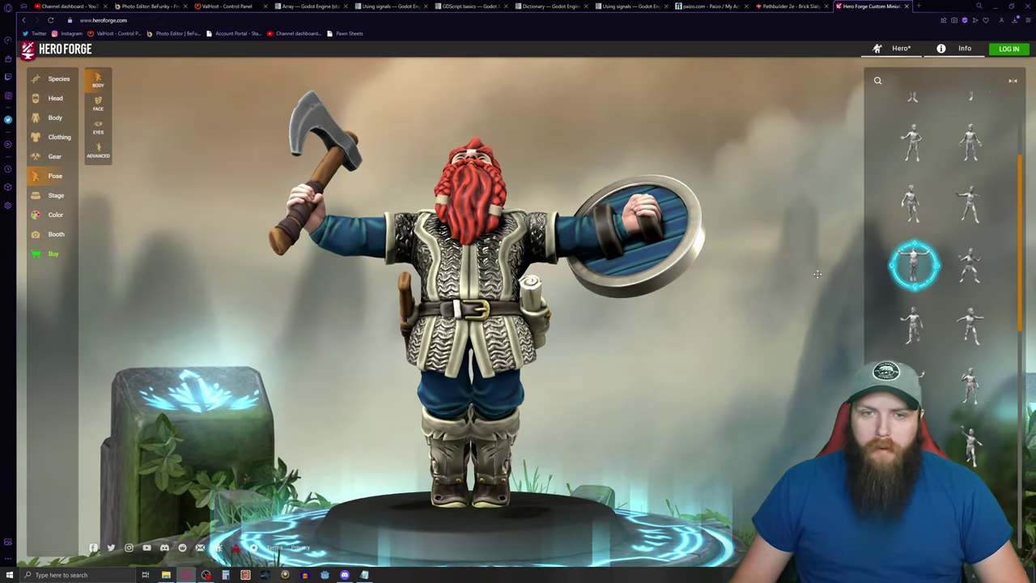
{"action": "left_click_drag", "start_coordinate": [591, 247], "coordinate": [544, 257]}
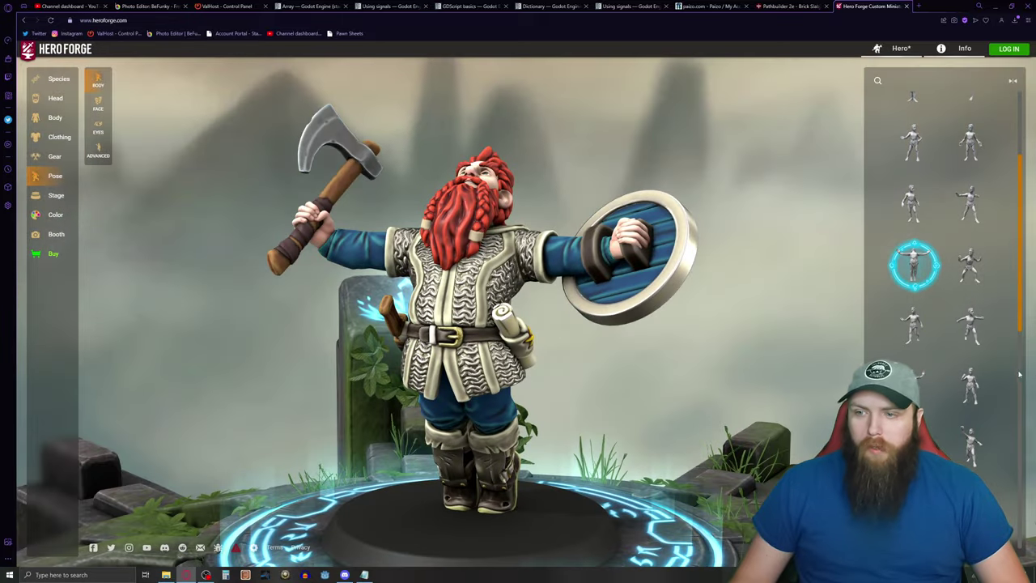
{"action": "scroll", "coordinate": [982, 368], "scroll_direction": "down", "scroll_amount": 2}
{"action": "left_click_drag", "start_coordinate": [729, 316], "coordinate": [757, 319]}
Step: Try a crouched lunge, a low crouch close to the ground and the Tread Lightly body pose on the dwarf
{"action": "left_click", "coordinate": [972, 407]}
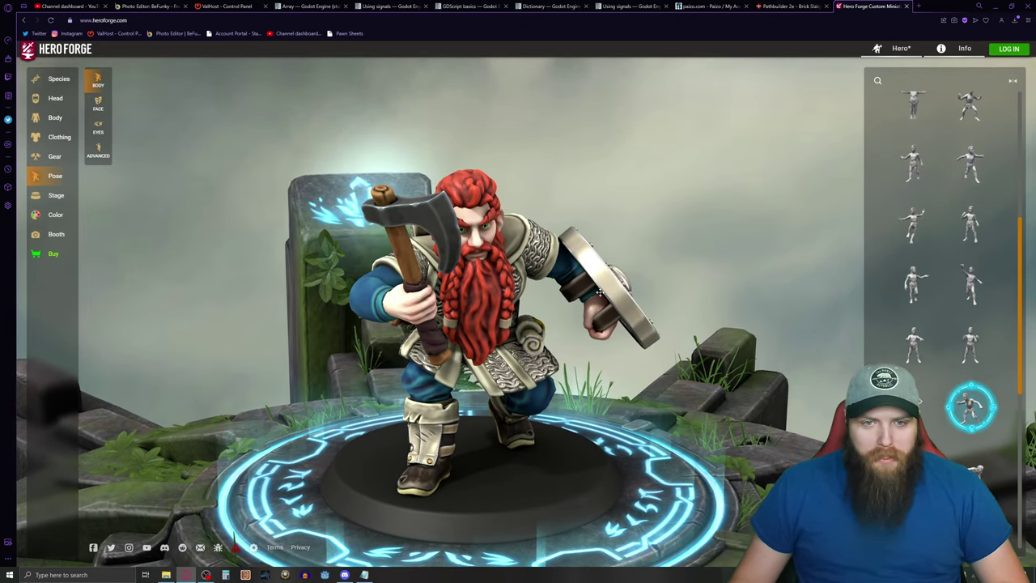
{"action": "left_click_drag", "start_coordinate": [567, 251], "coordinate": [562, 288]}
{"action": "left_click", "coordinate": [975, 468]}
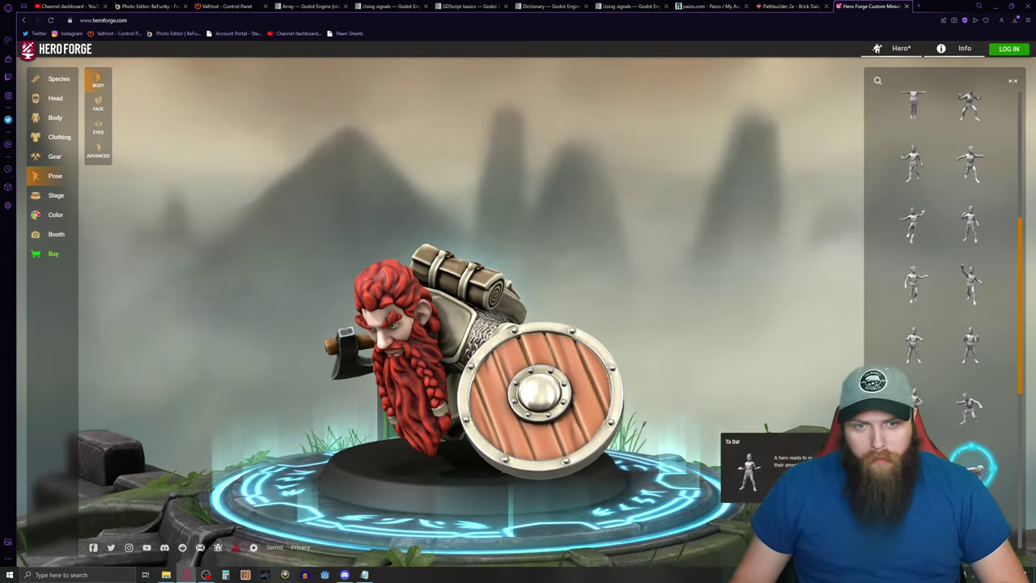
{"action": "scroll", "coordinate": [982, 429], "scroll_direction": "down", "scroll_amount": 2}
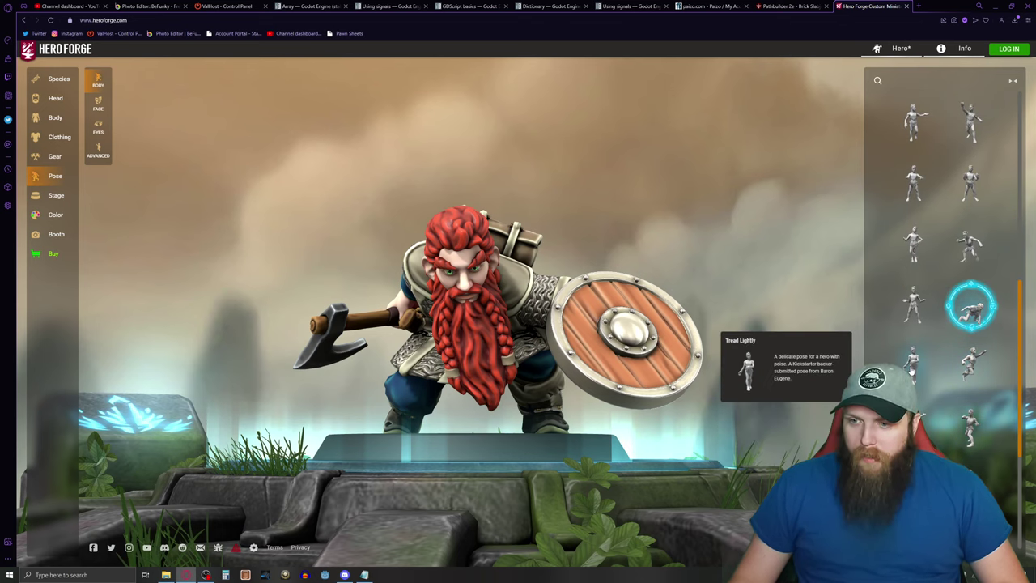
{"action": "left_click", "coordinate": [922, 368]}
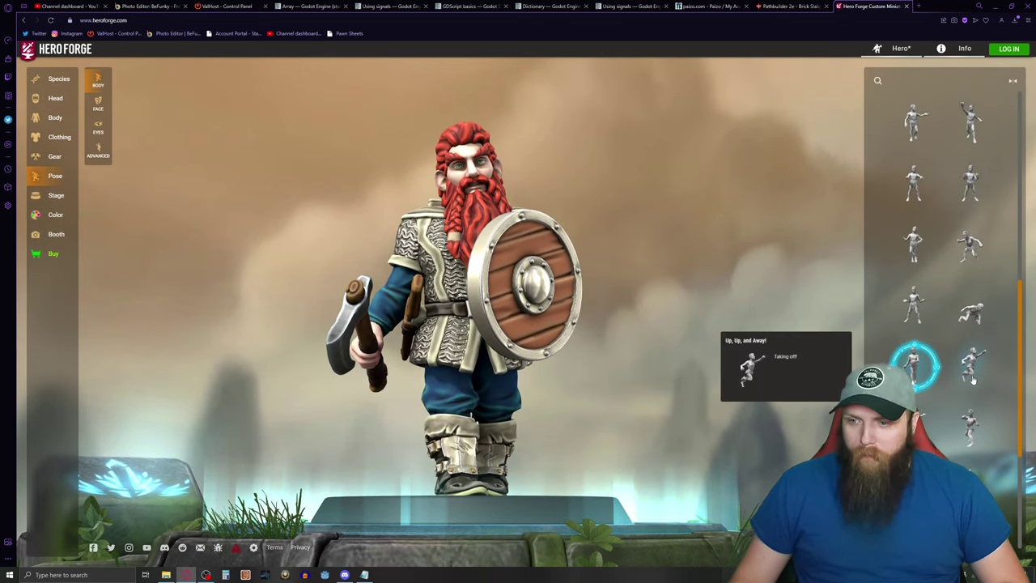
Step: Try a forward-striding body pose and a kneeling body pose on the dwarf
{"action": "scroll", "coordinate": [925, 374], "scroll_direction": "down", "scroll_amount": 1}
{"action": "left_click", "coordinate": [915, 486]}
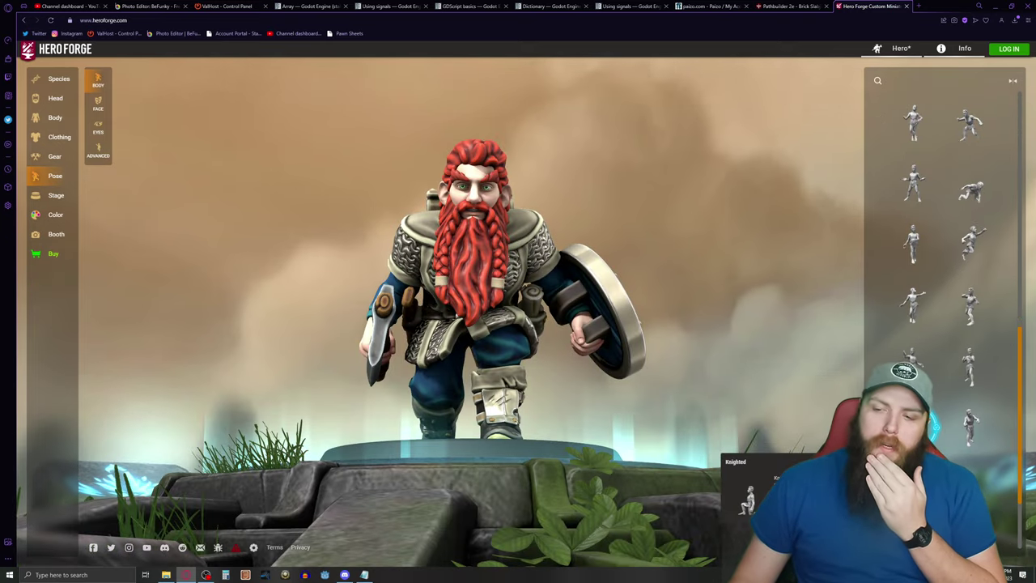
{"action": "scroll", "coordinate": [973, 438], "scroll_direction": "down", "scroll_amount": 2}
{"action": "left_click", "coordinate": [914, 417]}
Step: Try the body pose with the head turned sideways, and switch to a plain upright stance facing forward
{"action": "scroll", "coordinate": [915, 405], "scroll_direction": "up", "scroll_amount": 4}
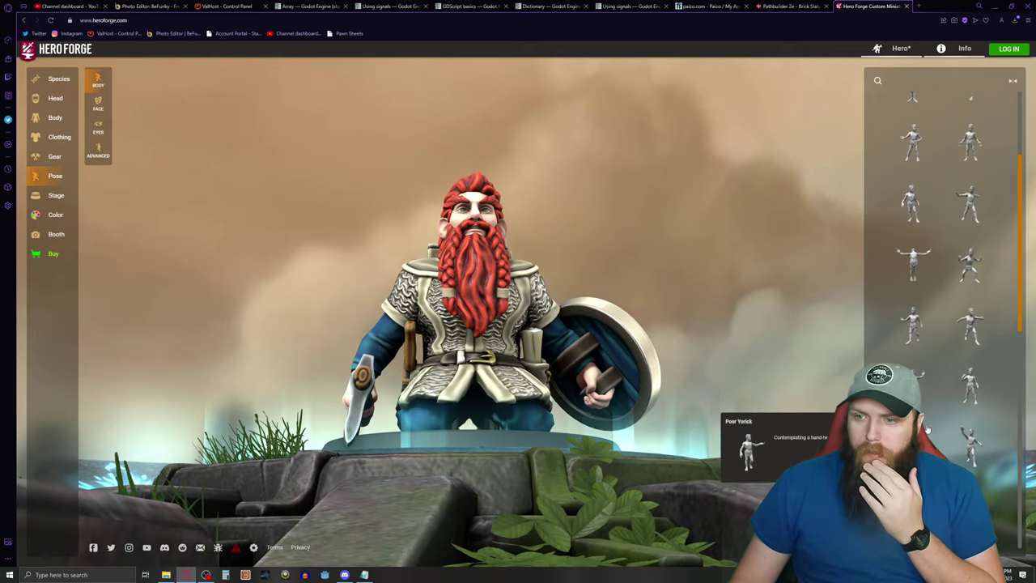
{"action": "left_click", "coordinate": [911, 256]}
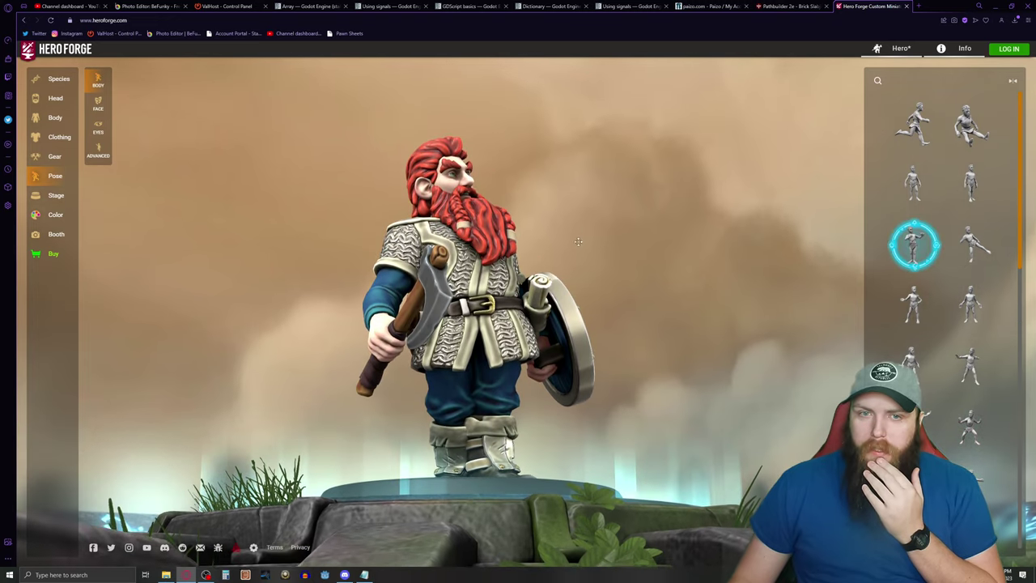
{"action": "left_click", "coordinate": [914, 182]}
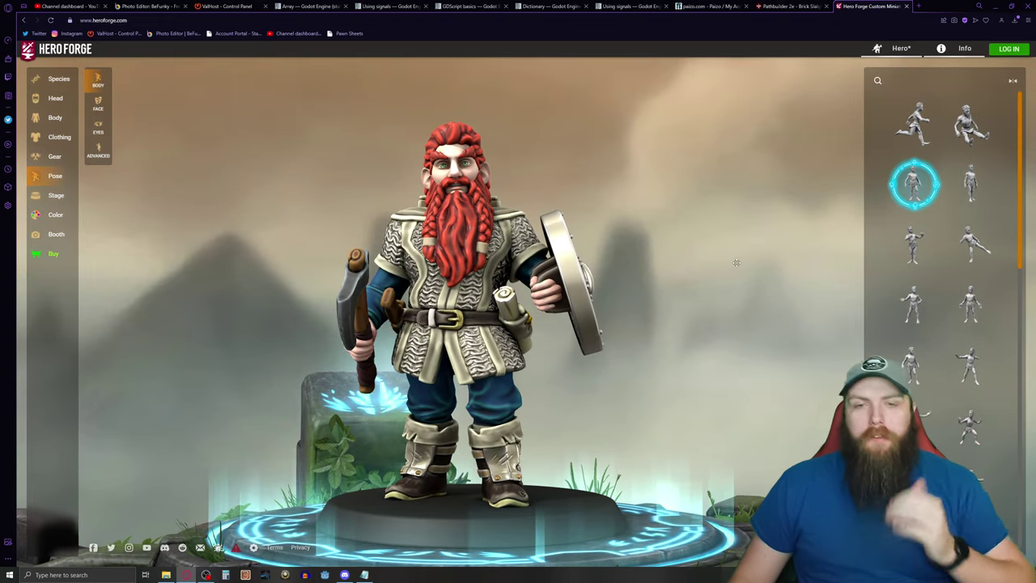
Step: Reduce the Smile in the dwarf's facial expression to zero, and try the Snarl at full strength before resetting it
{"action": "left_click", "coordinate": [98, 103]}
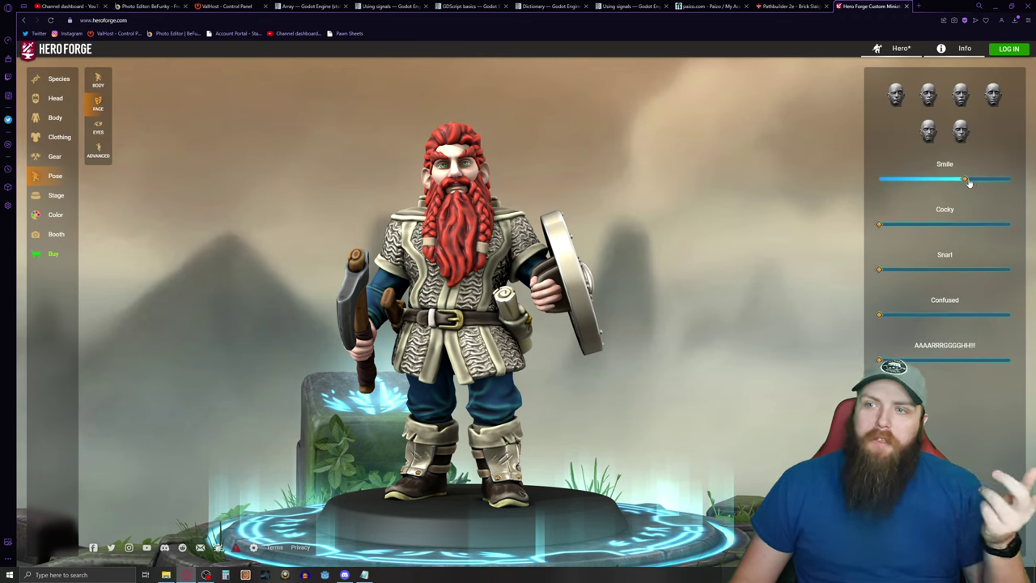
{"action": "left_click_drag", "start_coordinate": [965, 181], "coordinate": [791, 179]}
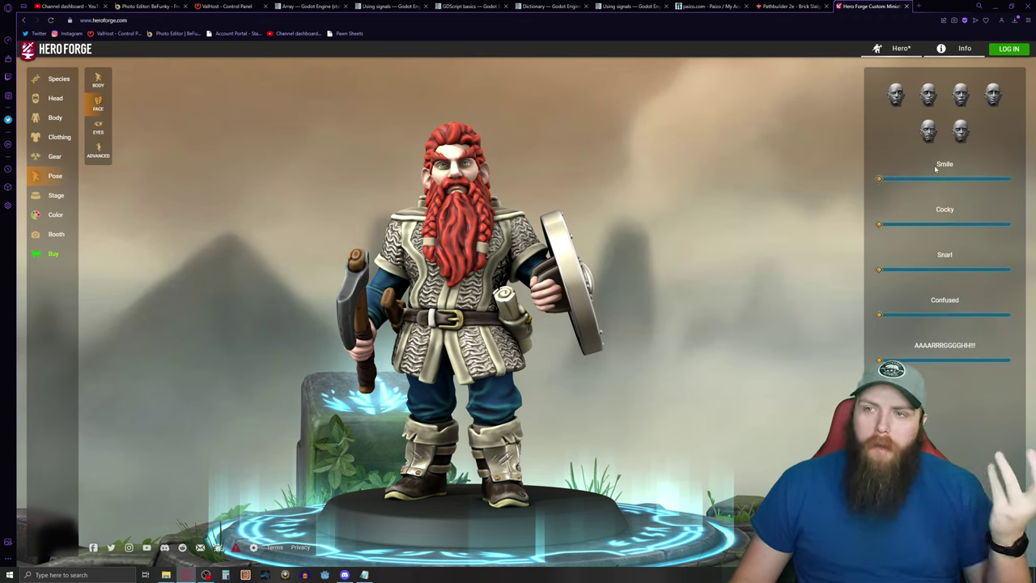
{"action": "left_click_drag", "start_coordinate": [879, 271], "coordinate": [968, 272]}
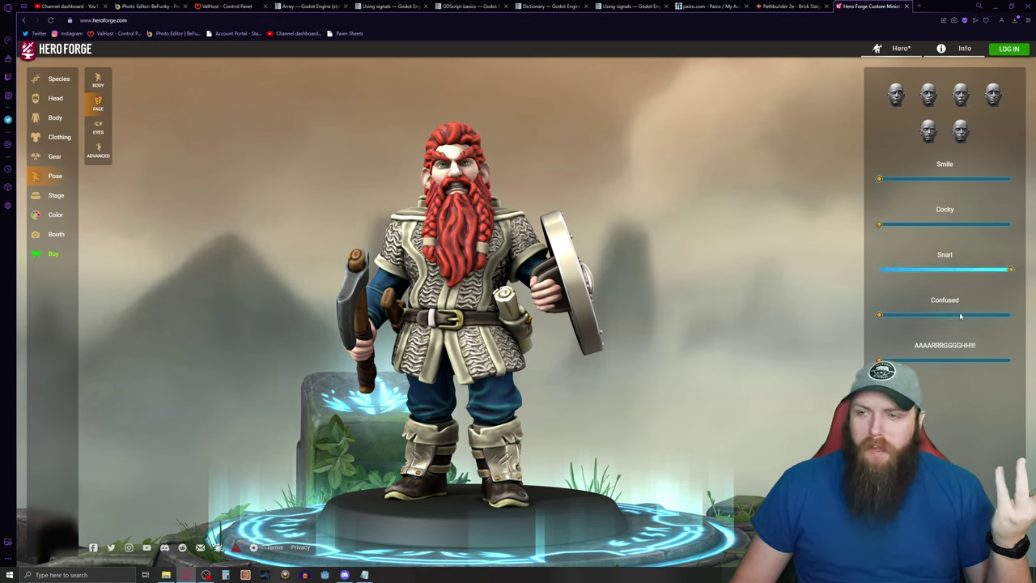
{"action": "left_click_drag", "start_coordinate": [1010, 271], "coordinate": [850, 277]}
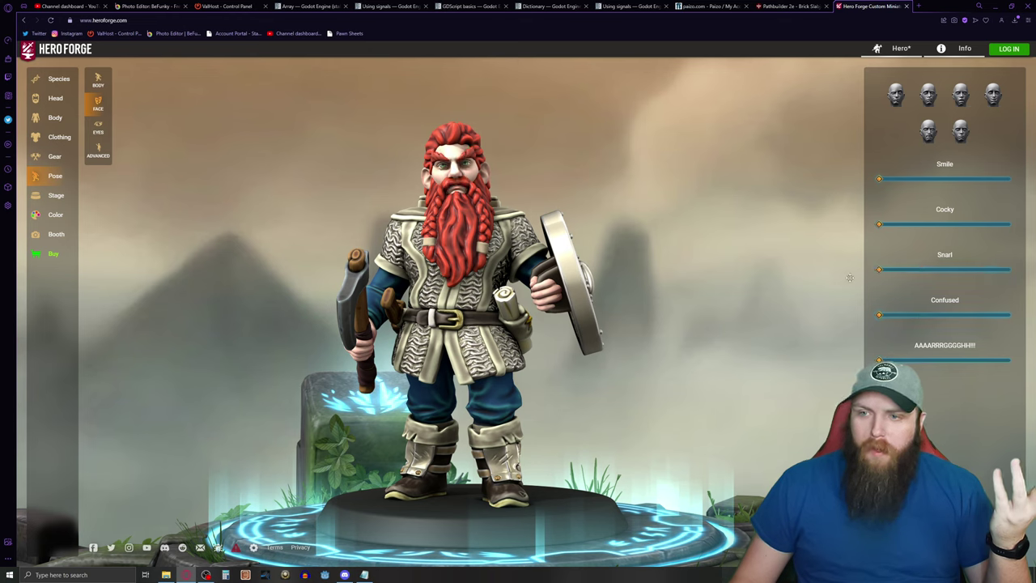
Step: Set the AAAARRRGGGGHH!!! and Snarl expressions to their maximum, keeping Confused and Cocky at zero
{"action": "left_click_drag", "start_coordinate": [879, 360], "coordinate": [1033, 353]}
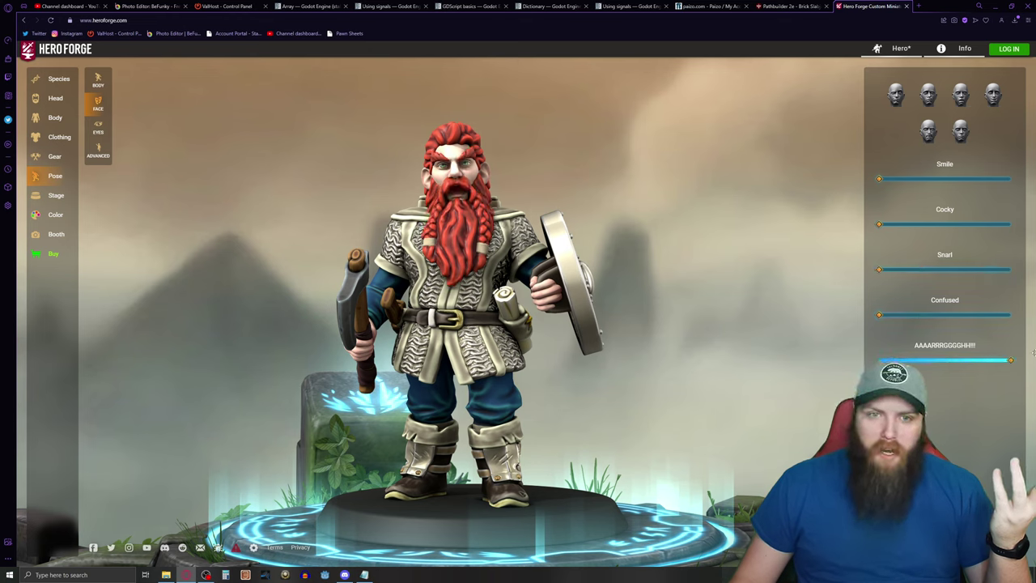
{"action": "left_click_drag", "start_coordinate": [949, 276], "coordinate": [1018, 272]}
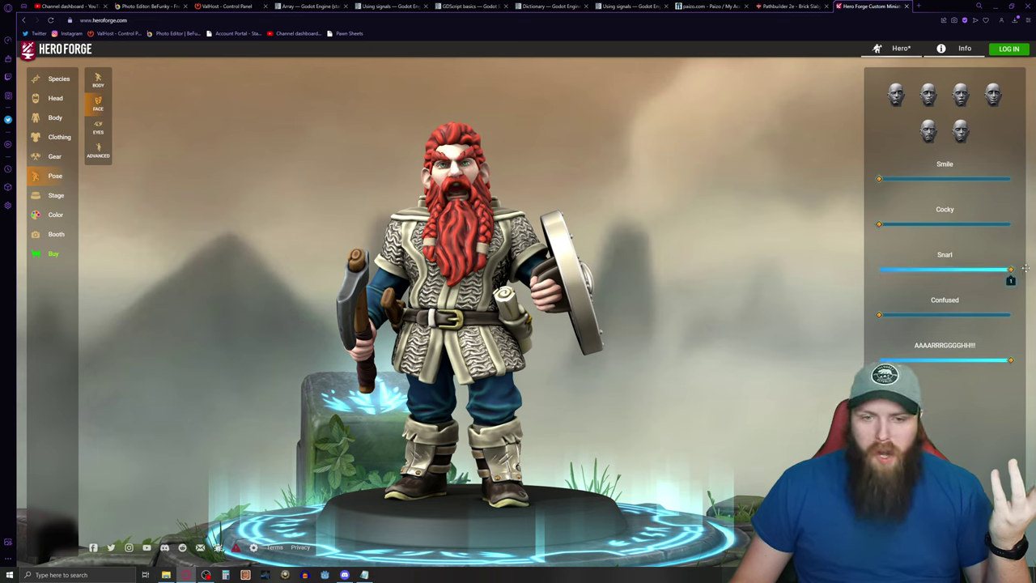
{"action": "left_click_drag", "start_coordinate": [879, 316], "coordinate": [788, 300]}
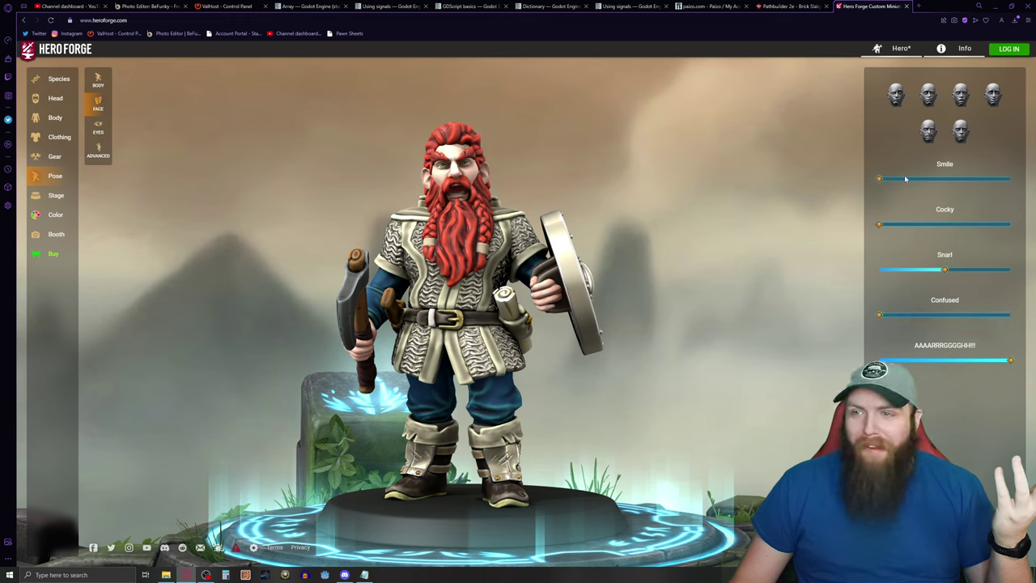
{"action": "left_click_drag", "start_coordinate": [882, 227], "coordinate": [788, 229]}
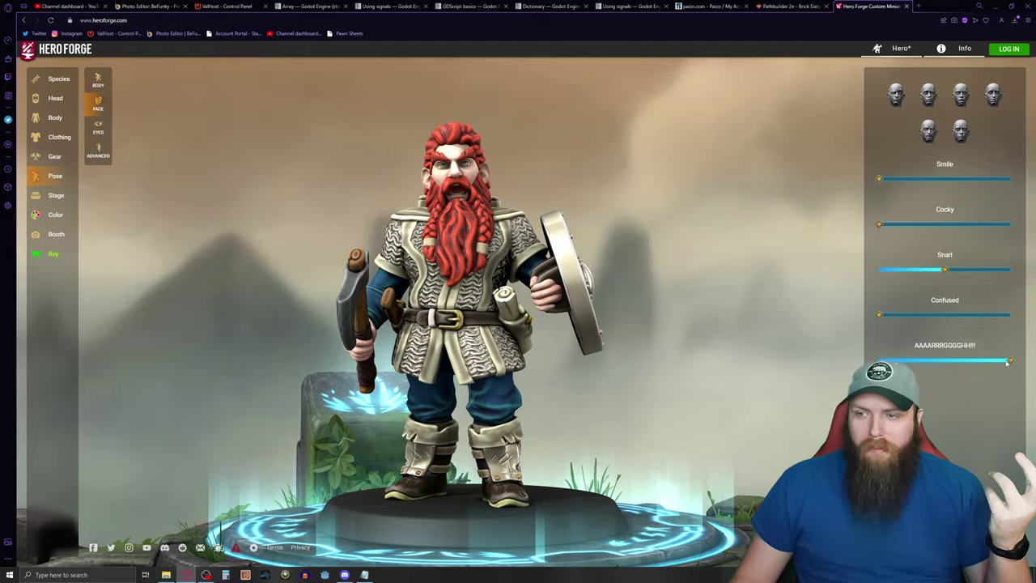
{"action": "left_click_drag", "start_coordinate": [960, 274], "coordinate": [1032, 267]}
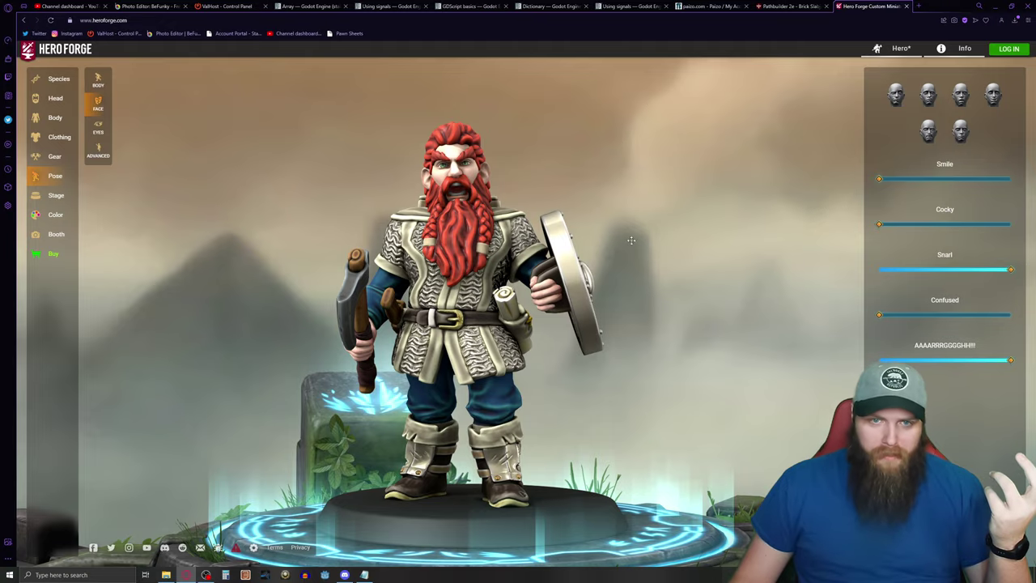
{"action": "mouse_move", "coordinate": [630, 240]}
{"action": "left_mouse_down"}
{"action": "mouse_move", "coordinate": [485, 243]}
{"action": "mouse_move", "coordinate": [611, 242]}
{"action": "left_mouse_up"}
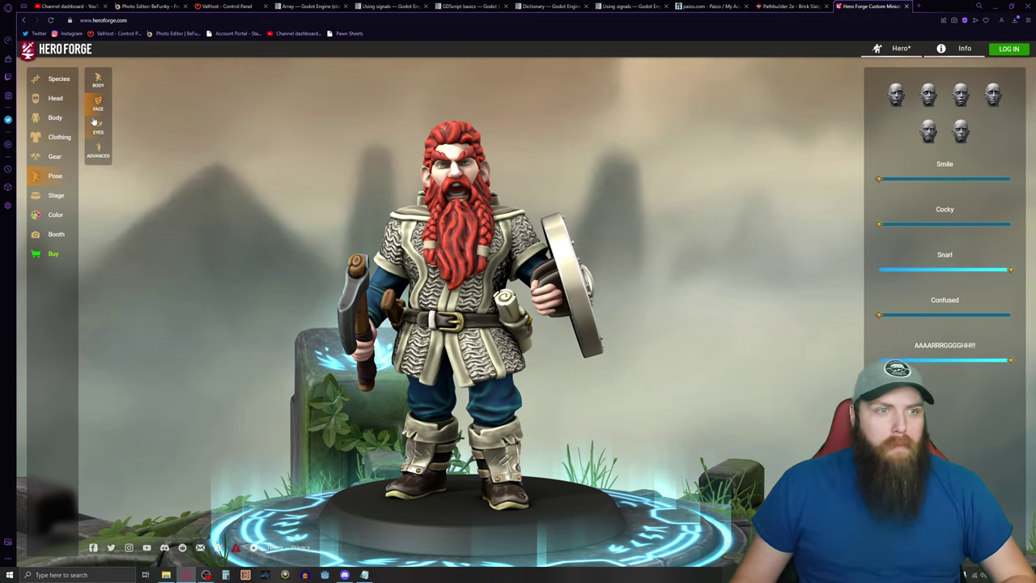
Step: Switch the dwarf back to the upright body pose with the axe lowered and the shield held at his side
{"action": "left_click", "coordinate": [98, 78]}
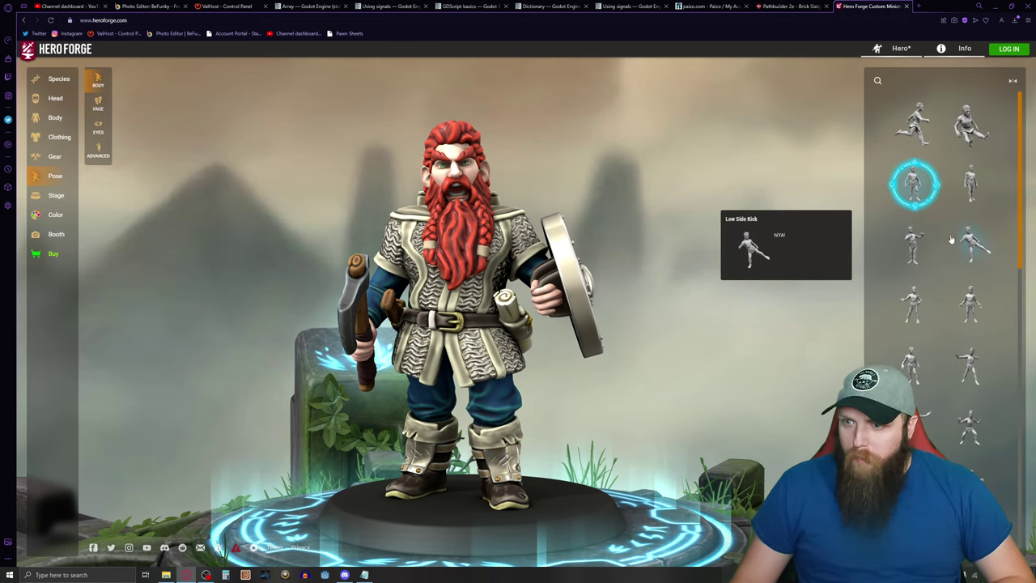
{"action": "left_click", "coordinate": [917, 362]}
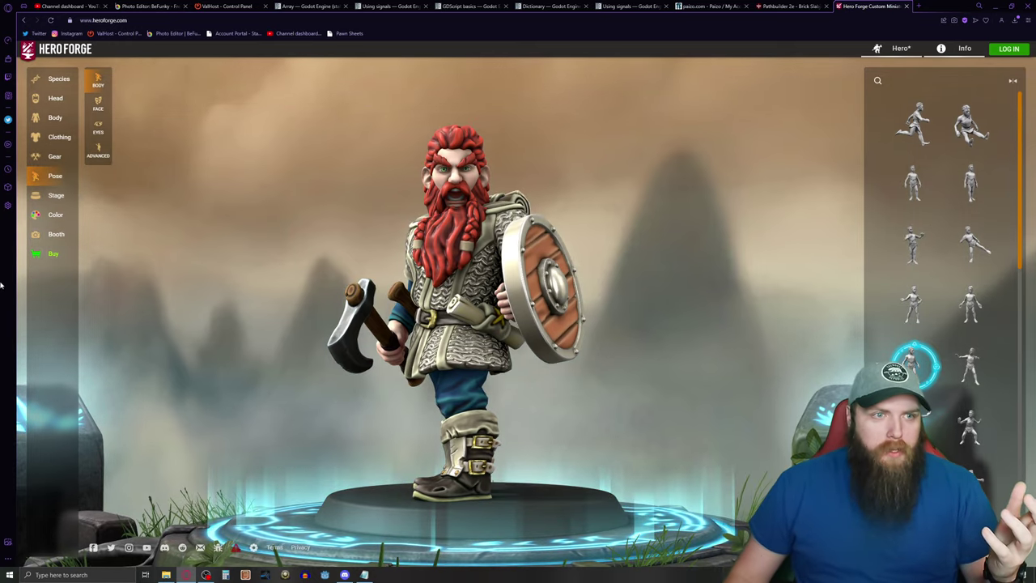
Step: Adjust the left arm in the advanced pose settings, reducing the shoulder twist and bend and the elbow twist to turn the shield forward
{"action": "left_click", "coordinate": [98, 149]}
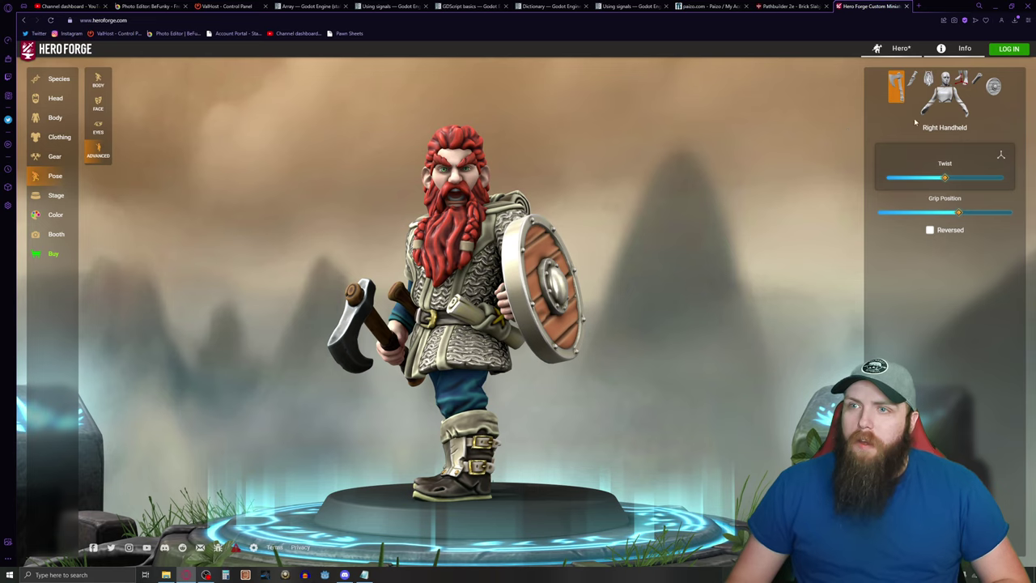
{"action": "left_click", "coordinate": [963, 104]}
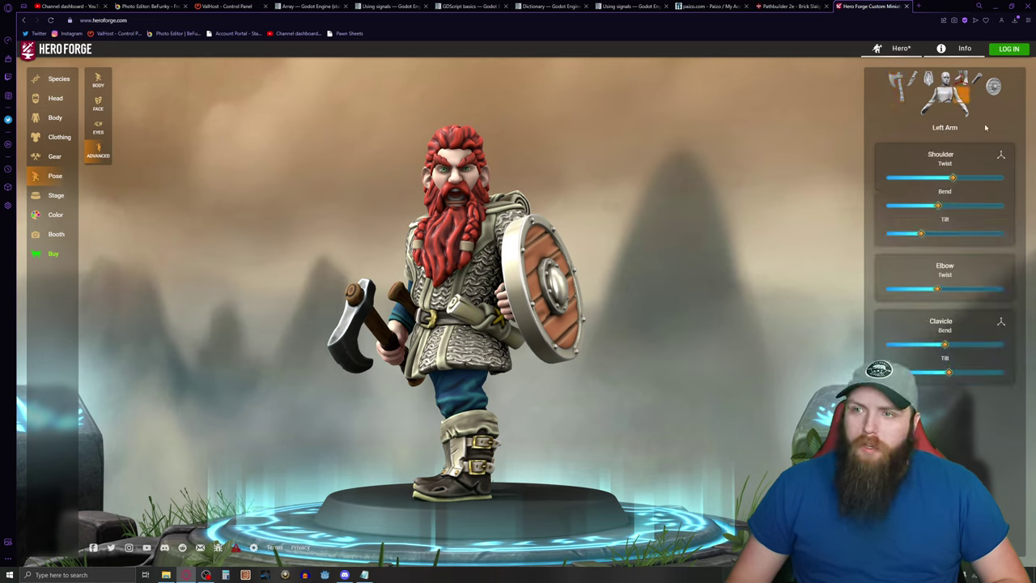
{"action": "left_click_drag", "start_coordinate": [953, 179], "coordinate": [925, 236]}
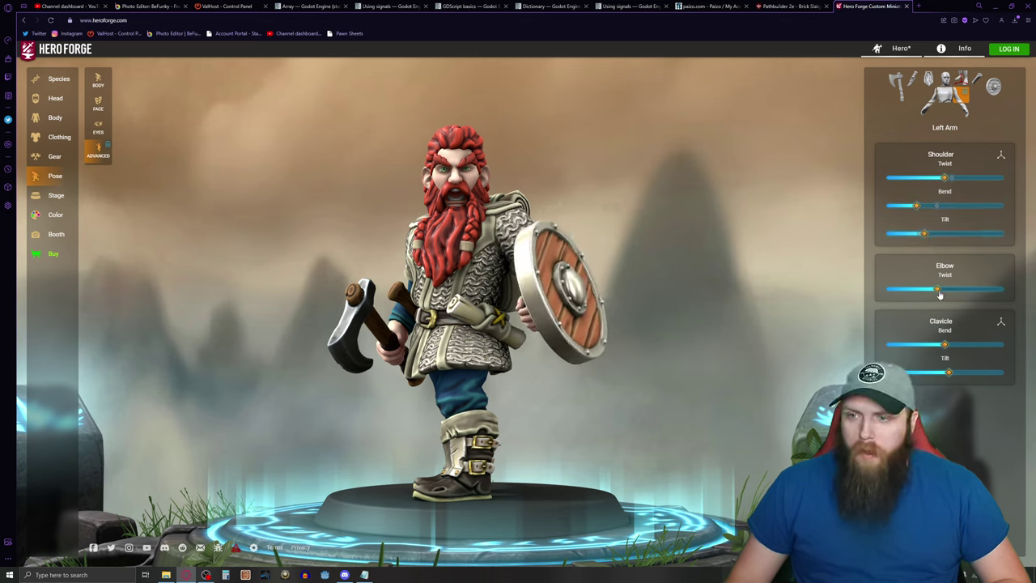
{"action": "left_click_drag", "start_coordinate": [939, 294], "coordinate": [904, 277]}
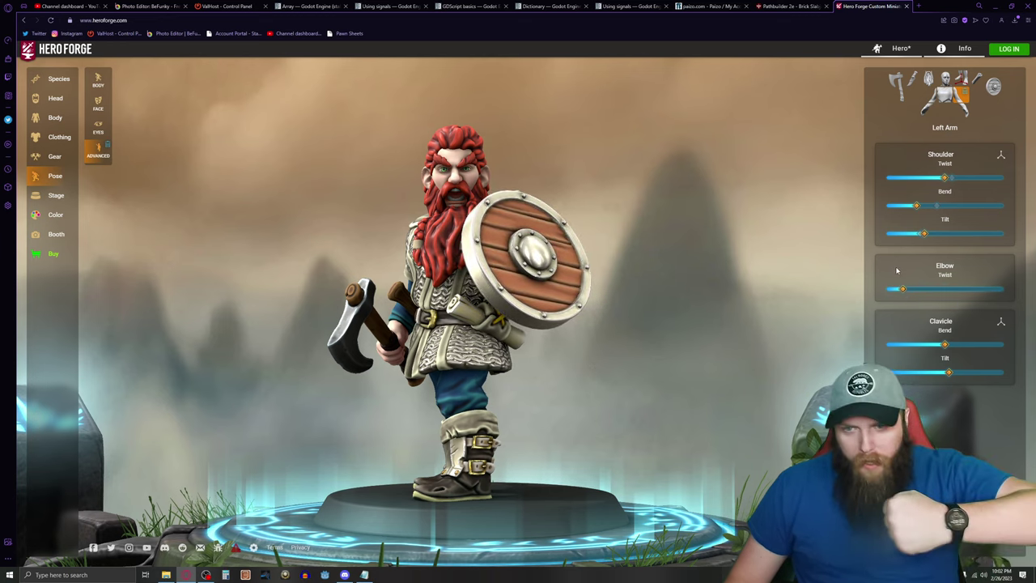
Step: Increase the left shoulder's bend so the shield is held in front of the dwarf's chest, checking the pose from several angles
{"action": "left_click_drag", "start_coordinate": [761, 267], "coordinate": [255, 285]}
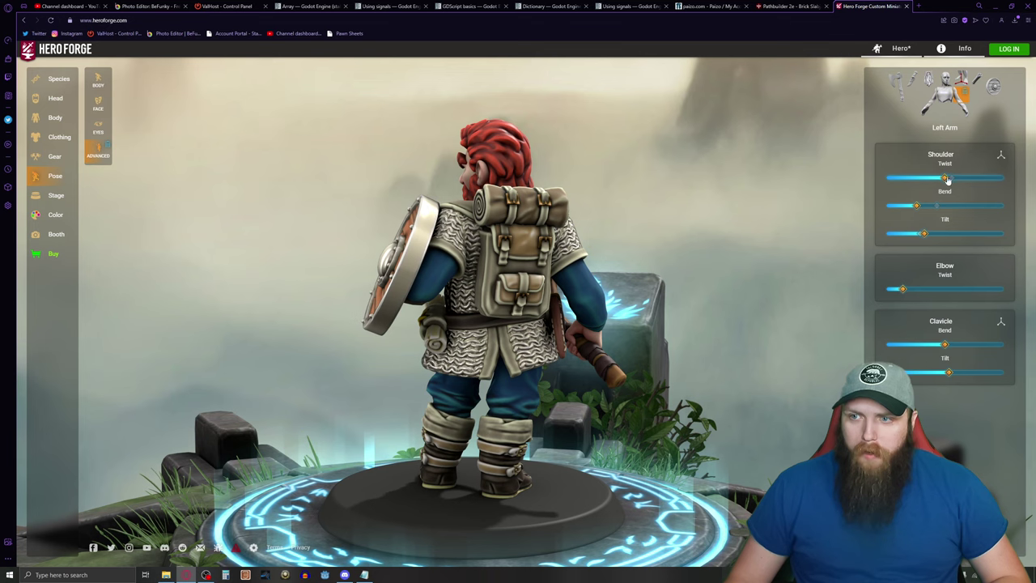
{"action": "left_click_drag", "start_coordinate": [947, 180], "coordinate": [951, 208]}
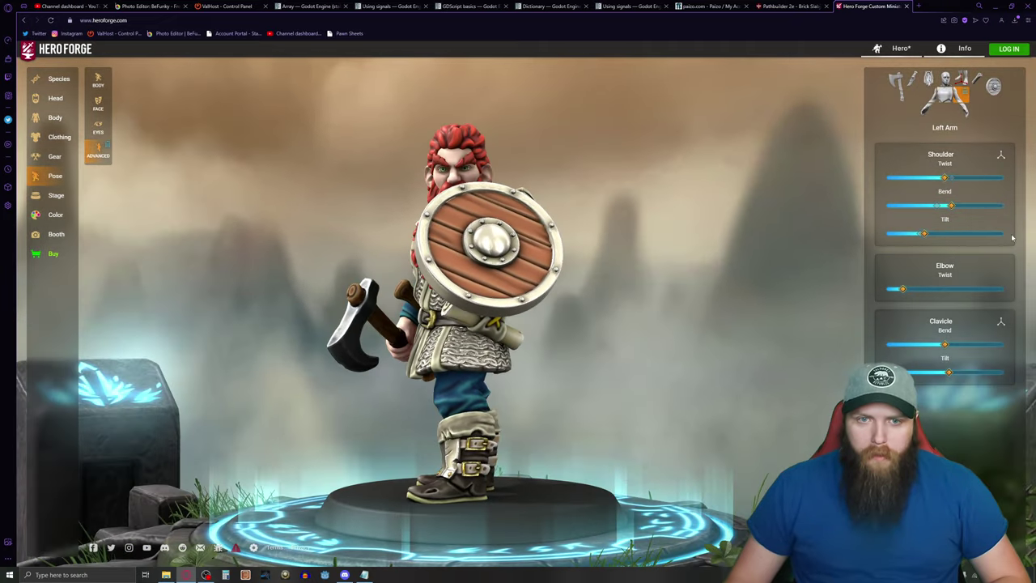
{"action": "left_click_drag", "start_coordinate": [659, 315], "coordinate": [728, 305]}
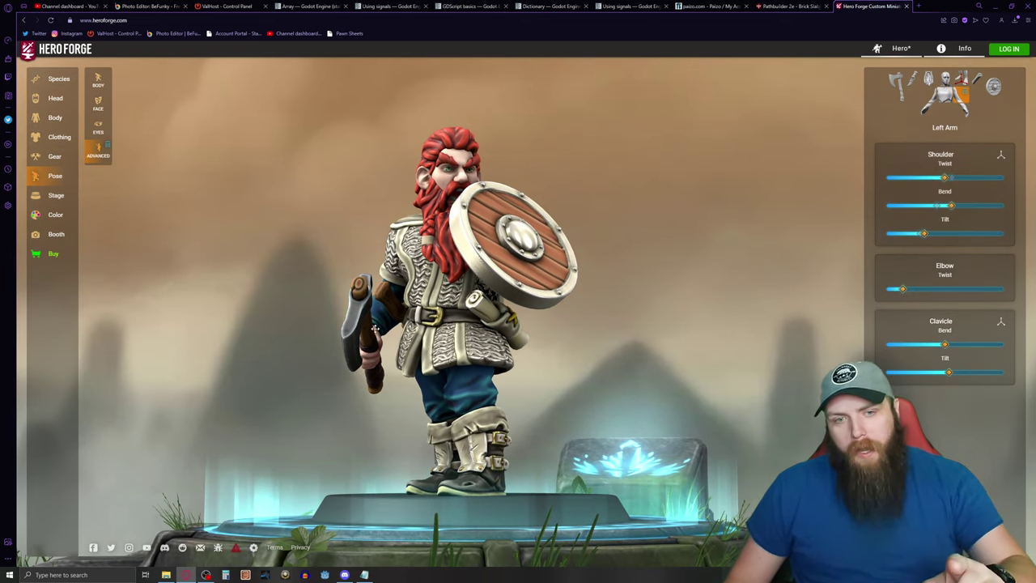
Step: Increase the right wrist's twist so the axe swings outward, and slightly reduce the twist of the first torso section
{"action": "left_click", "coordinate": [926, 111]}
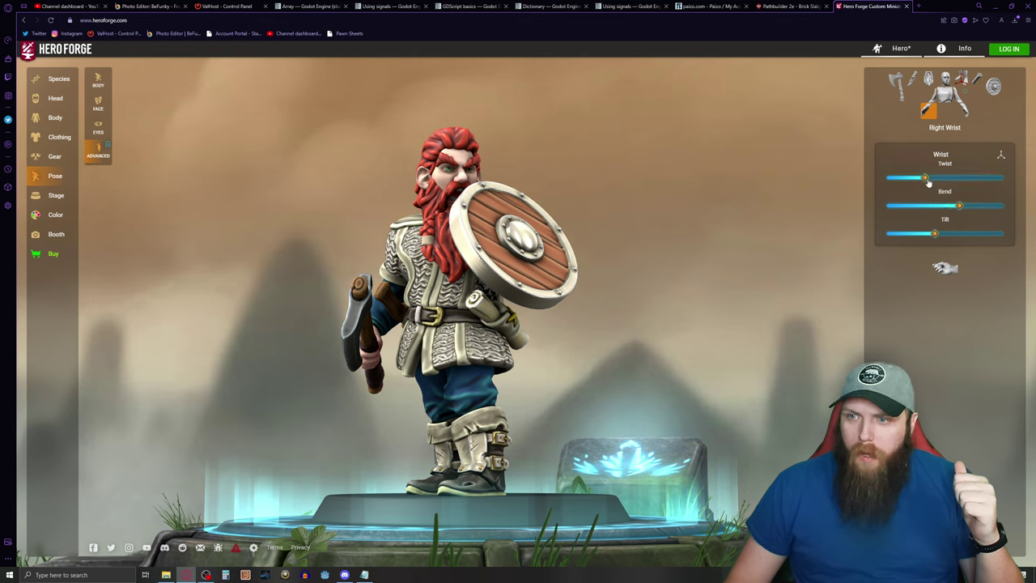
{"action": "left_click_drag", "start_coordinate": [928, 183], "coordinate": [935, 182]}
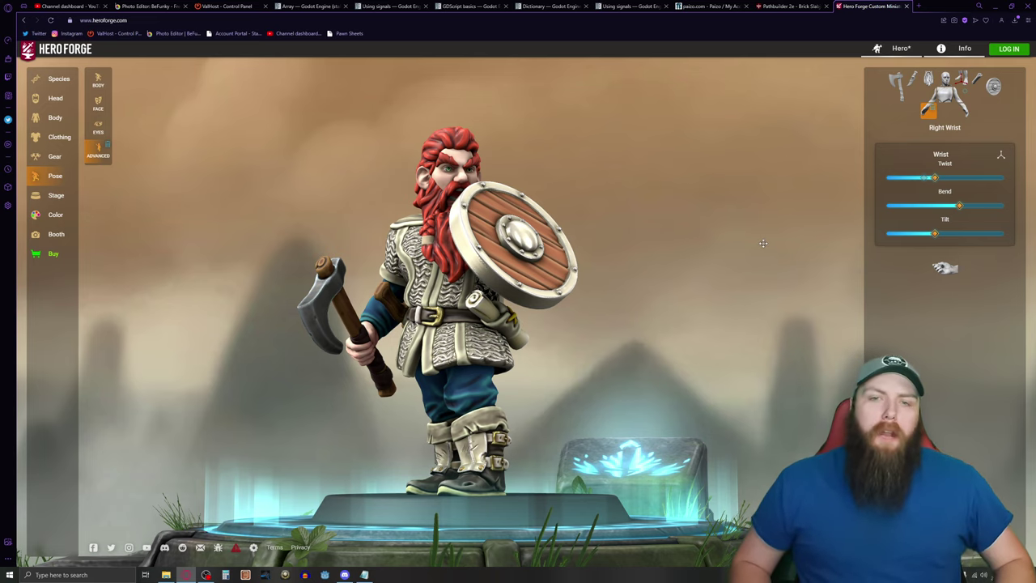
{"action": "left_click_drag", "start_coordinate": [552, 193], "coordinate": [623, 225]}
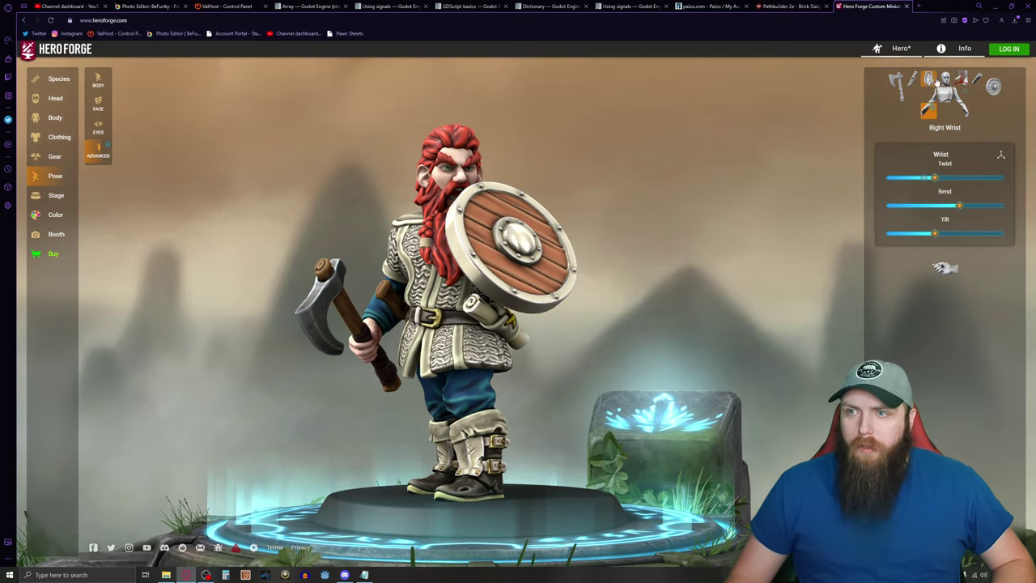
{"action": "left_click", "coordinate": [950, 102]}
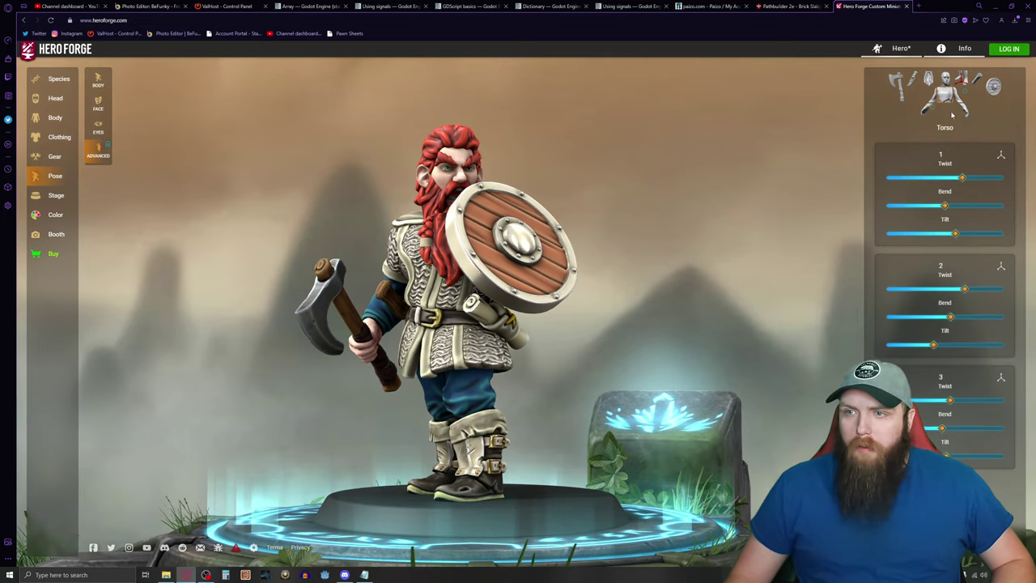
{"action": "left_click_drag", "start_coordinate": [962, 178], "coordinate": [959, 178]}
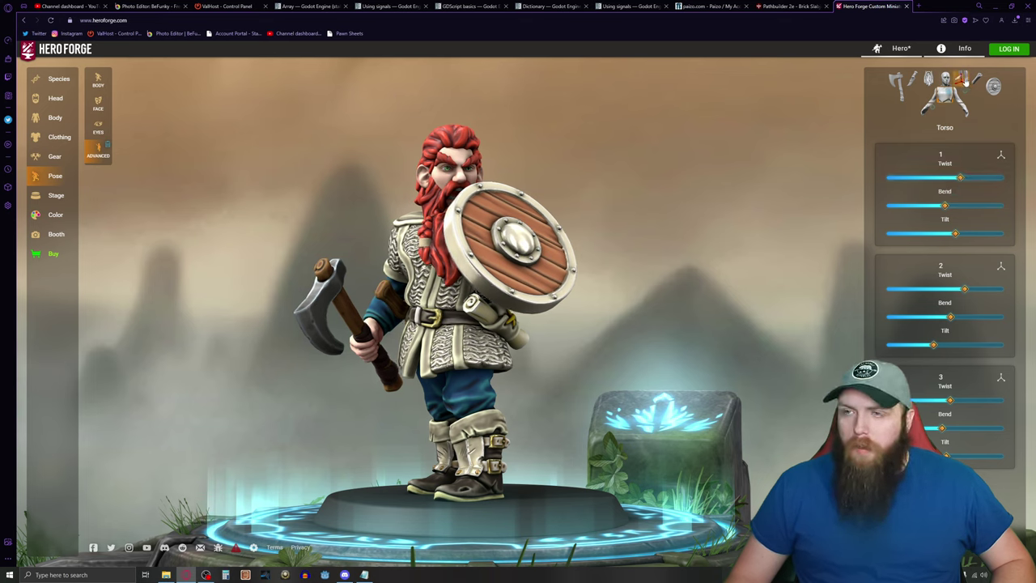
Step: Fine-tune the whole character's stance by slightly lowering the forwards lean and turning the body with a small twist increase
{"action": "left_click", "coordinate": [965, 84]}
{"action": "left_click_drag", "start_coordinate": [946, 180], "coordinate": [942, 178]}
{"action": "left_click_drag", "start_coordinate": [945, 246], "coordinate": [952, 245]}
{"action": "left_click_drag", "start_coordinate": [777, 328], "coordinate": [639, 332]}
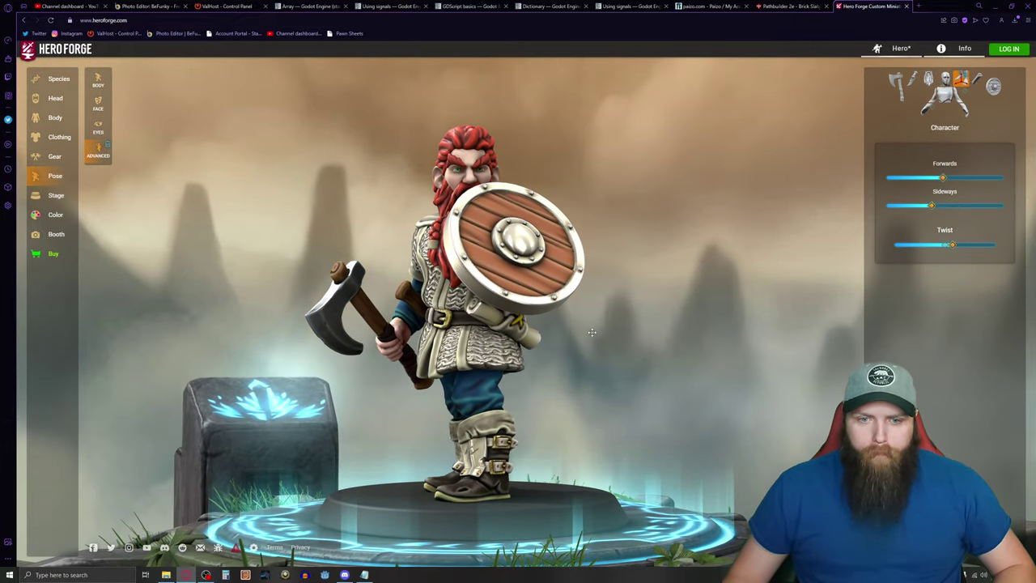
{"action": "left_click_drag", "start_coordinate": [952, 248], "coordinate": [948, 245]}
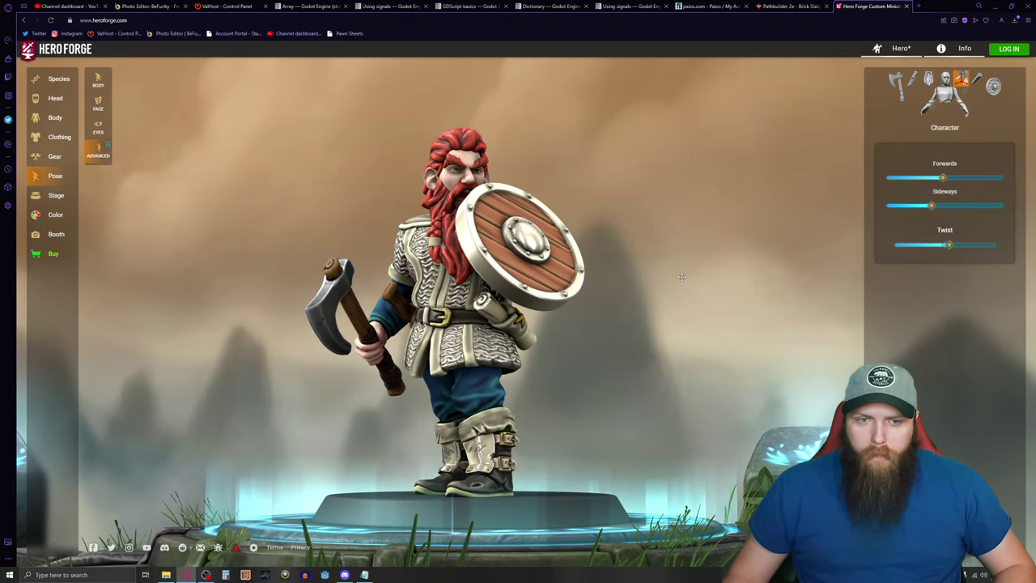
{"action": "left_click_drag", "start_coordinate": [681, 277], "coordinate": [696, 278]}
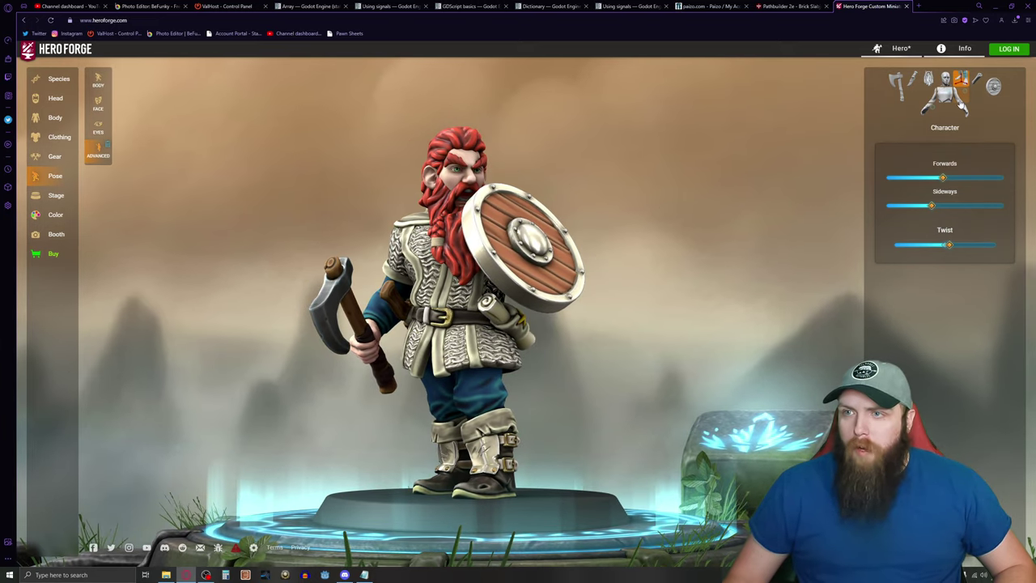
Step: Increase the left elbow's twist to lower the shield away from the dwarf's beard, checking the pose from the front
{"action": "left_click", "coordinate": [961, 102]}
{"action": "left_click_drag", "start_coordinate": [903, 289], "coordinate": [923, 293]}
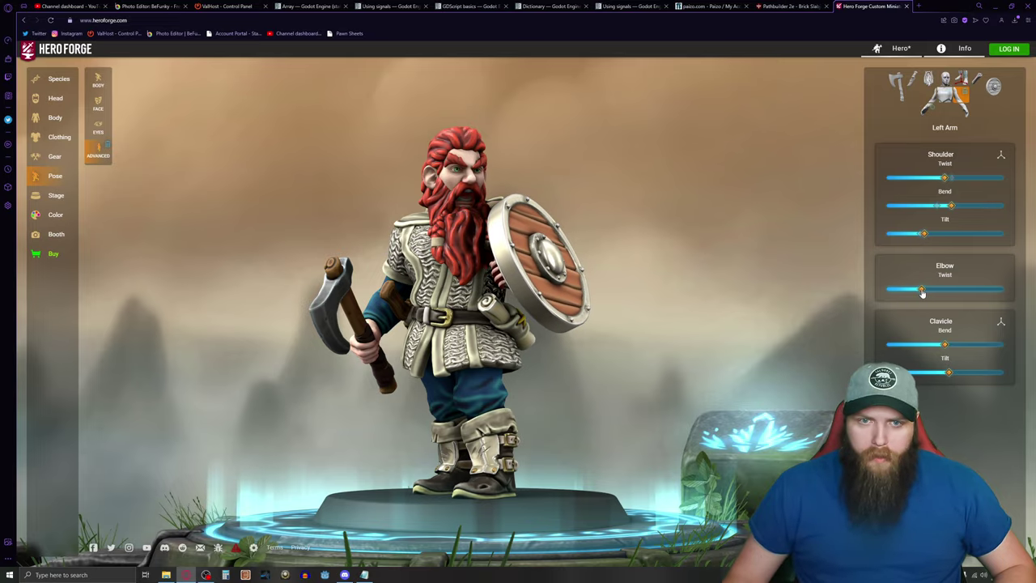
{"action": "left_click_drag", "start_coordinate": [637, 289], "coordinate": [726, 289]}
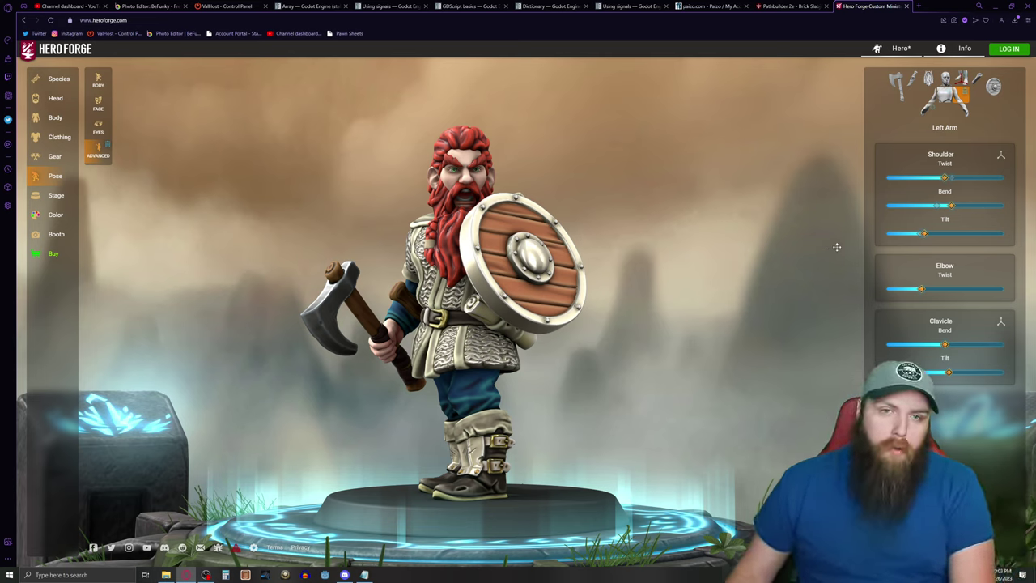
Step: Capture a screenshot of the full dwarf figure, about 855 x 1070 pixels, and save it as a PNG in the Lightshot folder
{"action": "key", "text": "Print"}
{"action": "left_click_drag", "start_coordinate": [285, 73], "coordinate": [631, 506]}
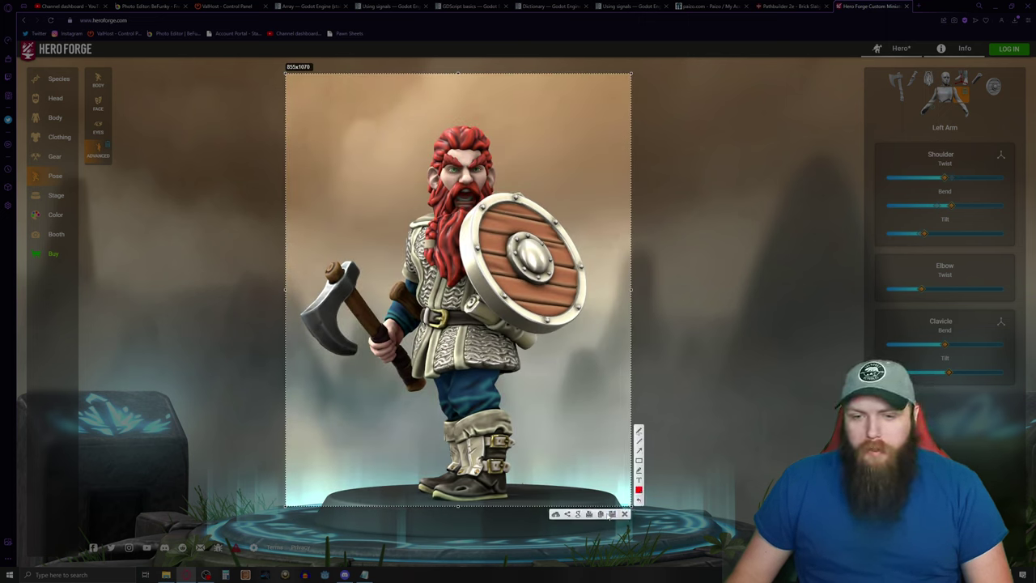
{"action": "left_click", "coordinate": [613, 514]}
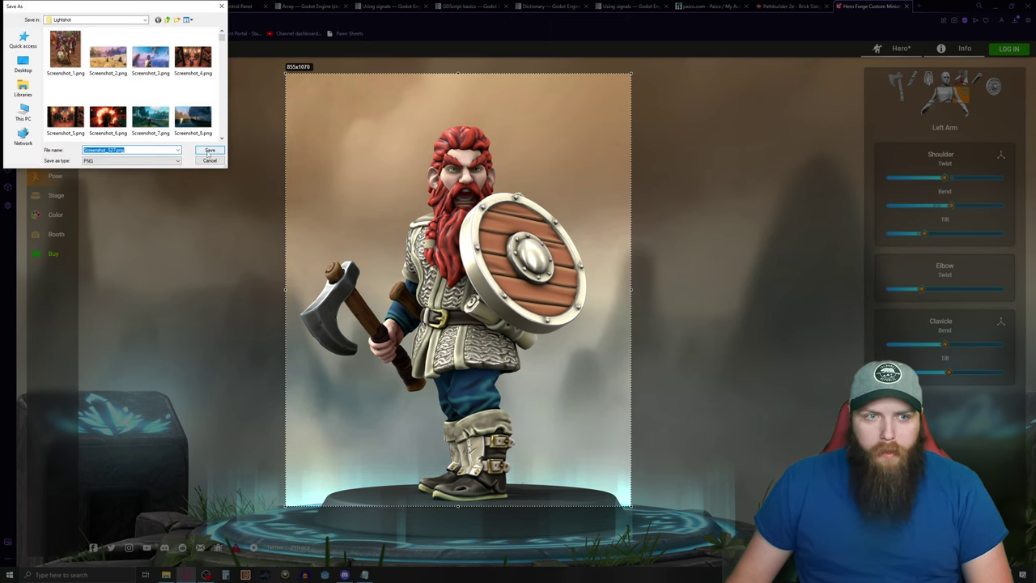
{"action": "left_click", "coordinate": [208, 152]}
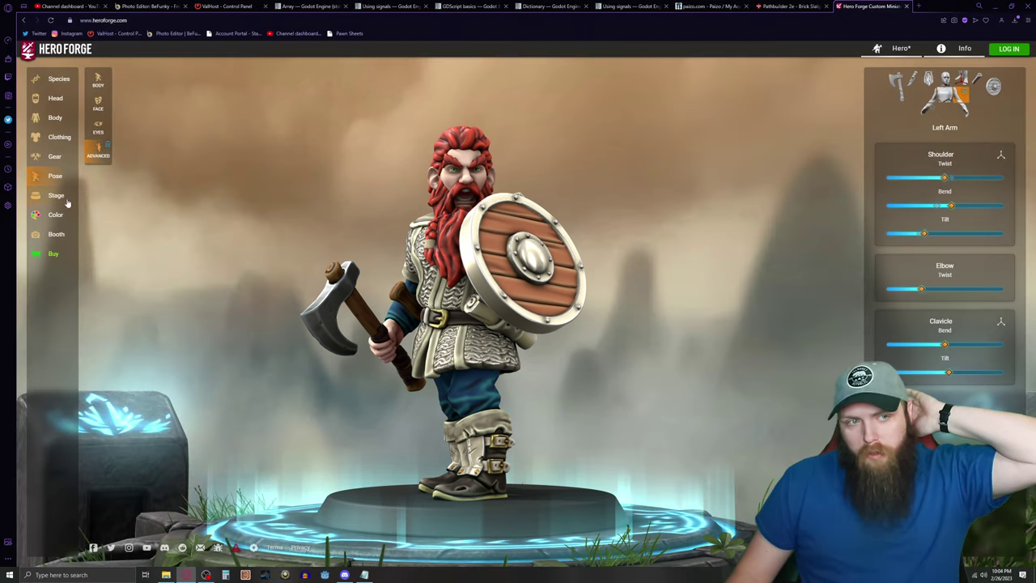
Step: Place the dwarf on the round, grass-covered base
{"action": "left_click", "coordinate": [57, 198]}
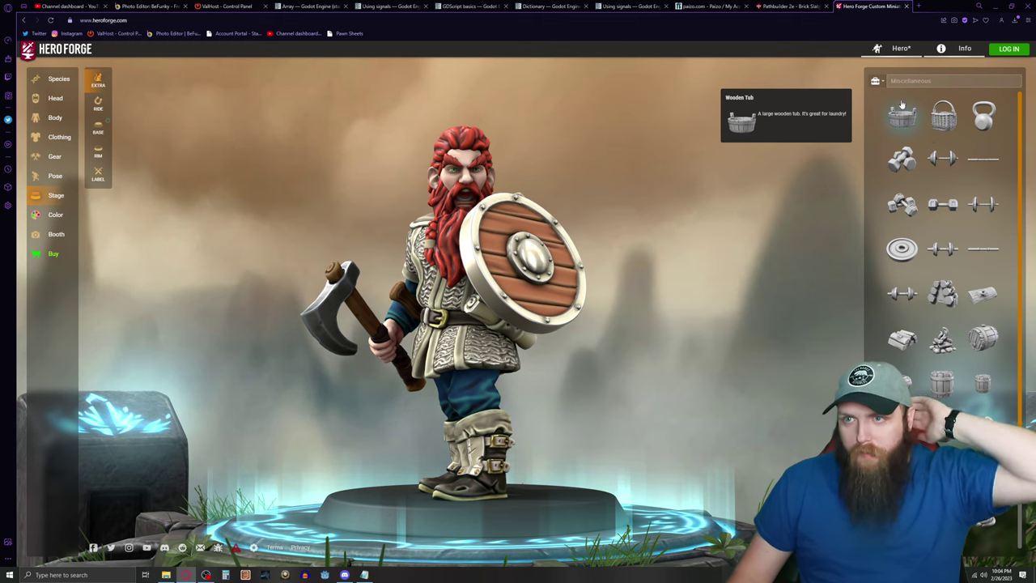
{"action": "left_click", "coordinate": [98, 126]}
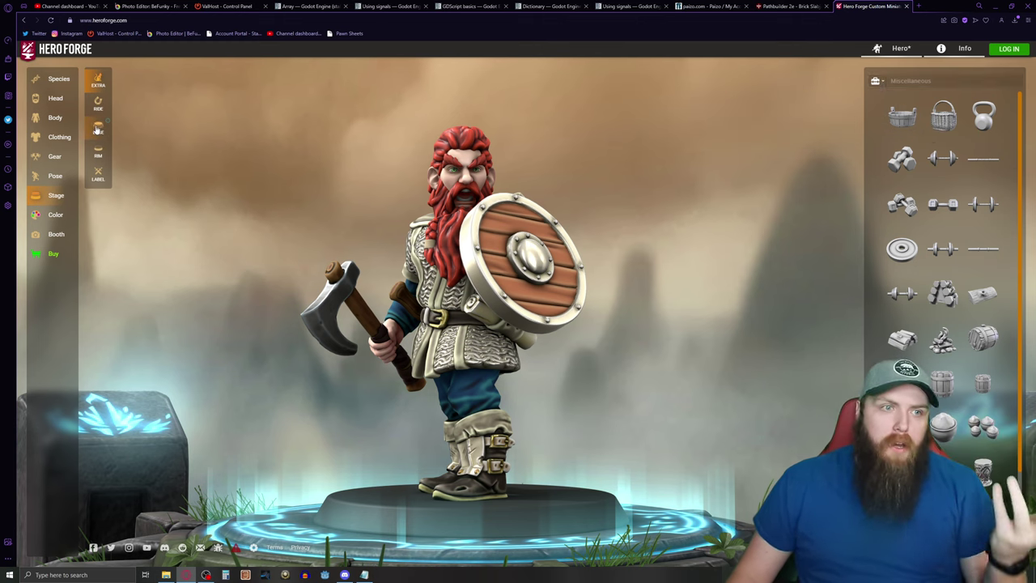
{"action": "left_click", "coordinate": [942, 134]}
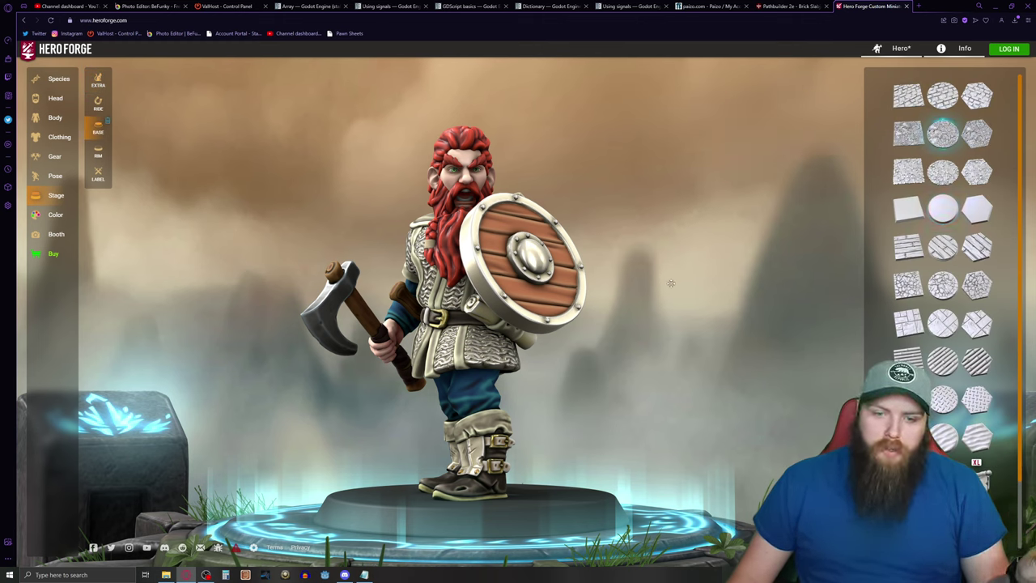
{"action": "mouse_move", "coordinate": [654, 285]}
{"action": "left_mouse_down"}
{"action": "mouse_move", "coordinate": [633, 322]}
{"action": "mouse_move", "coordinate": [637, 278]}
{"action": "left_mouse_up"}
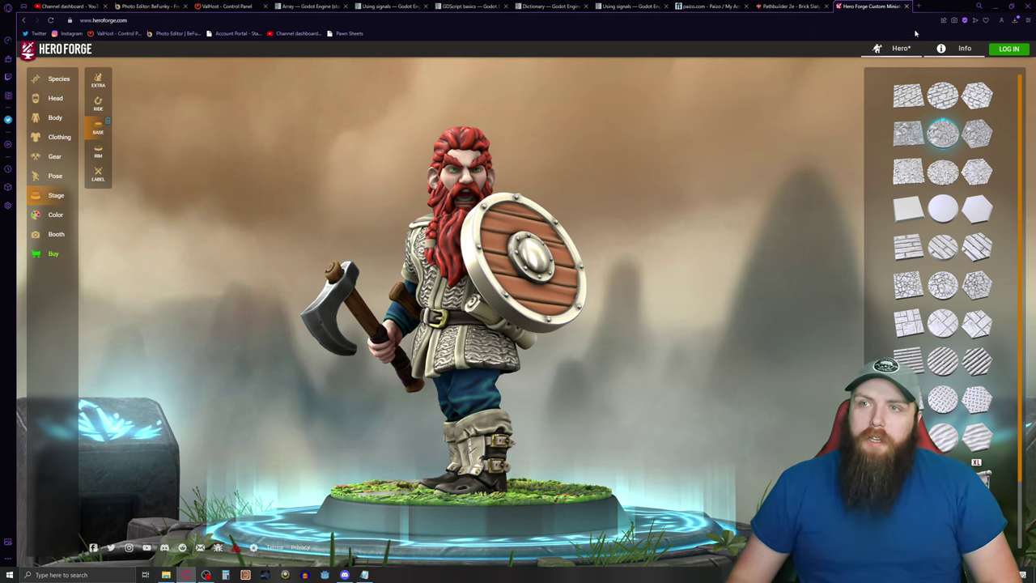
Step: Switch to pawn.bozark.com in a new browser tab and open its Small pawn template
{"action": "left_click", "coordinate": [919, 6]}
{"action": "left_click", "coordinate": [429, 271]}
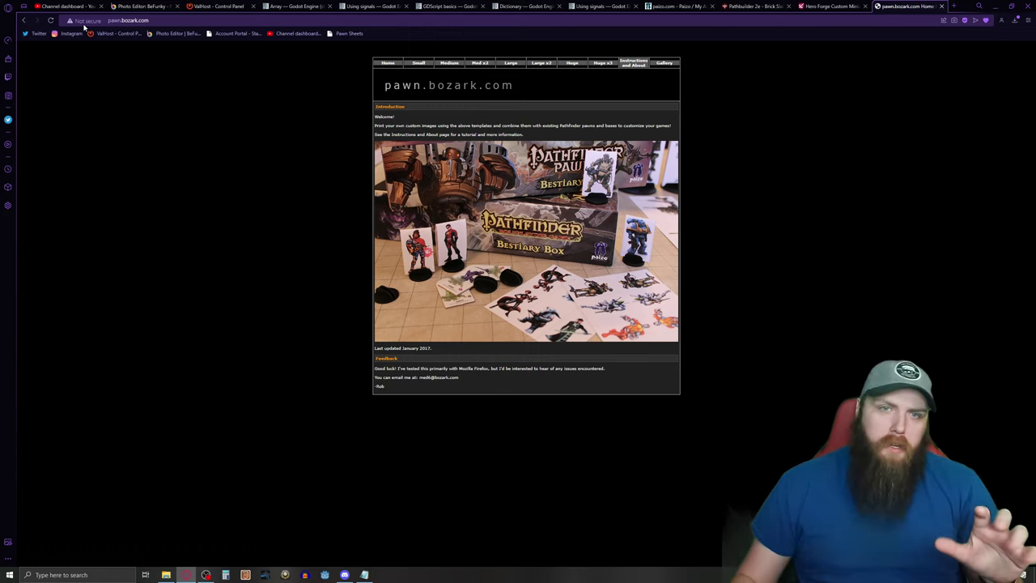
{"action": "left_click", "coordinate": [422, 65]}
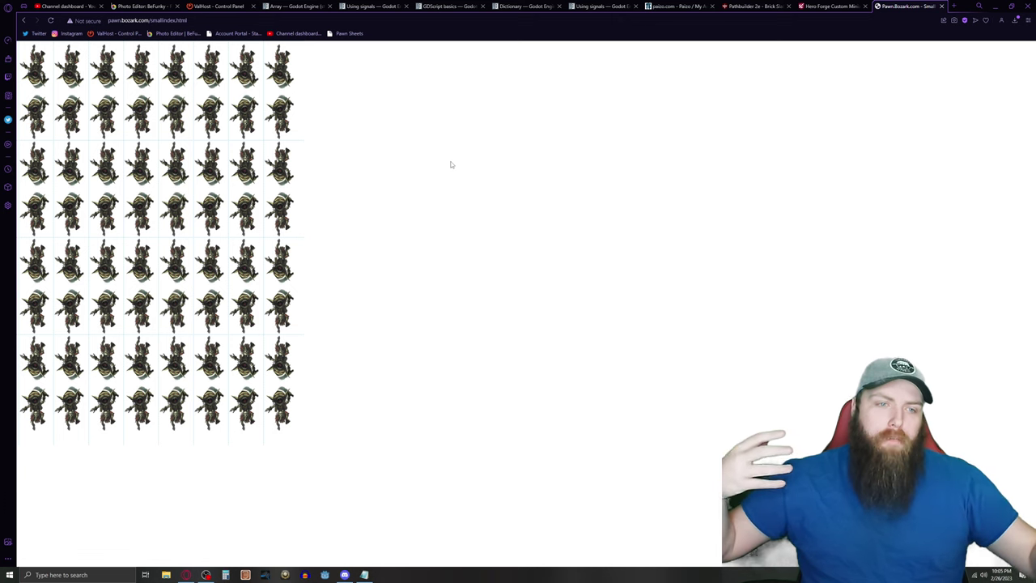
Step: Switch to the BeFunky Photo Editor in a new tab and open the dwarf screenshot from the computer
{"action": "left_click", "coordinate": [954, 7]}
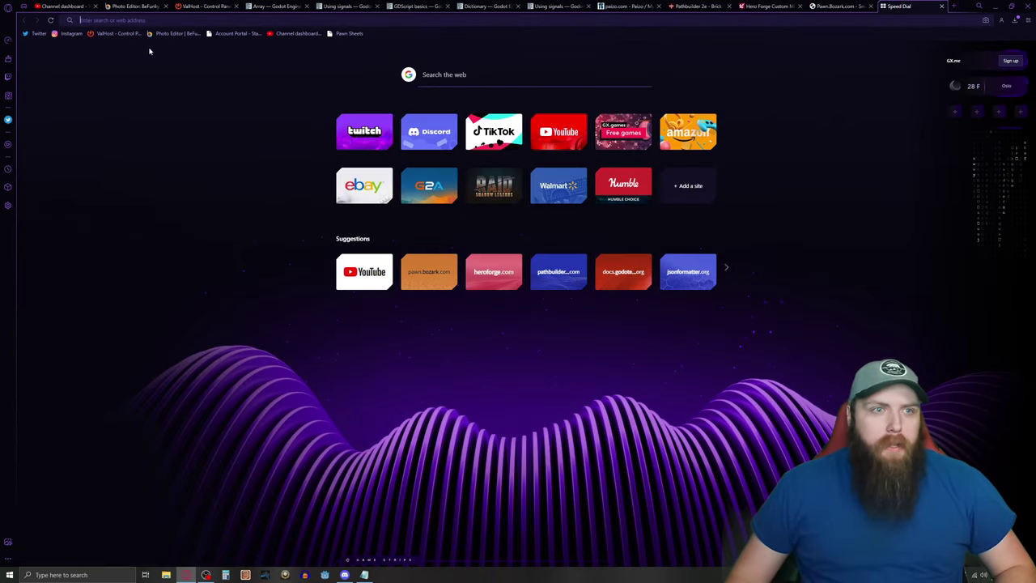
{"action": "left_click", "coordinate": [174, 34]}
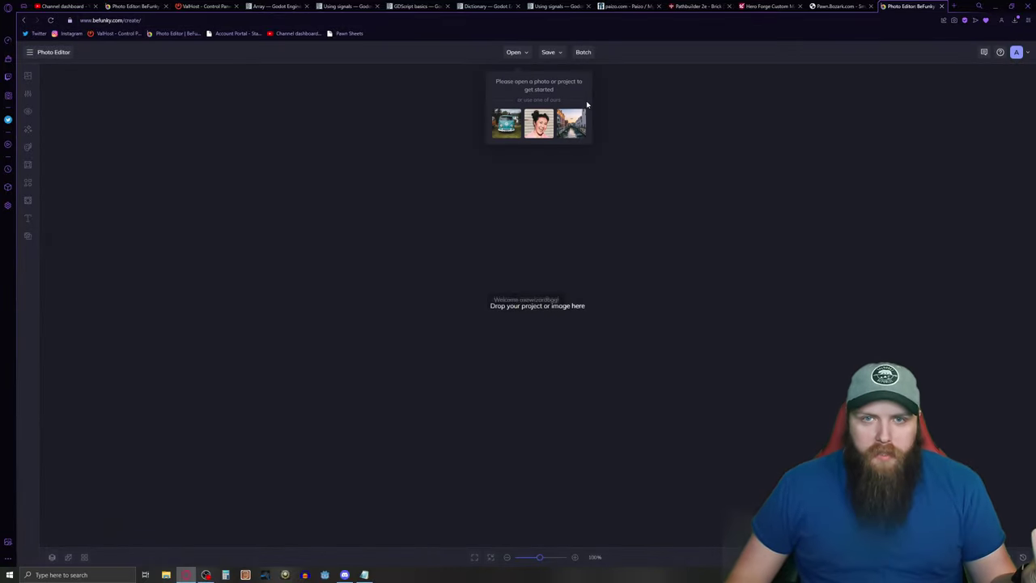
{"action": "left_click", "coordinate": [518, 54]}
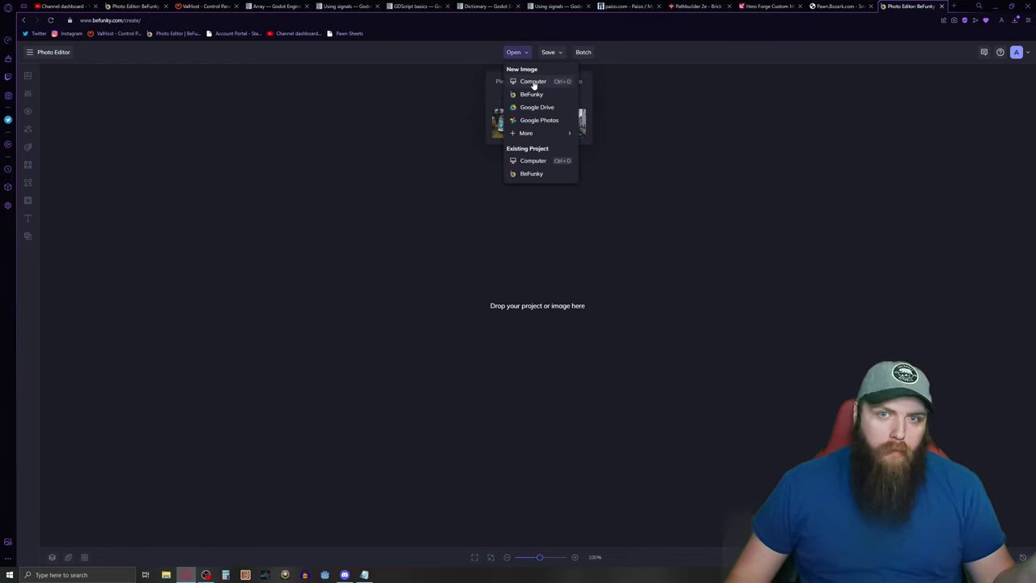
{"action": "left_click", "coordinate": [533, 82]}
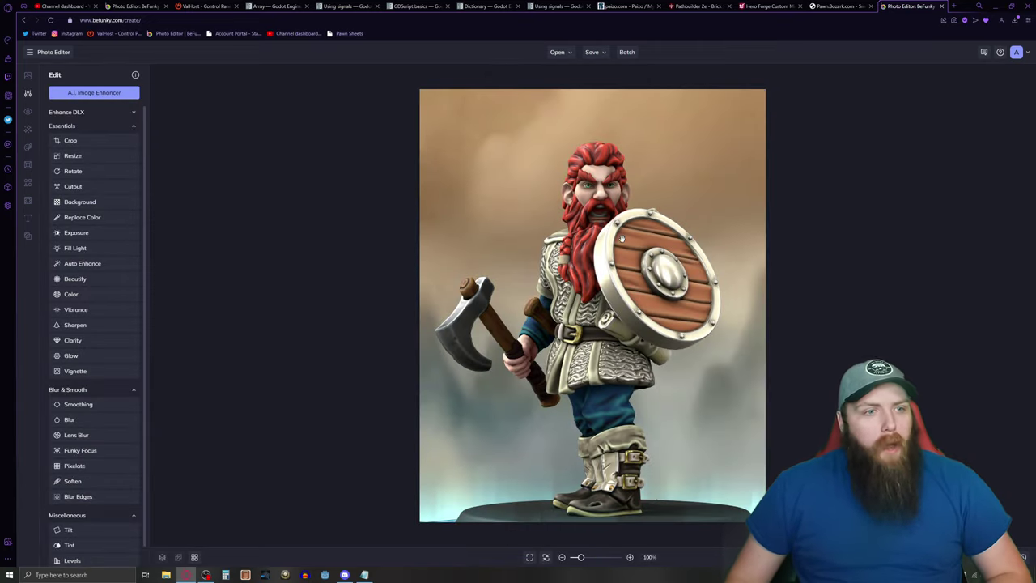
Step: Preview the Underpainting DLX and Graphic Novel DLX effects from the Artsy favorites on the dwarf image, cancelling each one
{"action": "mouse_move", "coordinate": [29, 149]}
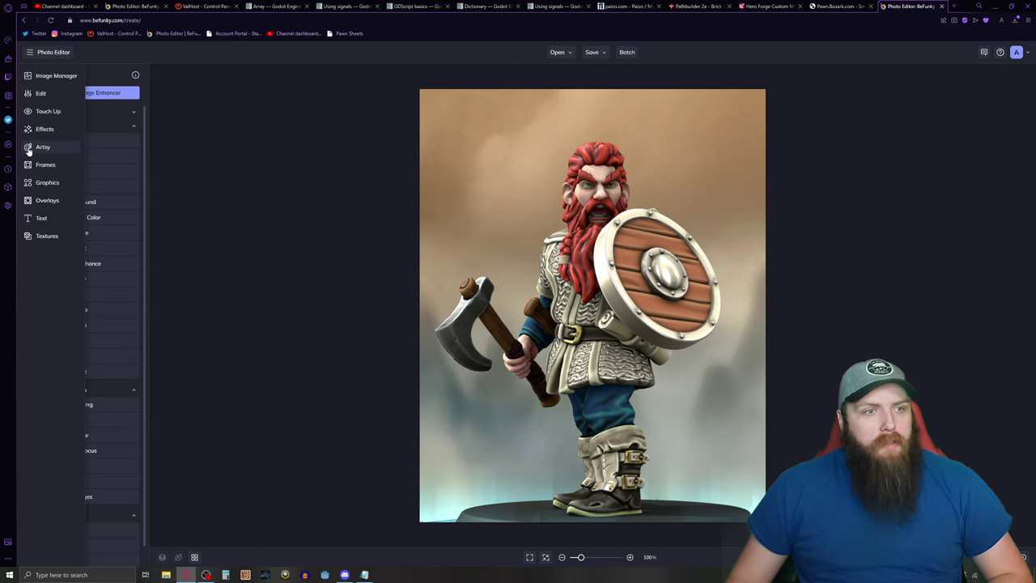
{"action": "left_click", "coordinate": [28, 150]}
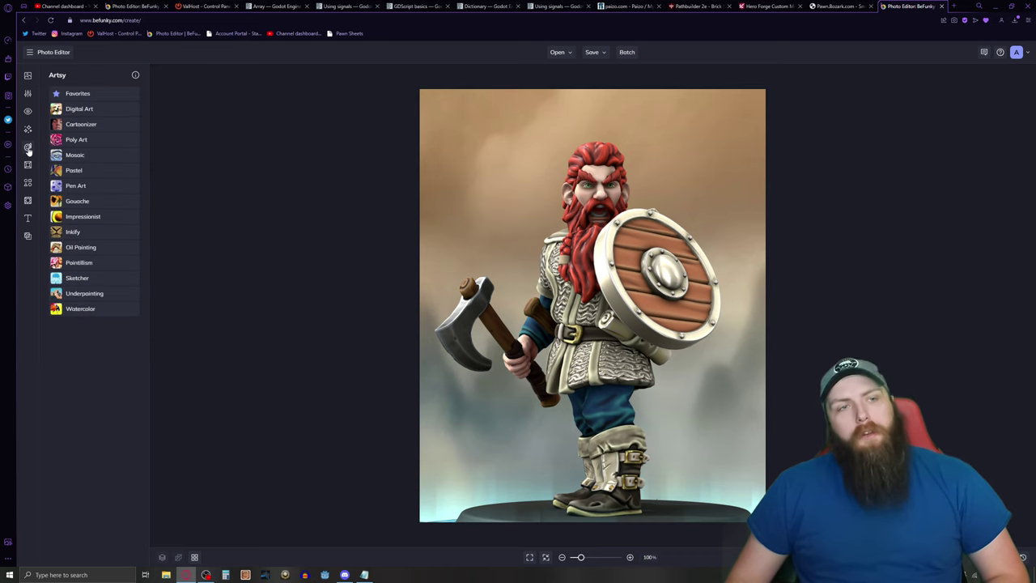
{"action": "left_click", "coordinate": [84, 93]}
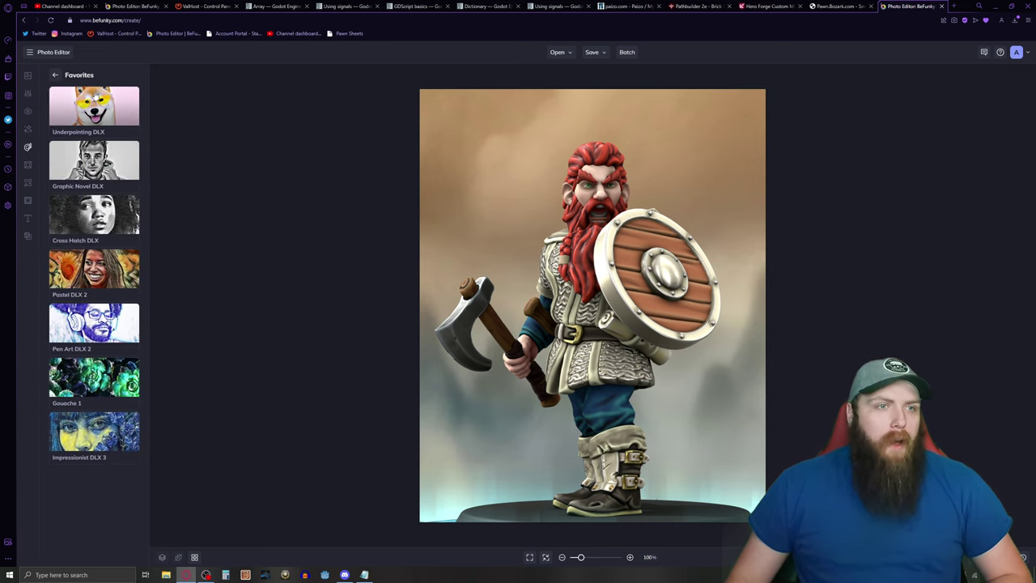
{"action": "left_click", "coordinate": [119, 105]}
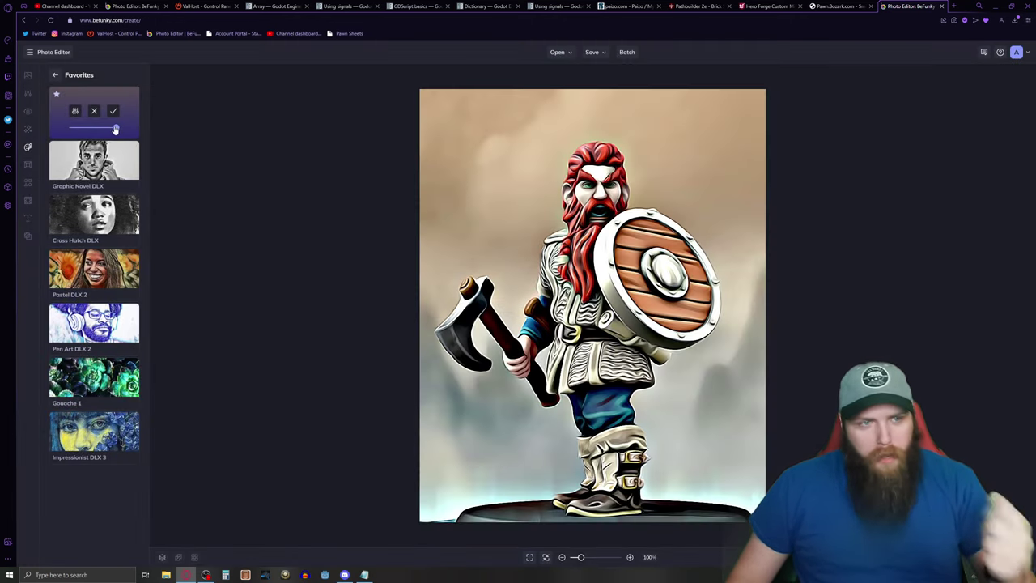
{"action": "left_click", "coordinate": [94, 111]}
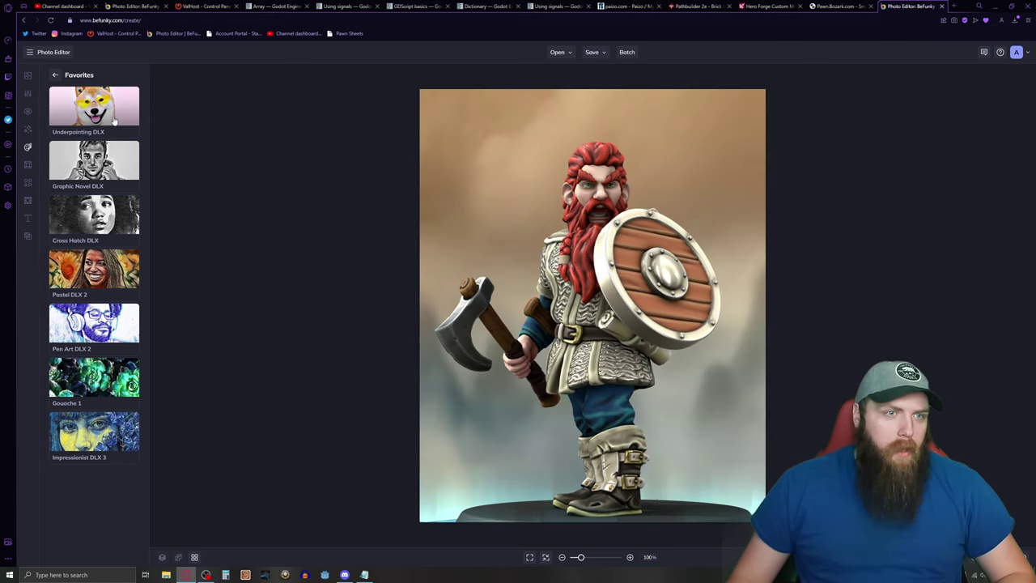
{"action": "left_click", "coordinate": [114, 181]}
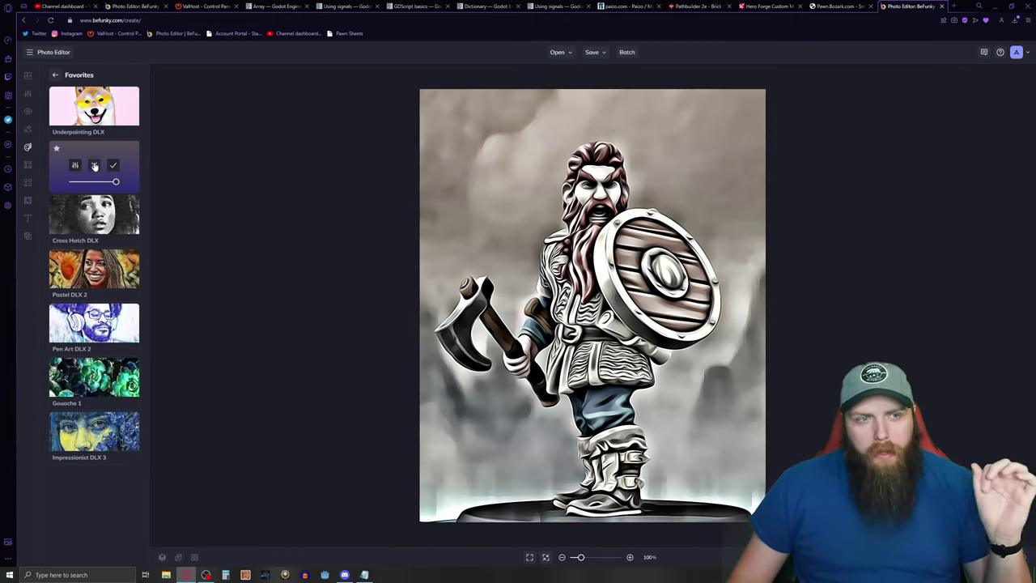
{"action": "left_click_drag", "start_coordinate": [118, 183], "coordinate": [124, 185]}
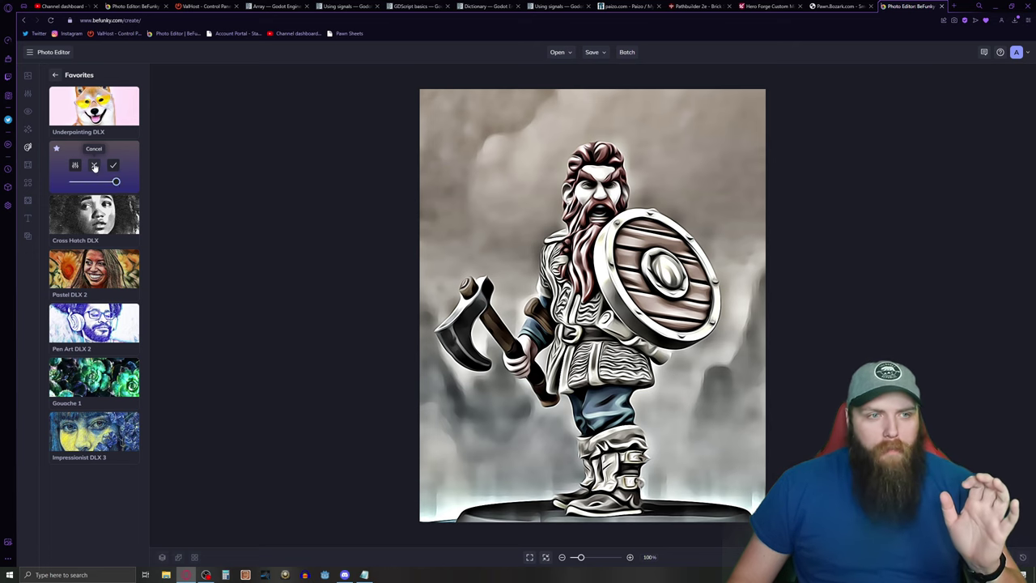
{"action": "left_click", "coordinate": [94, 166]}
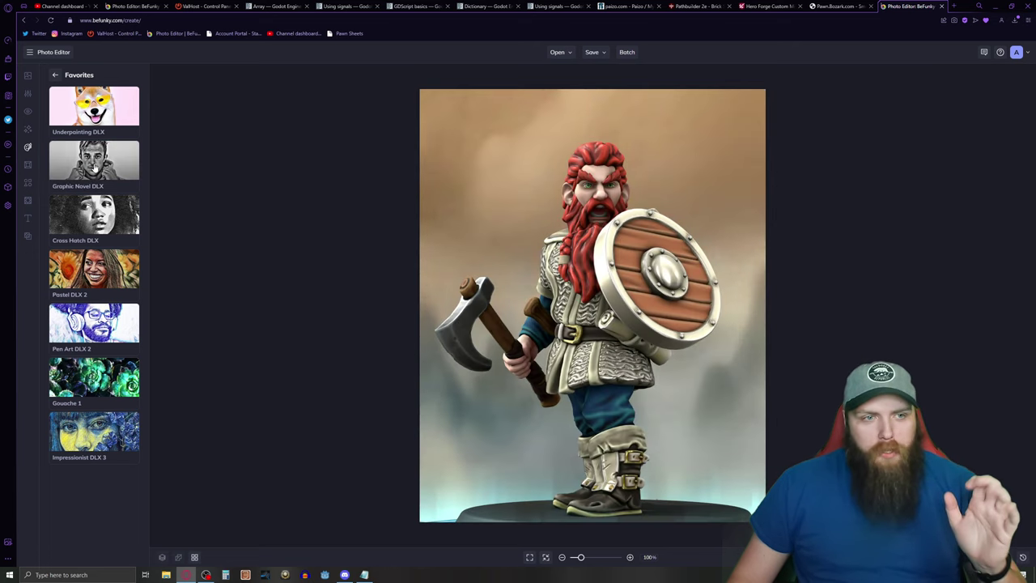
Step: Apply the Cross Hatch DLX effect to the dwarf image and save it to the computer as a JPG named BrickSlabjaw
{"action": "left_click", "coordinate": [119, 213]}
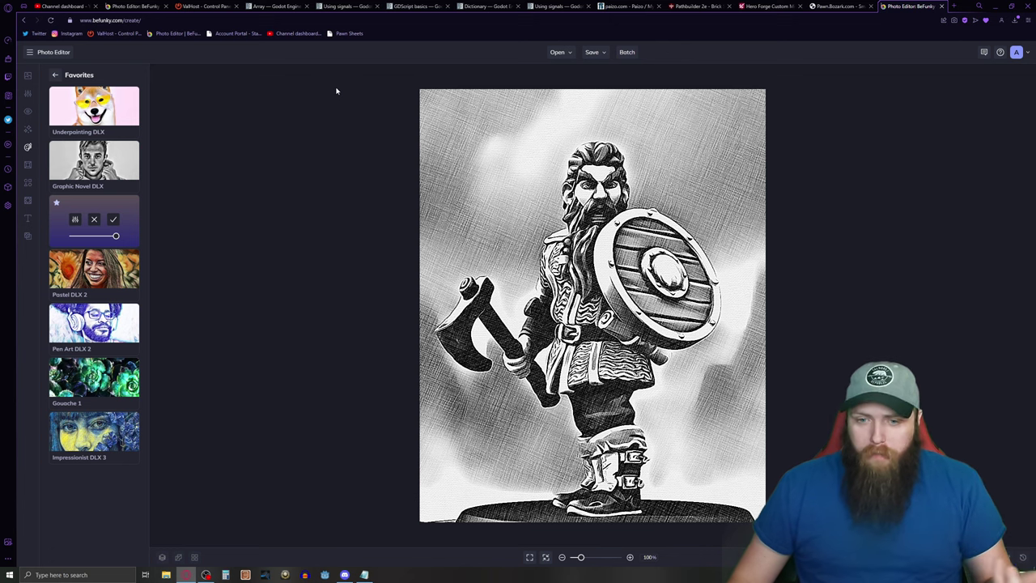
{"action": "left_click", "coordinate": [592, 52]}
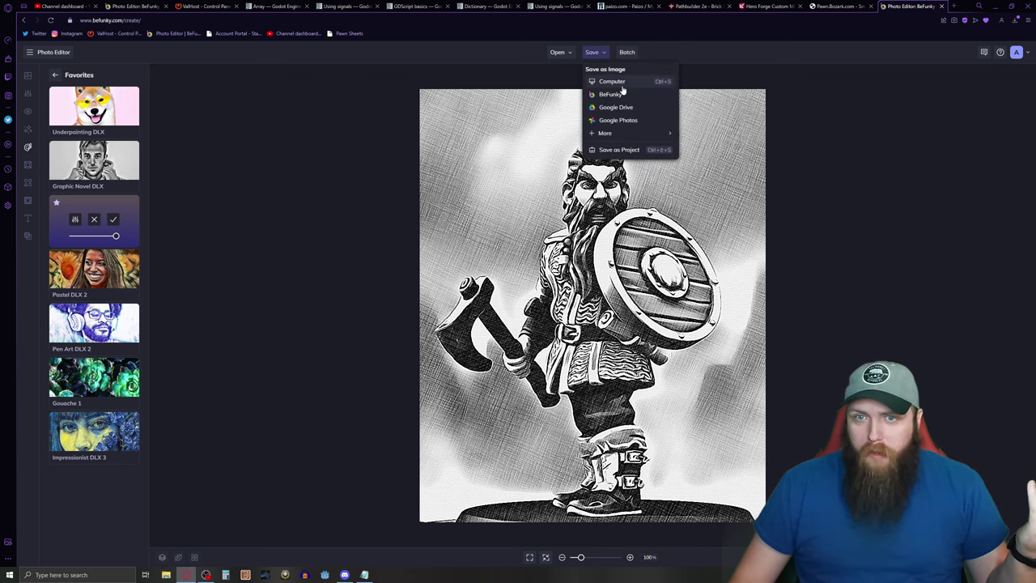
{"action": "left_click", "coordinate": [624, 85]}
{"action": "key", "text": "BackSpace"}
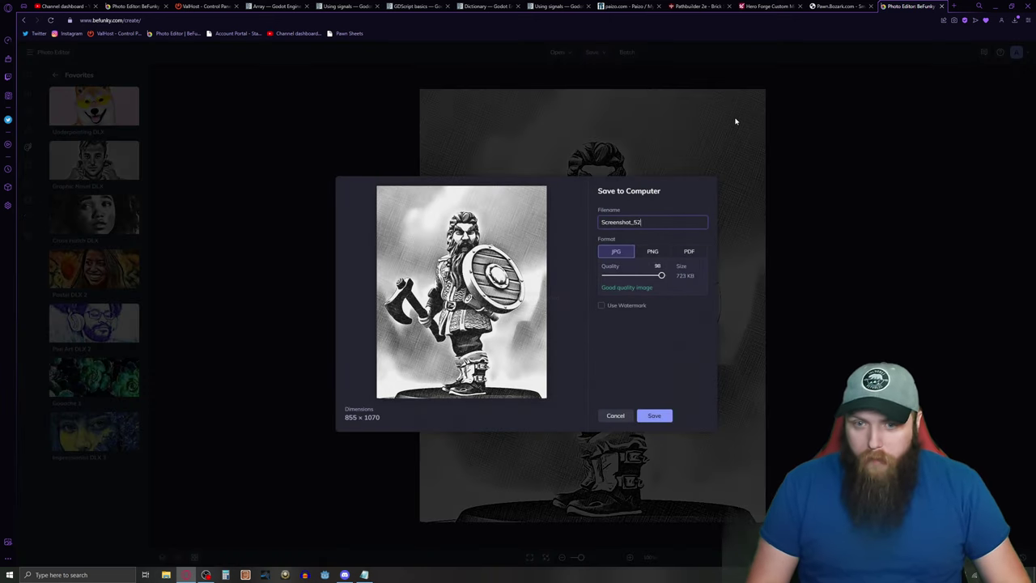
{"action": "key", "text": "BackSpace"}
{"action": "key", "text": "BackSpace"}
{"action": "key", "text": "BackSpace"}
{"action": "key", "text": "BackSpace"}
{"action": "key", "text": "BackSpace"}
{"action": "key", "text": "BackSpace"}
{"action": "key", "text": "BackSpace"}
{"action": "key", "text": "BackSpace"}
{"action": "key", "text": "BackSpace"}
{"action": "key", "text": "BackSpace"}
{"action": "key", "text": "BackSpace"}
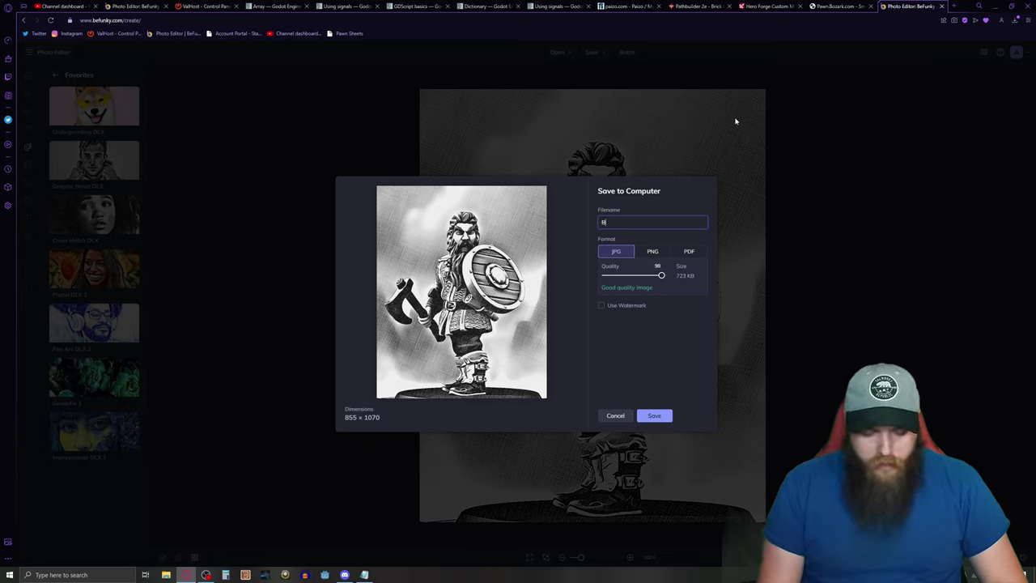
{"action": "type", "text": "BrickSlob"}
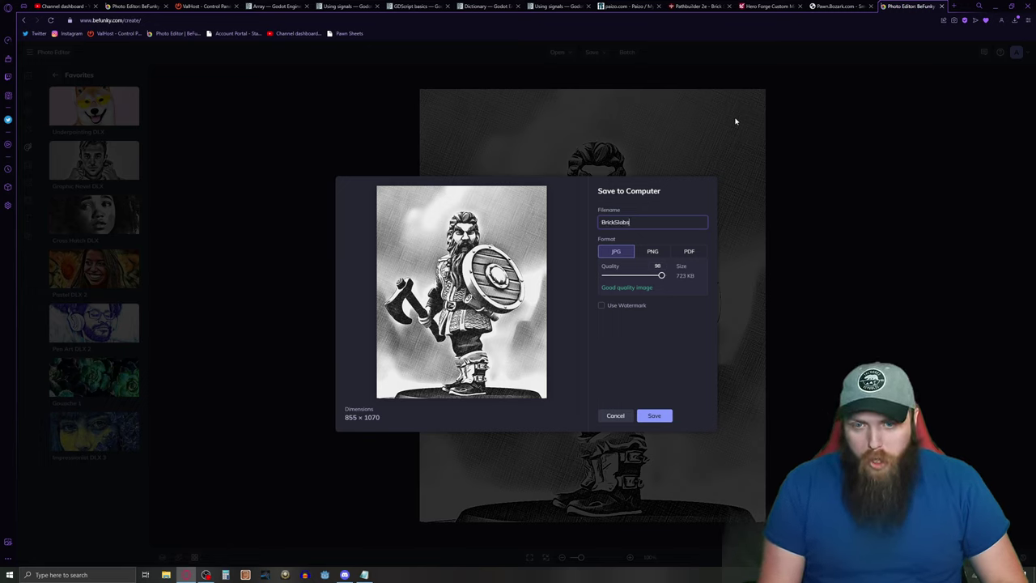
{"action": "left_click", "coordinate": [654, 415]}
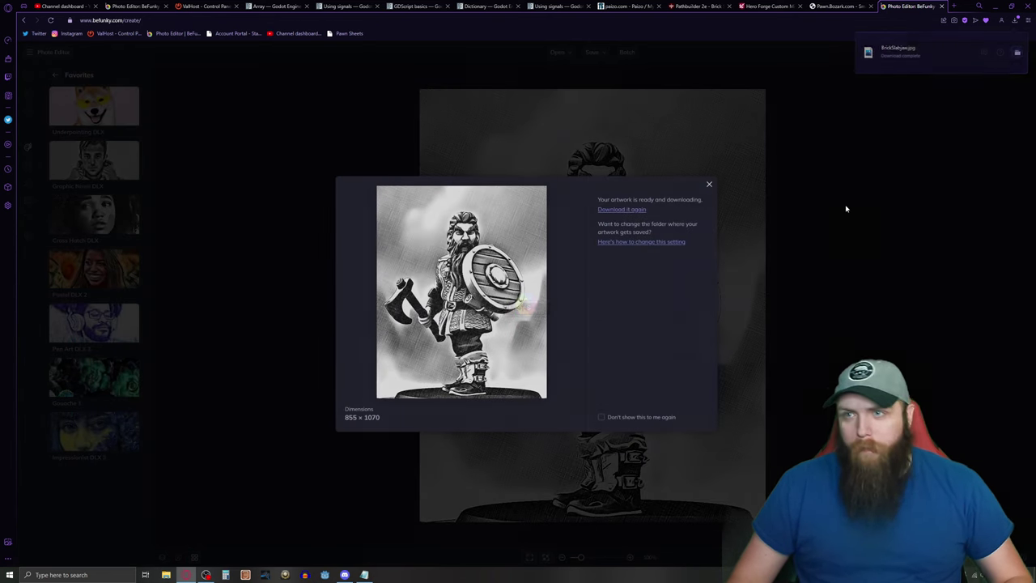
{"action": "left_click", "coordinate": [709, 185]}
Step: Switch to the pawn.bozark.com tab and return from the Small template to the site's home page
{"action": "left_click", "coordinate": [840, 7]}
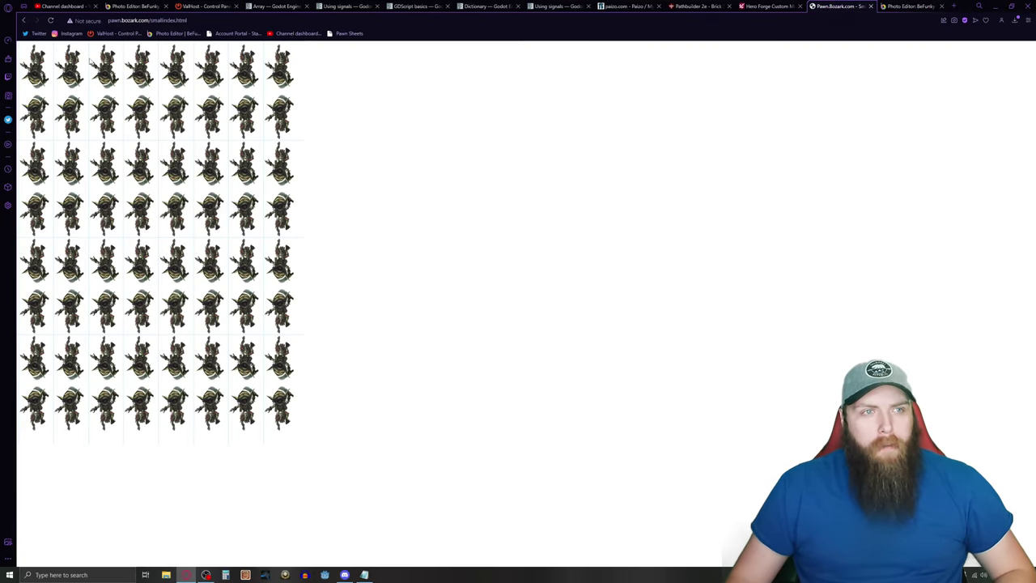
{"action": "left_click", "coordinate": [23, 20]}
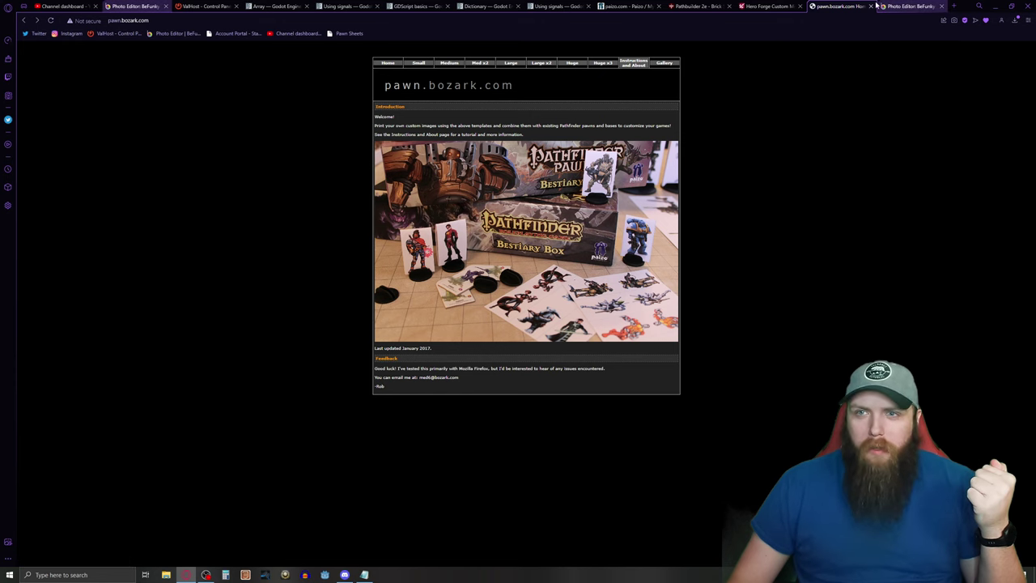
Step: Open the Archives of Nethys ancestries page in a new tab and look up the size listed for the Dwarf
{"action": "left_click", "coordinate": [943, 6]}
{"action": "type", "text": "ar"}
{"action": "key", "text": "Return"}
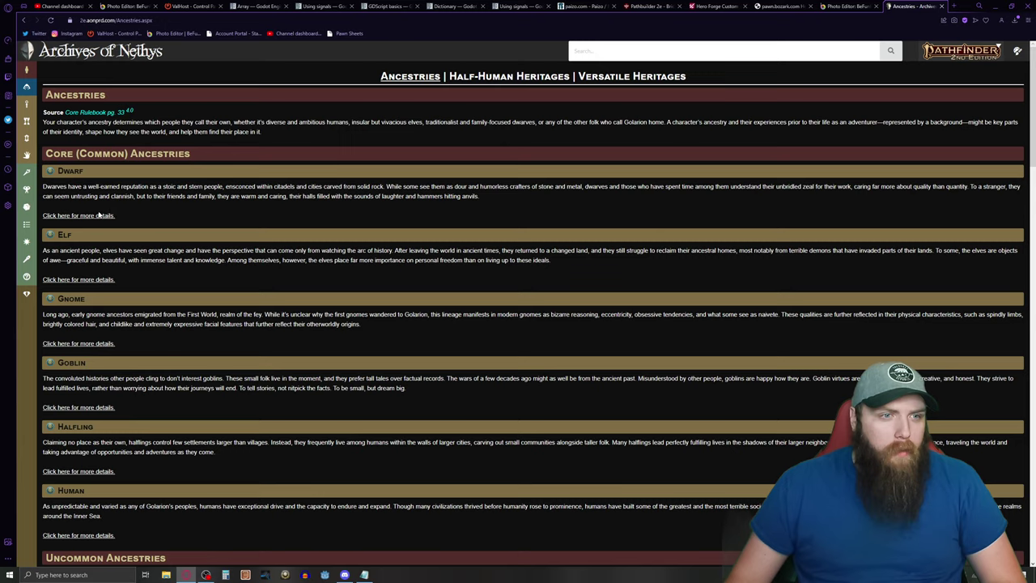
{"action": "left_click", "coordinate": [91, 214]}
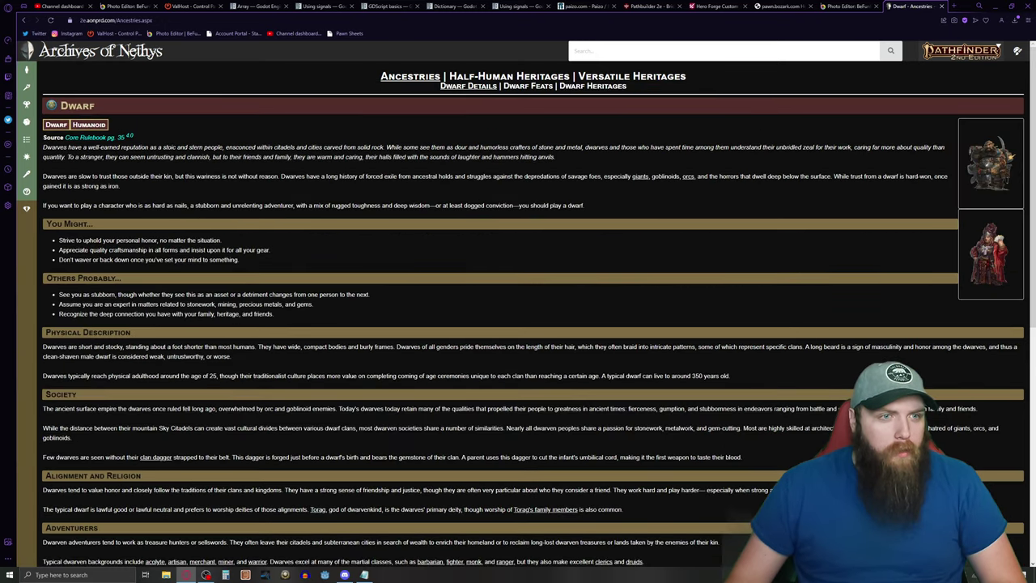
{"action": "scroll", "coordinate": [144, 196], "scroll_direction": "down", "scroll_amount": 3}
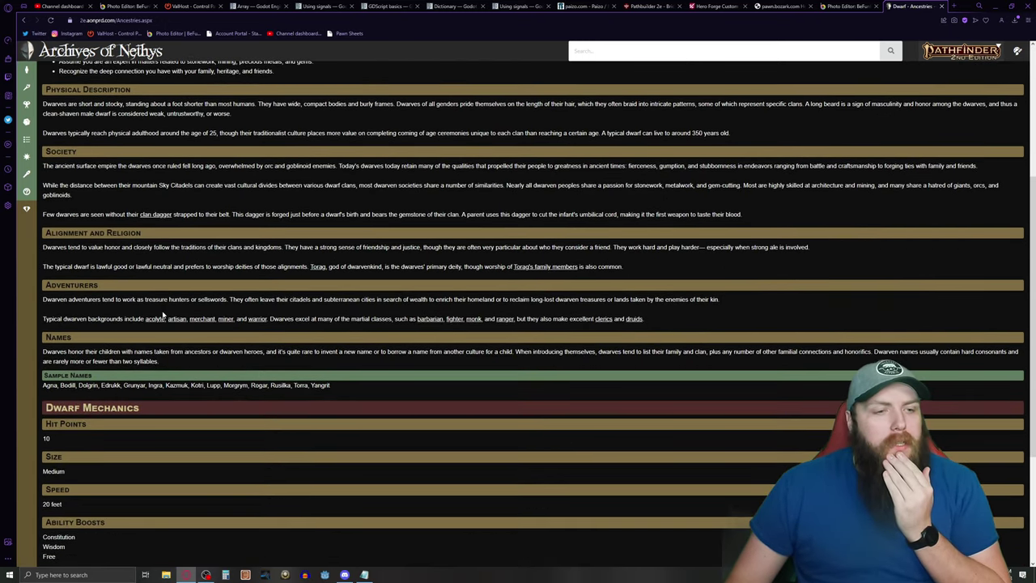
{"action": "left_click", "coordinate": [43, 480]}
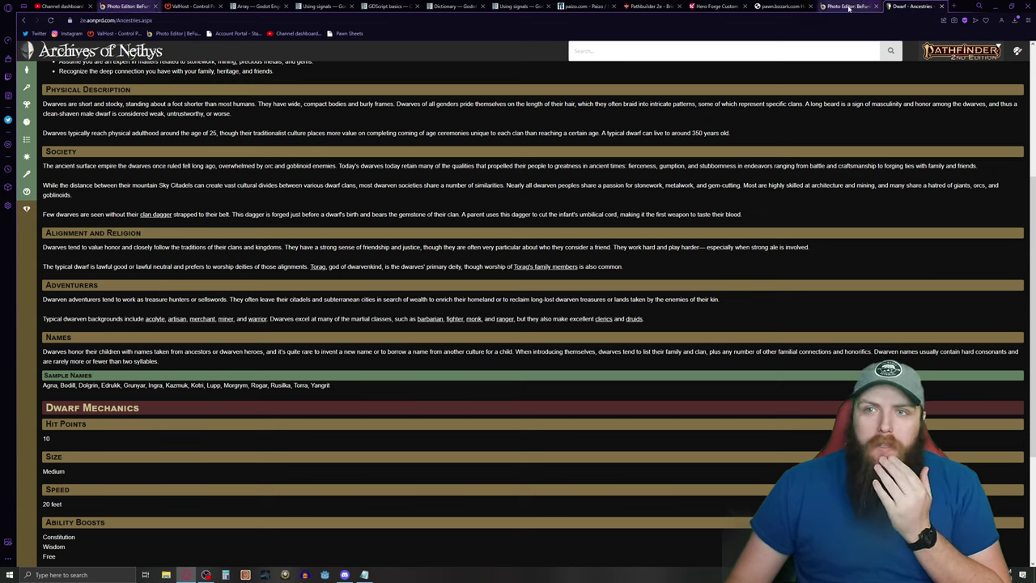
Step: Open the Medium pawn template on pawn.bozark.com and bring up the Downloads folder in File Explorer
{"action": "left_click", "coordinate": [782, 6]}
{"action": "left_click", "coordinate": [449, 63]}
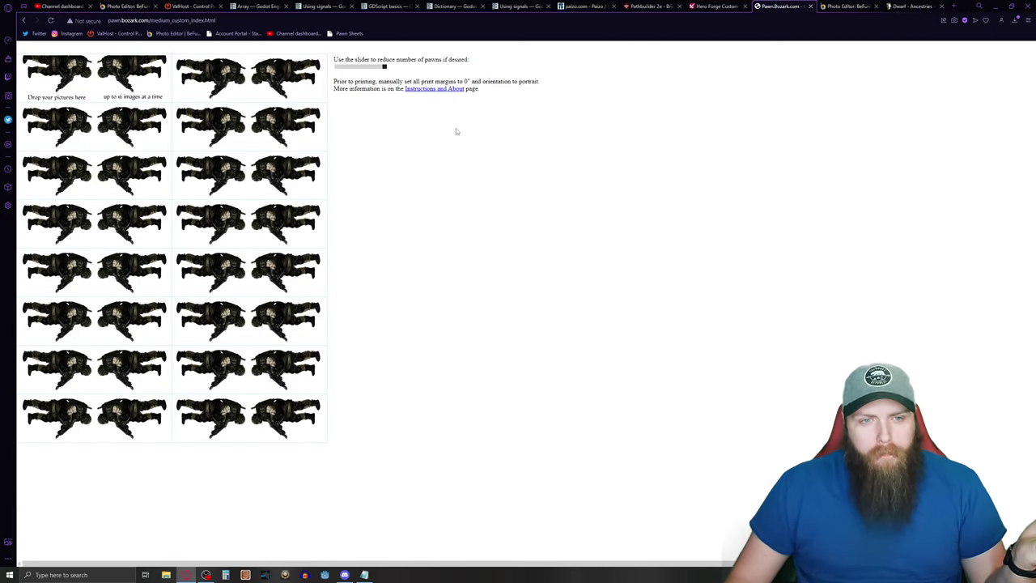
{"action": "left_click", "coordinate": [166, 575]}
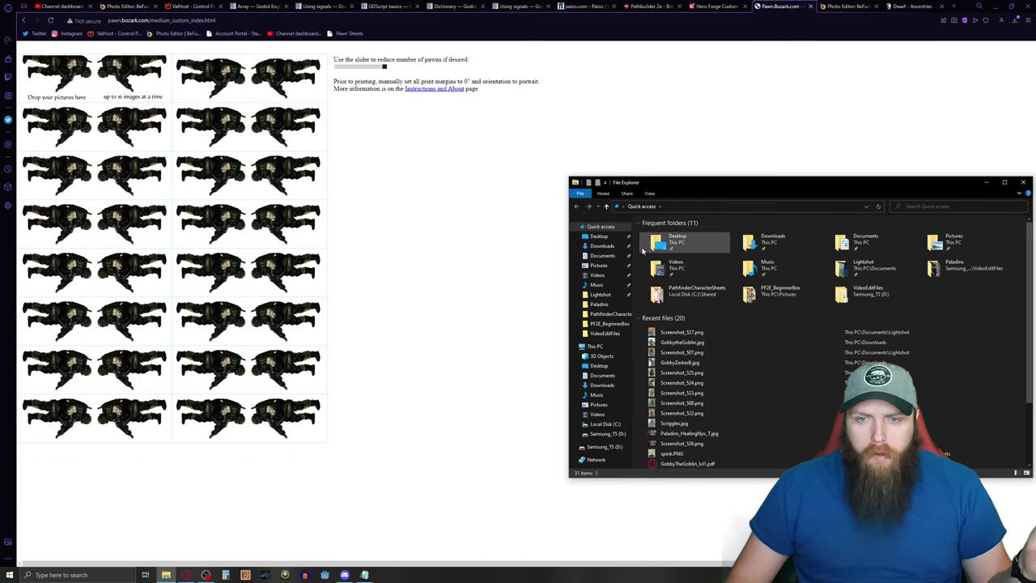
{"action": "left_click", "coordinate": [602, 246]}
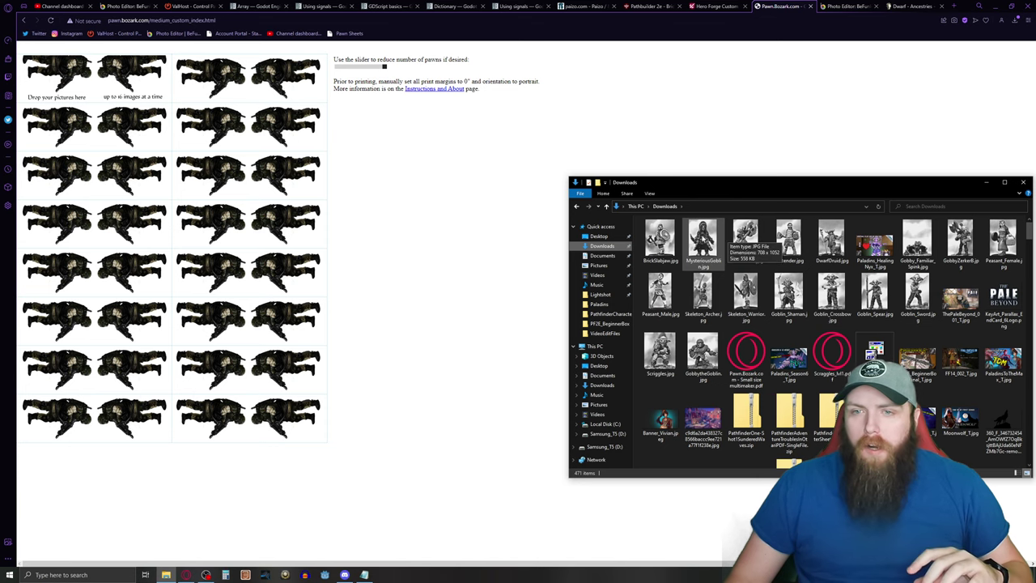
Step: Add the BrickSlabjaw, Bartender, DwarfDruid, Skeleton_Warrior, Skeleton_Archer, Peasant_Male and Peasant_Female images from Downloads to the Medium pawn sheet
{"action": "left_click", "coordinate": [660, 240]}
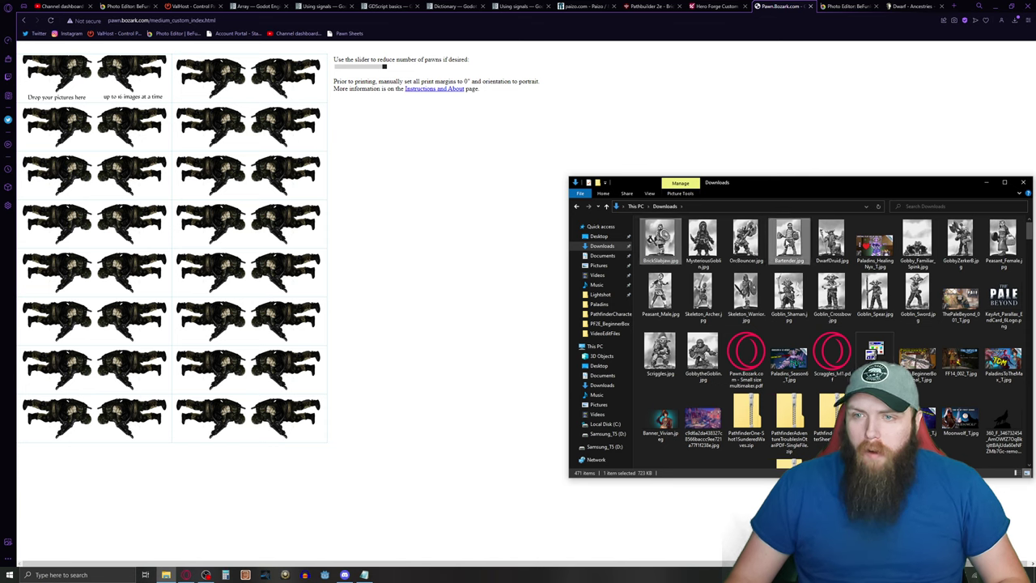
{"action": "left_click", "coordinate": [789, 240], "text": "ctrl"}
{"action": "left_click", "coordinate": [831, 241], "text": "ctrl"}
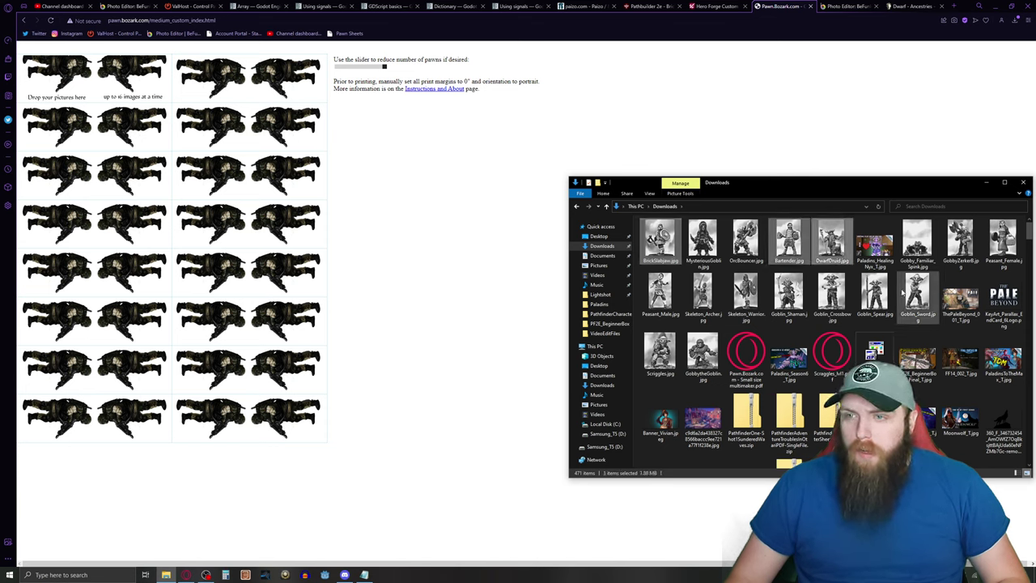
{"action": "left_click", "coordinate": [745, 293], "text": "ctrl"}
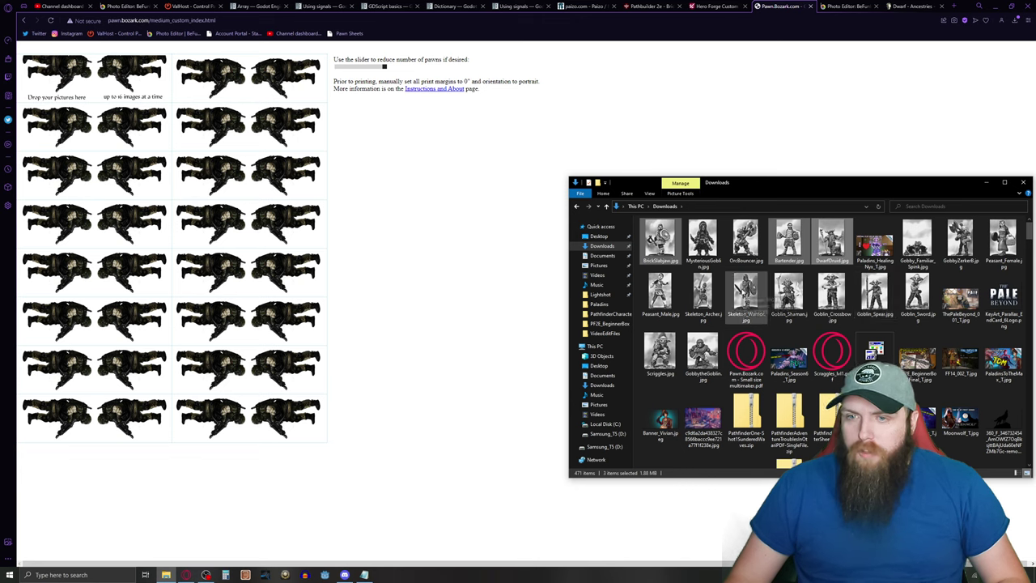
{"action": "left_click", "coordinate": [703, 293], "text": "ctrl"}
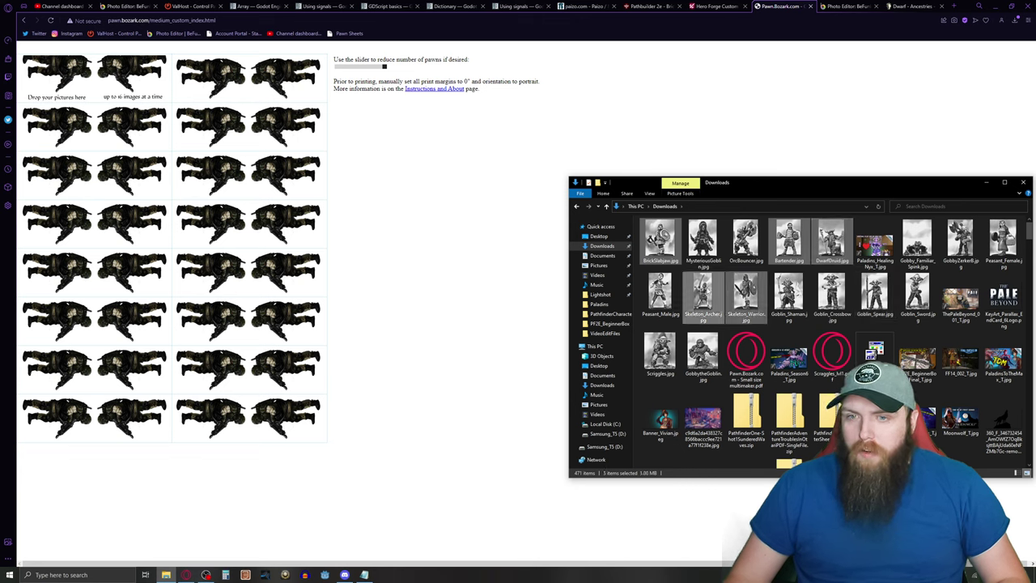
{"action": "left_click", "coordinate": [659, 293], "text": "ctrl"}
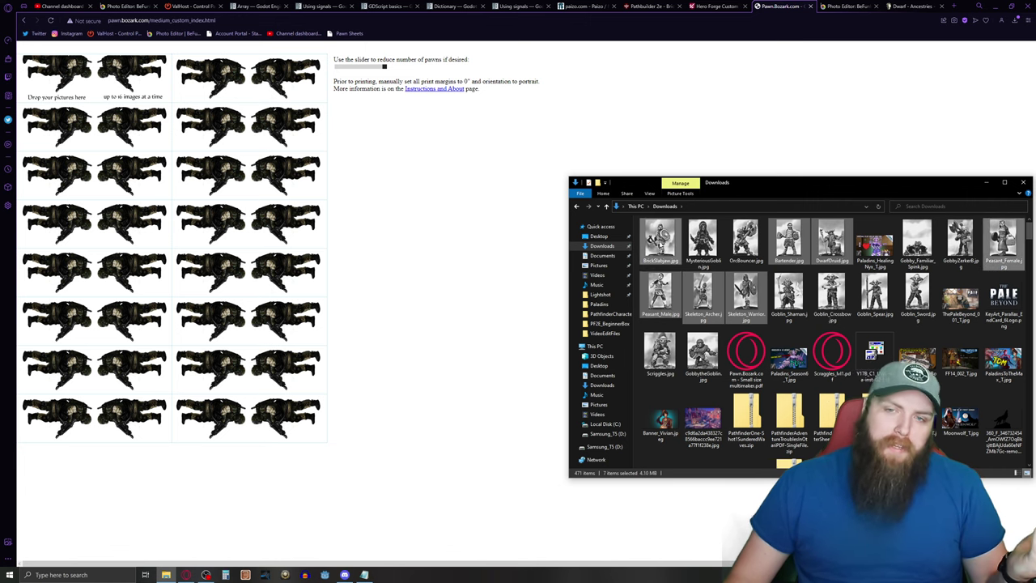
{"action": "left_click_drag", "start_coordinate": [688, 251], "coordinate": [271, 180]}
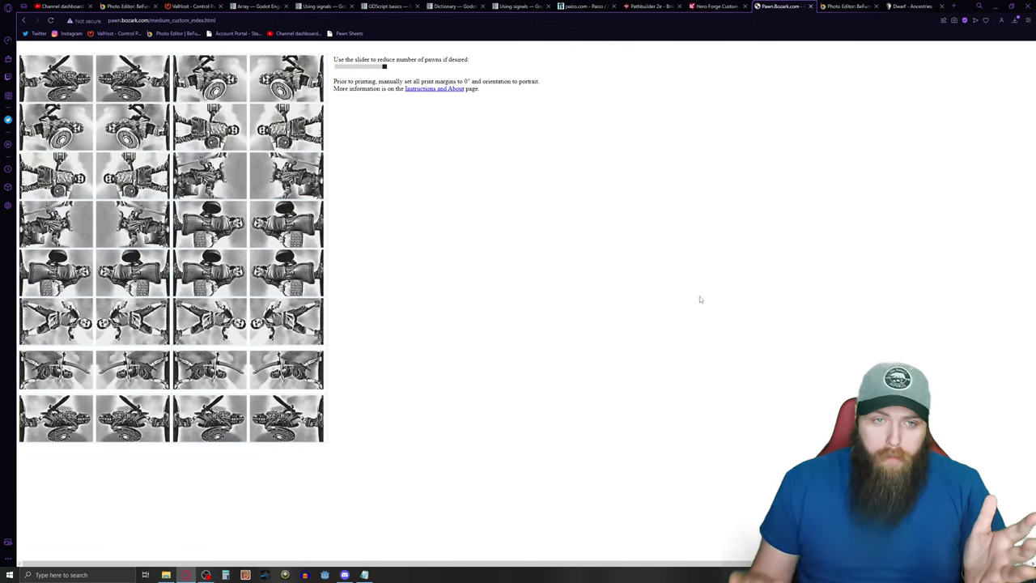
Step: Open the print settings for the filled pawn sheet and set the margins to None
{"action": "right_click", "coordinate": [260, 179]}
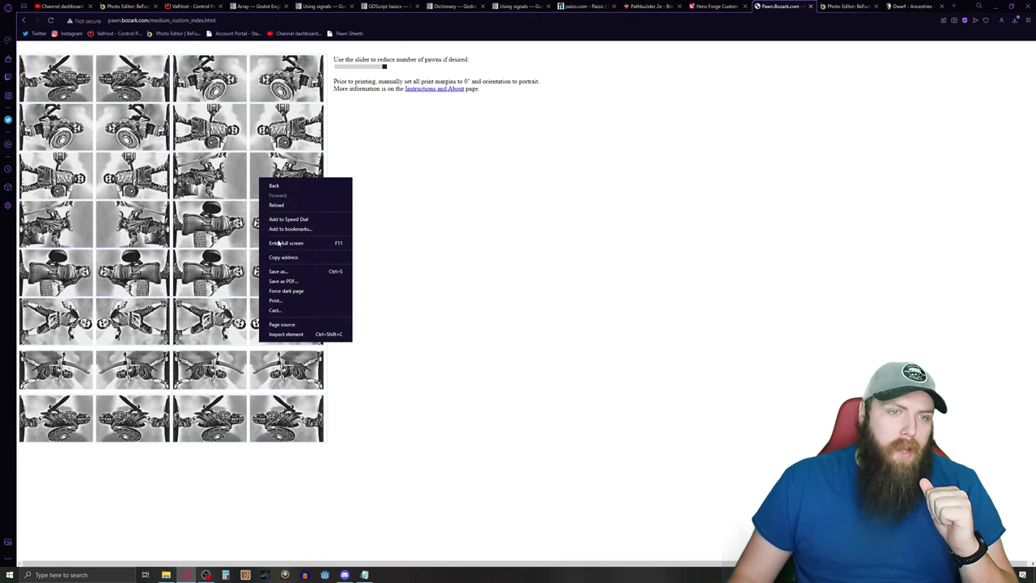
{"action": "left_click", "coordinate": [279, 300]}
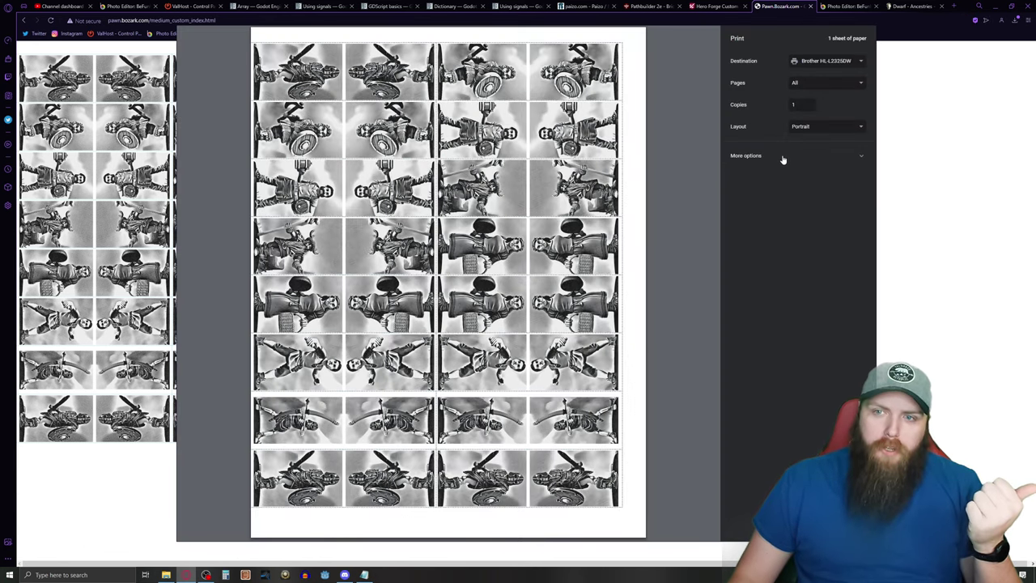
{"action": "left_click", "coordinate": [782, 158]}
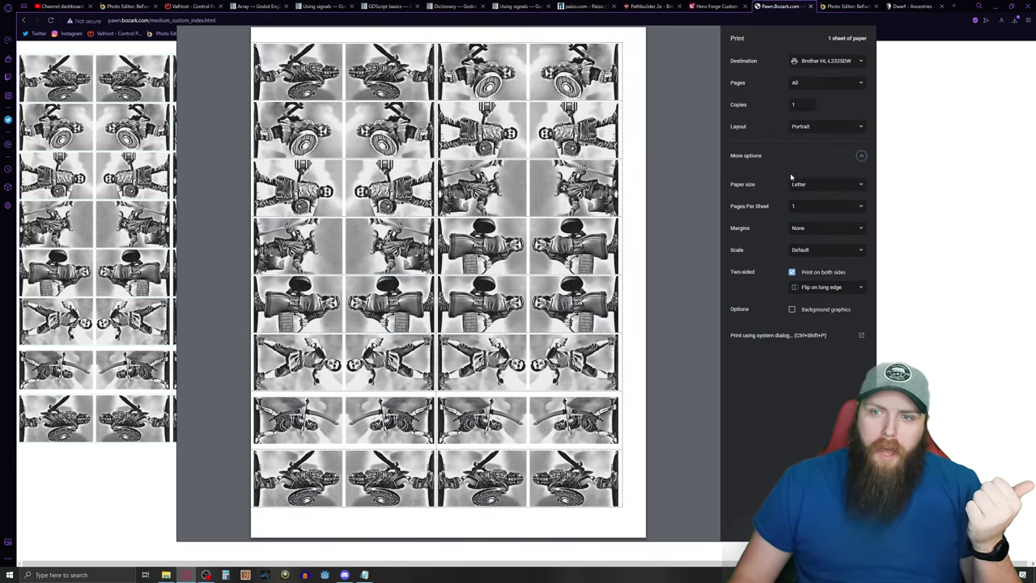
{"action": "left_click", "coordinate": [812, 230]}
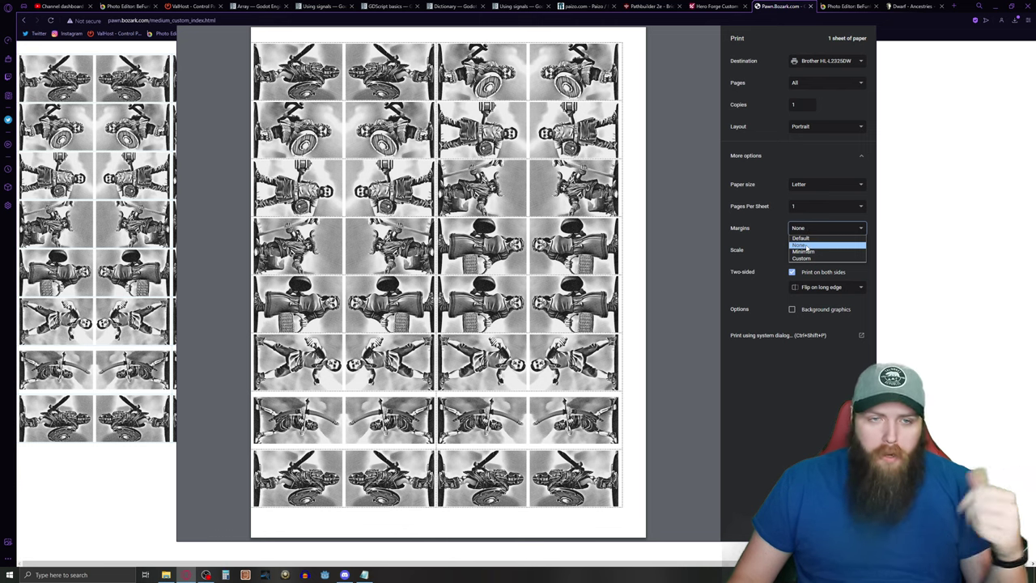